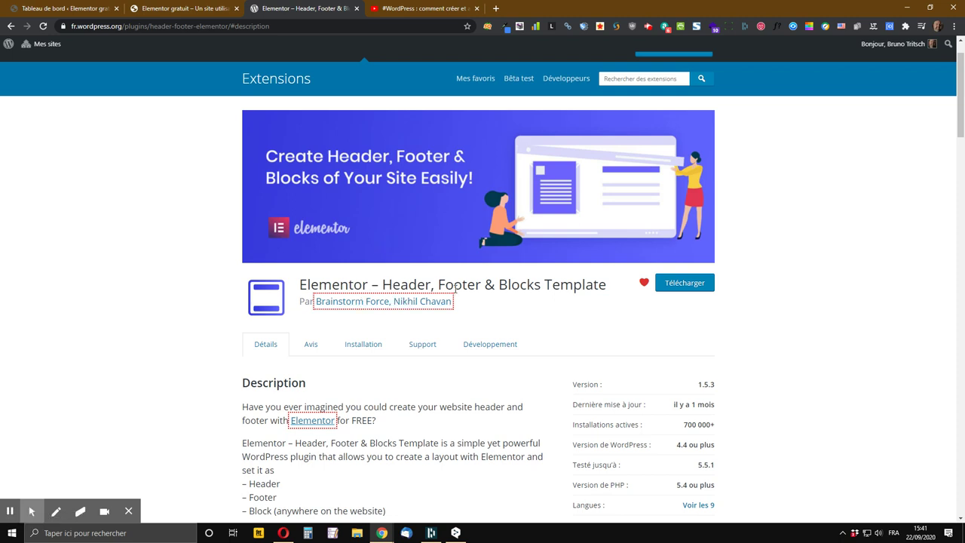
Switch to the live demo site and examine the headers on the Blog page and a post author's archive page
click(189, 9)
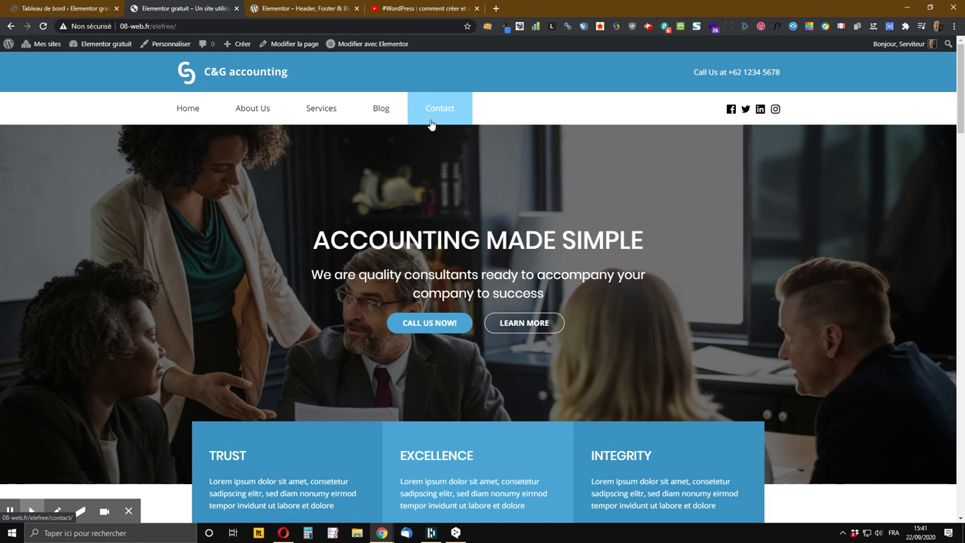
click(385, 114)
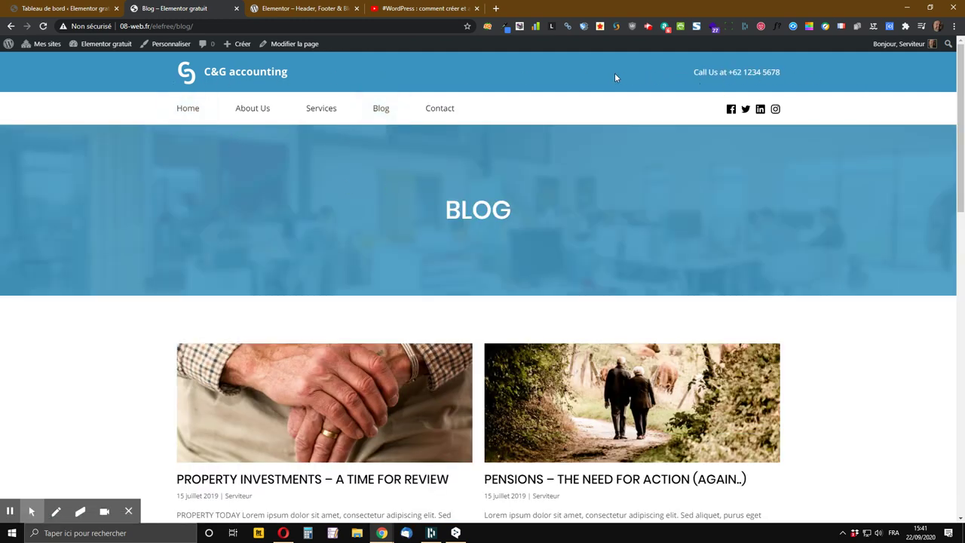
scroll(375, 102, down, 2)
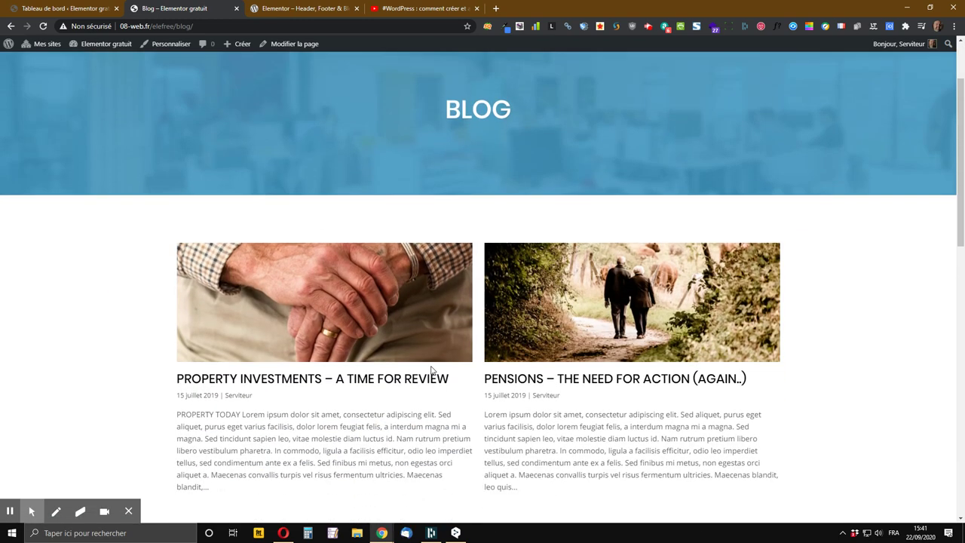
click(236, 395)
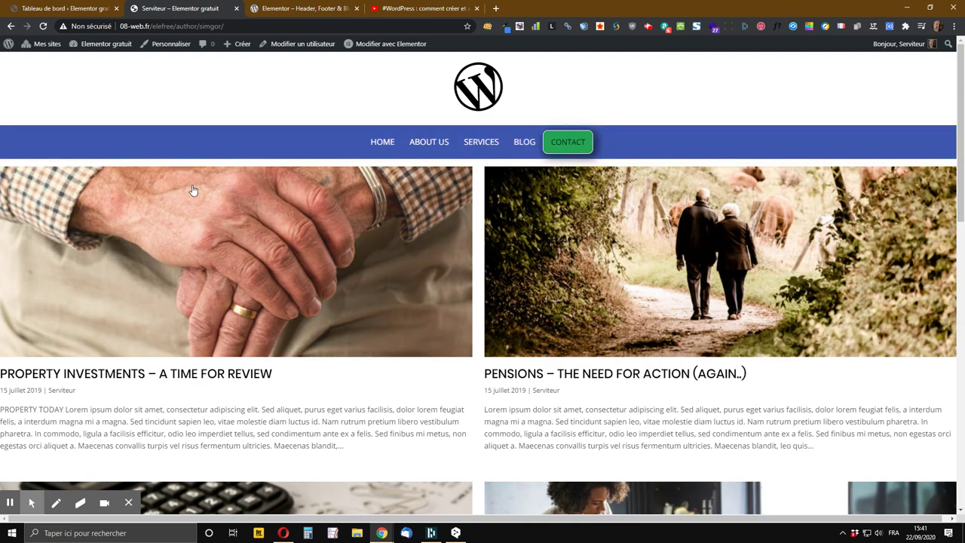
scroll(291, 103, down, 2)
scroll(266, 162, up, 2)
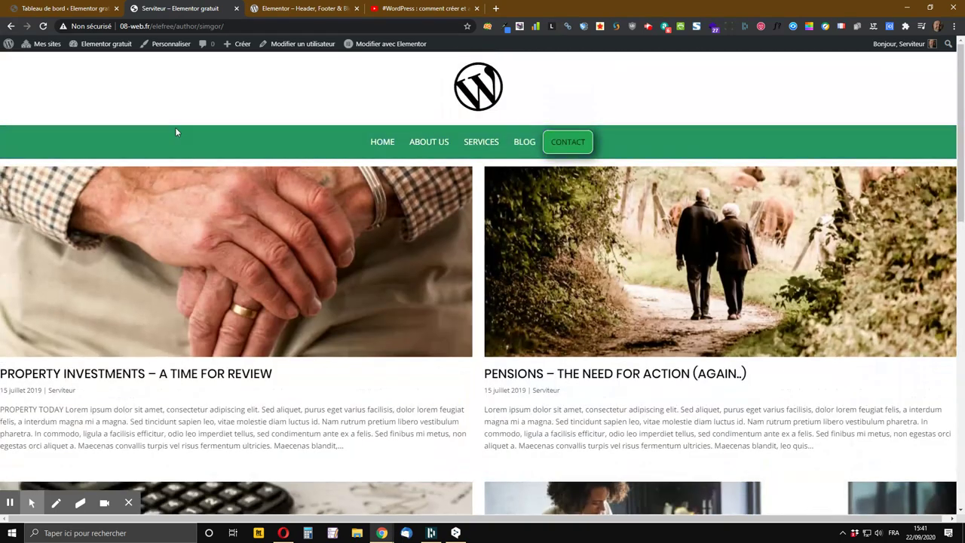
Return to the WordPress dashboard and open Elementor's general settings to review the enabled content types
click(89, 7)
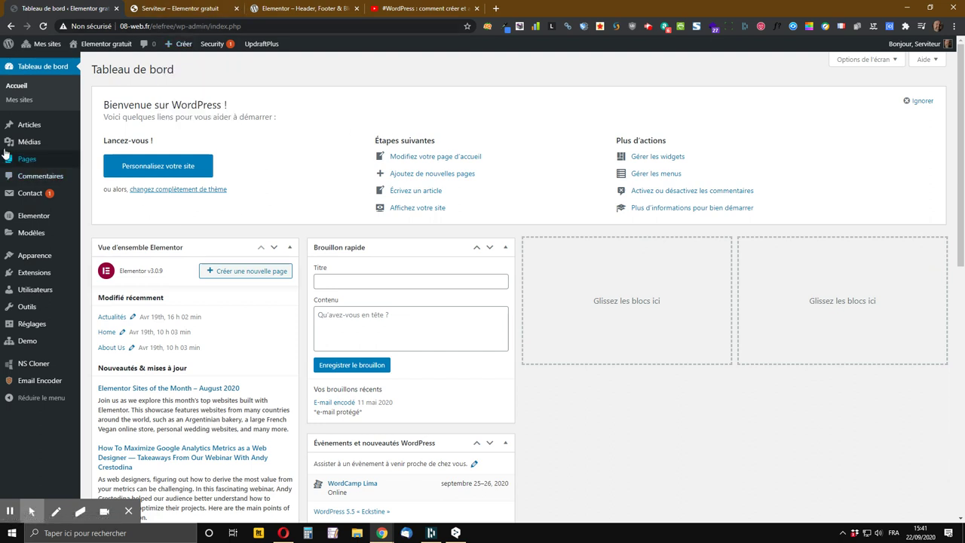
mouse_move(2, 150)
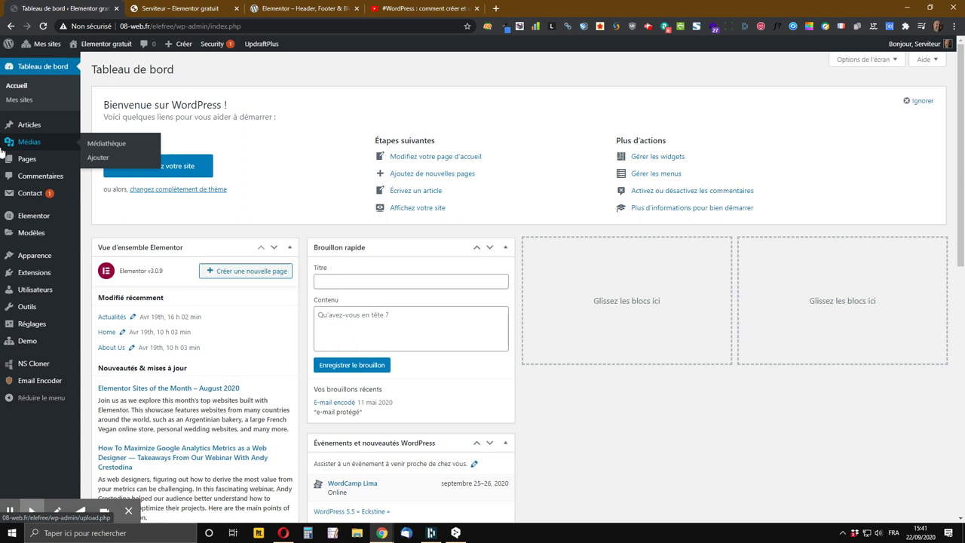
mouse_move(37, 215)
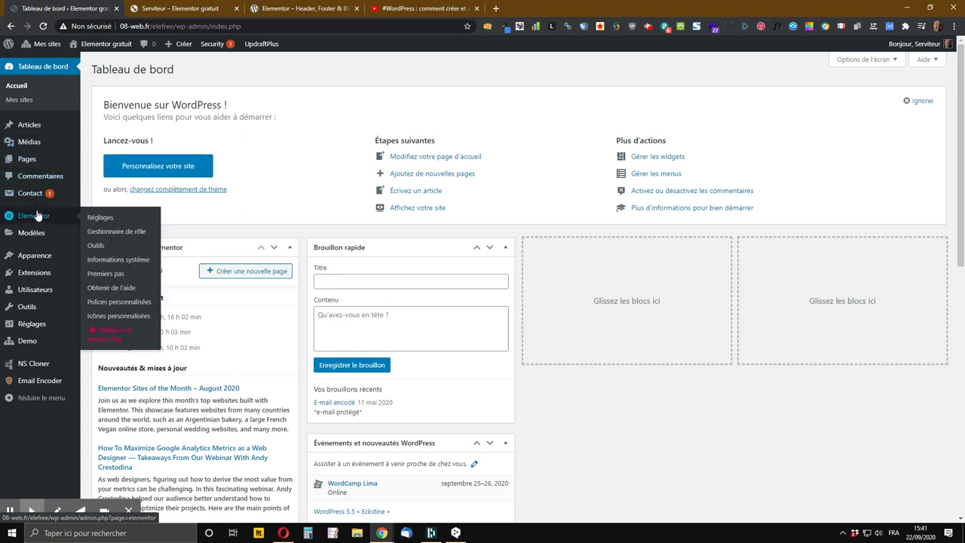
click(99, 220)
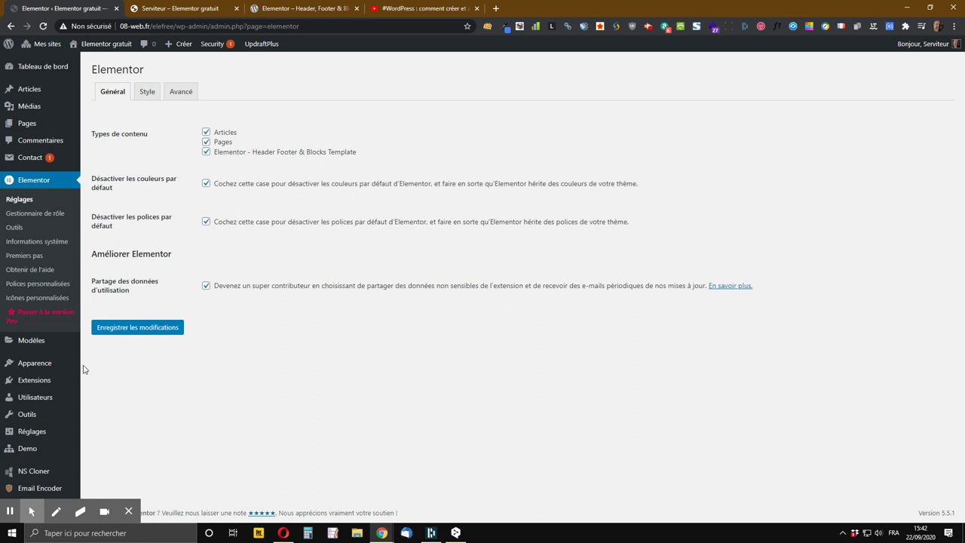
Open the list of Header Footer & Blocks templates and look over the "En-tête avec menu WP" entry
mouse_move(54, 366)
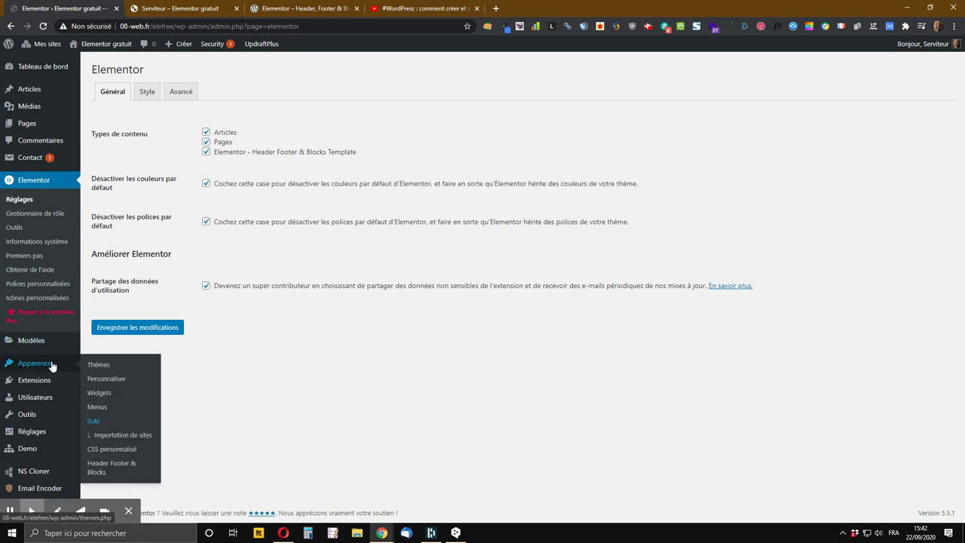
click(102, 471)
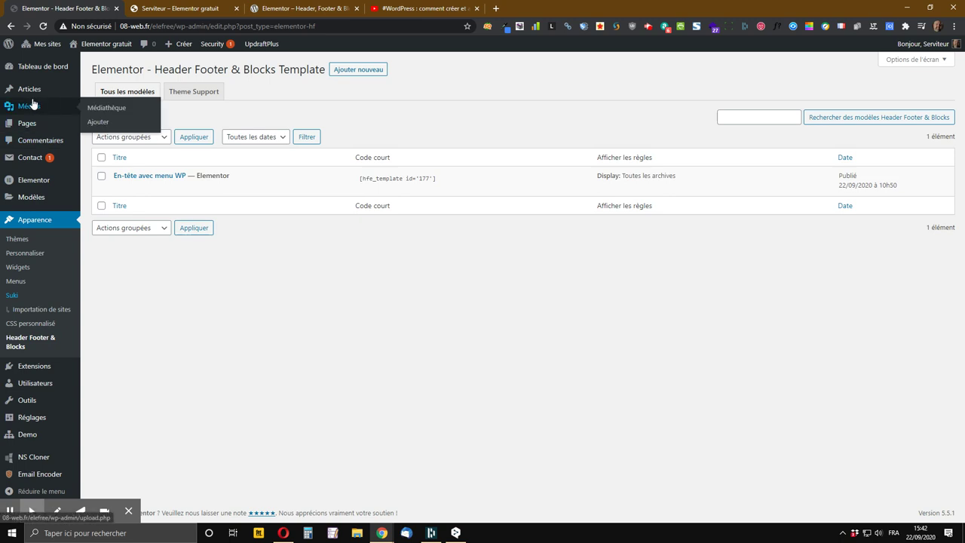
mouse_move(33, 126)
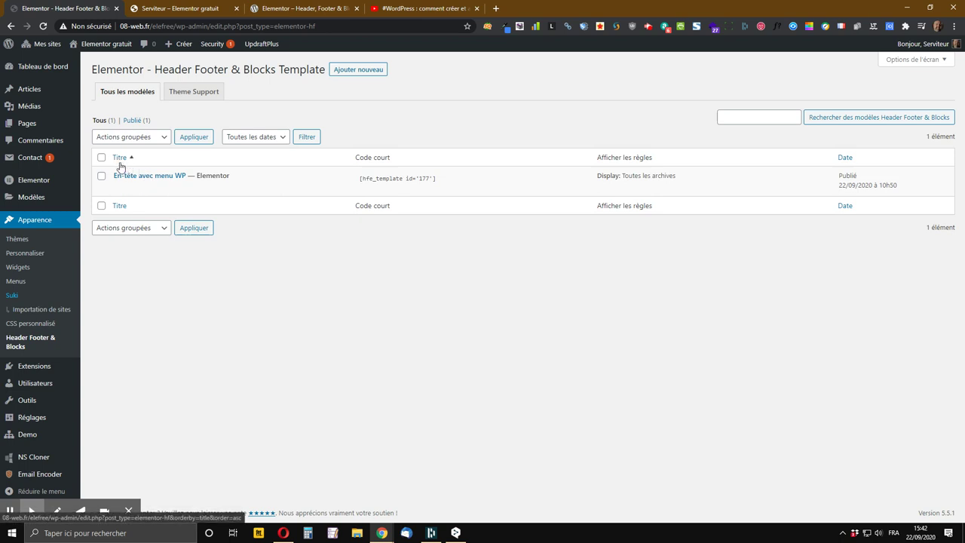
mouse_move(135, 190)
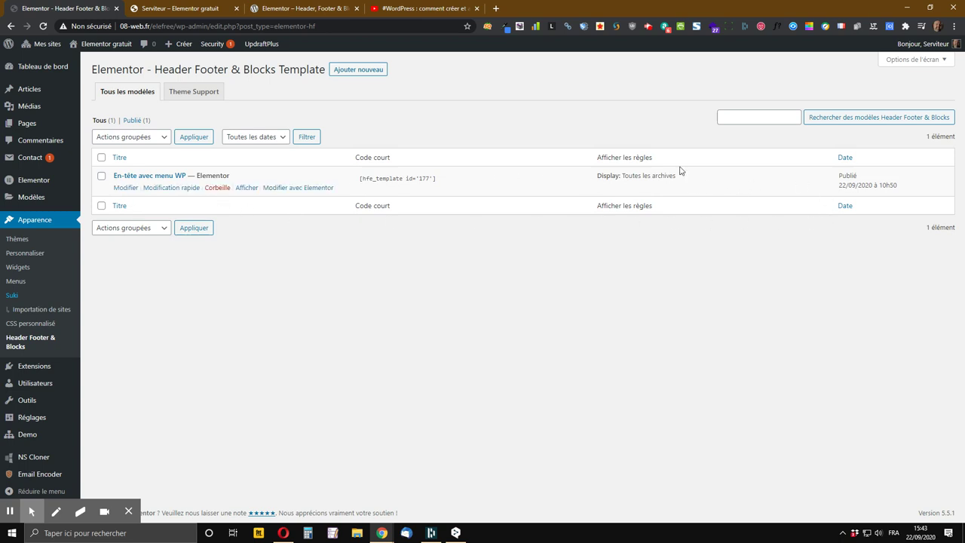
Add a new template titled "En-tête principal" and set its template type to En-tête
click(358, 69)
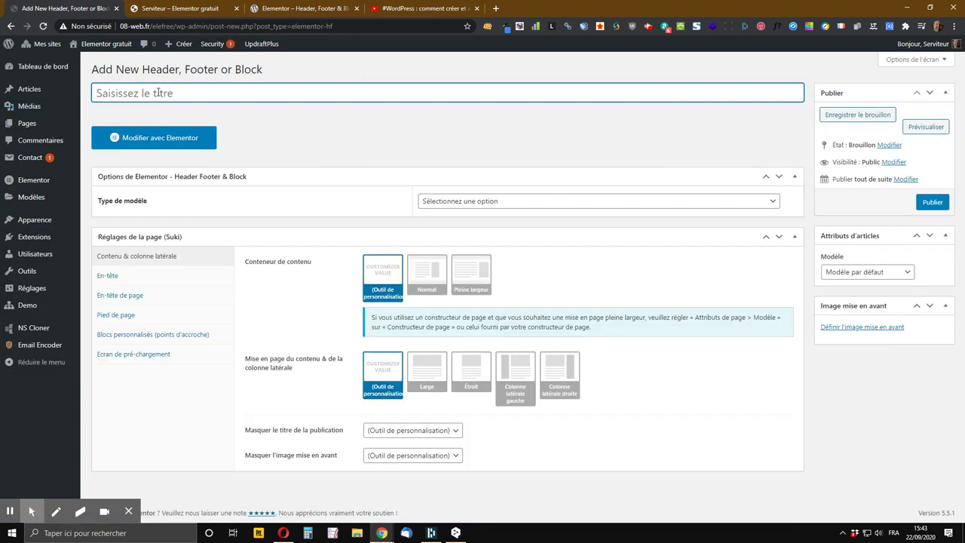
text(En-tête prin)
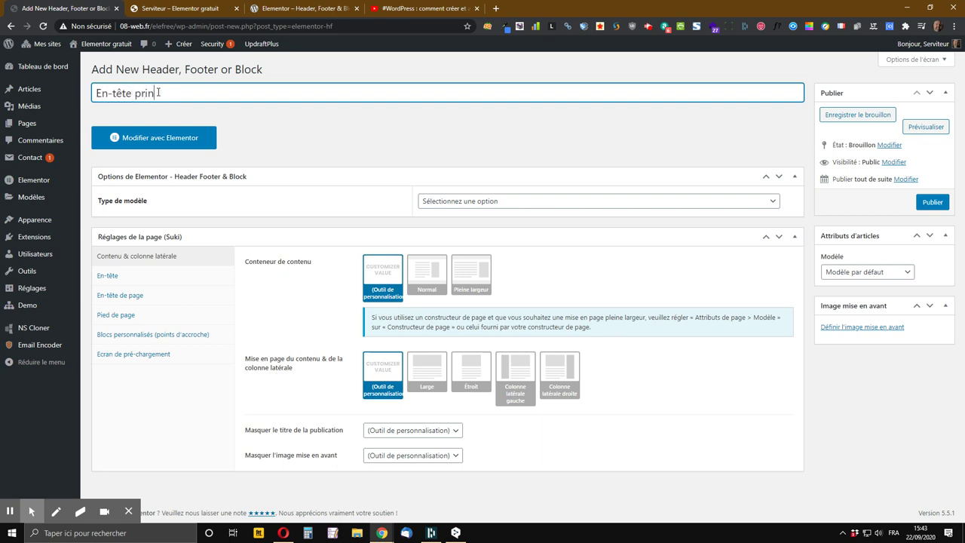
text(cipal)
click(524, 202)
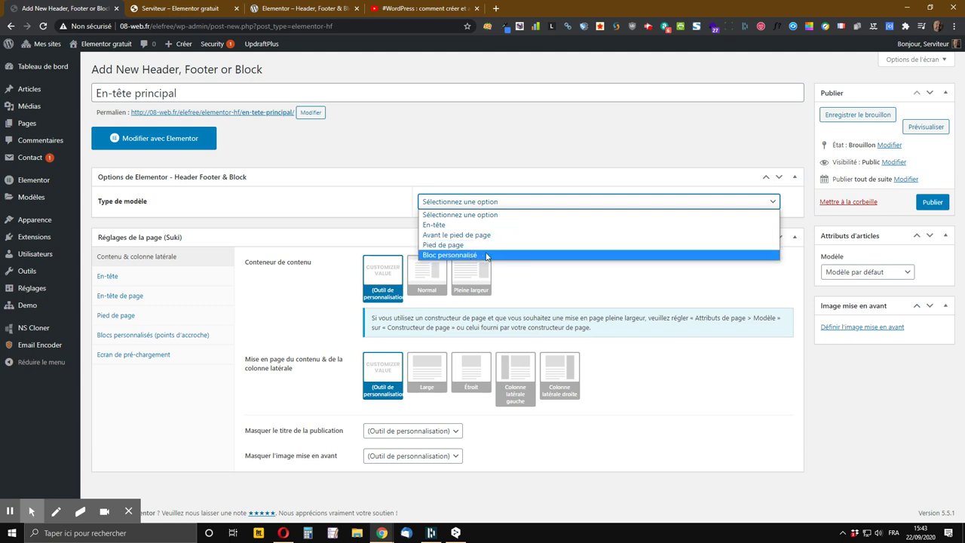
click(443, 225)
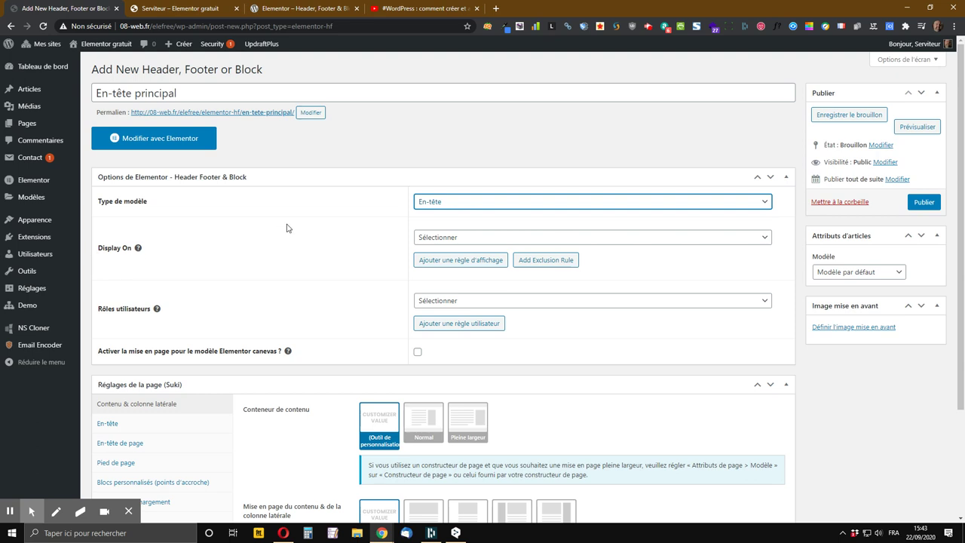
Set the header's display rule to "Pages/publications/taxonomies, etc. spécifiques" and open the search for target pages
click(492, 240)
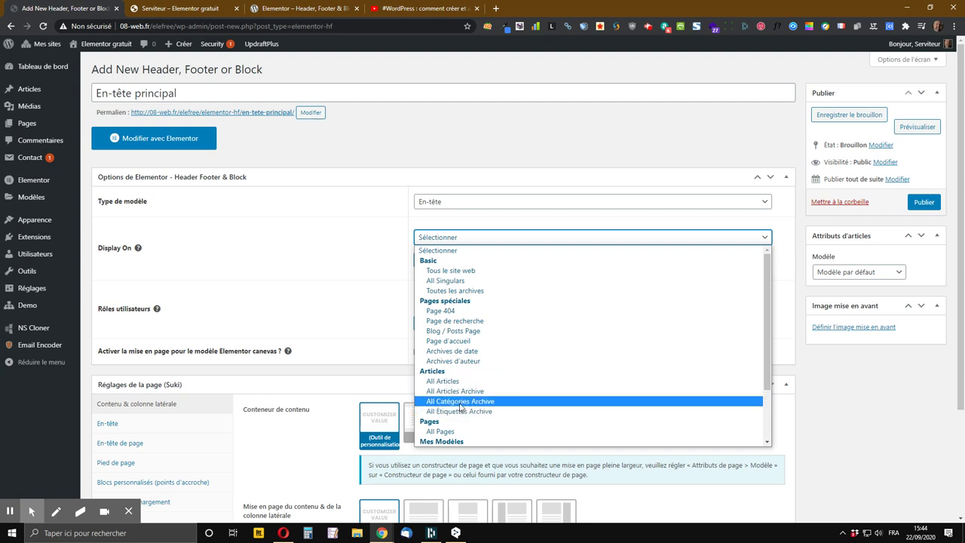
scroll(483, 404, down, 2)
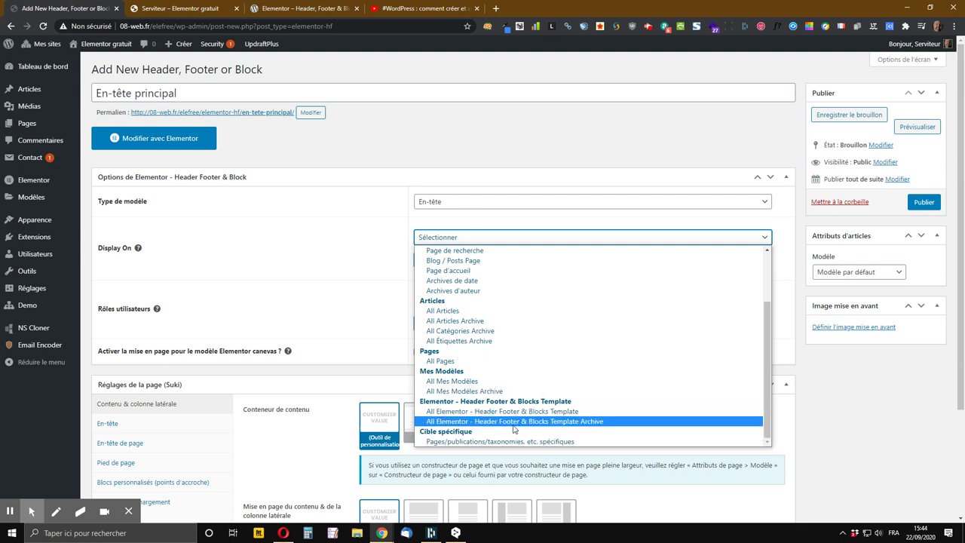
click(575, 442)
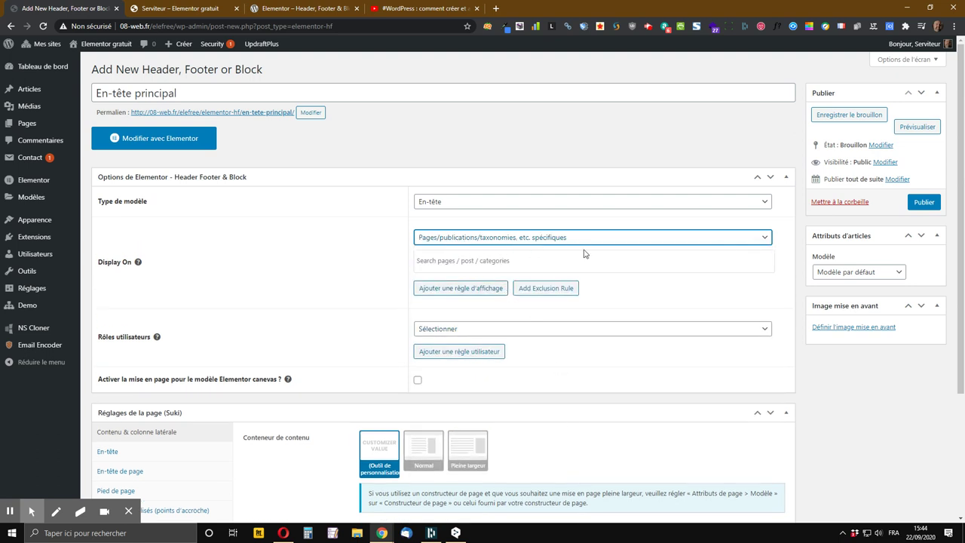
click(475, 260)
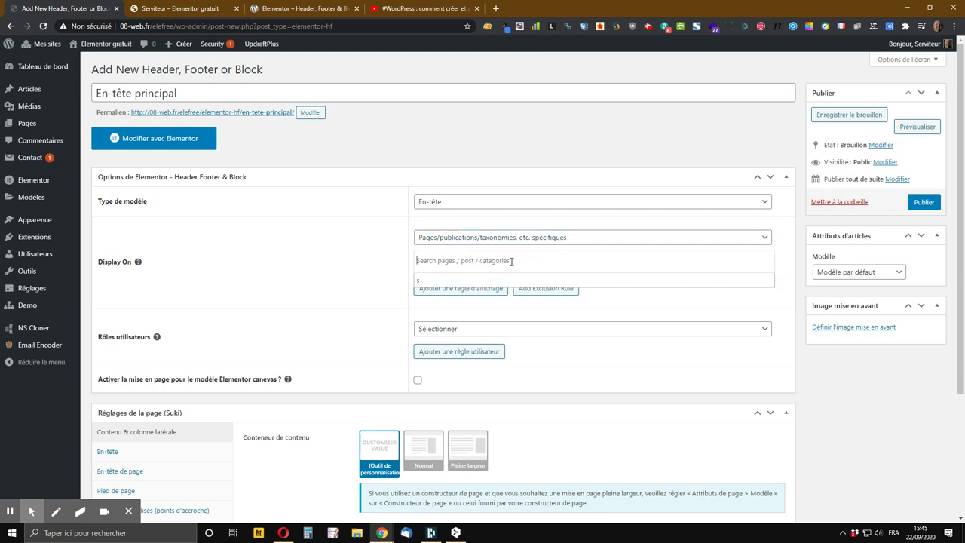
click(489, 261)
click(433, 260)
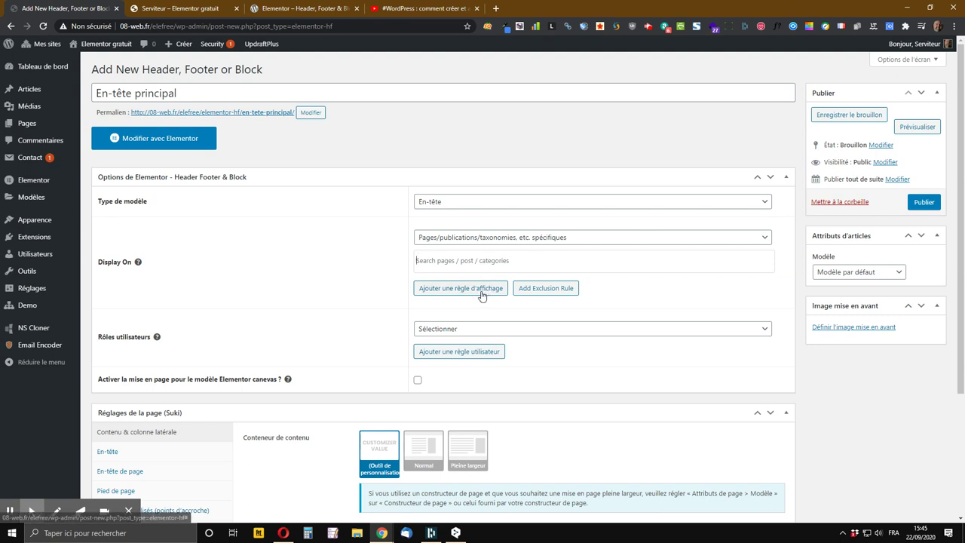
Set the header's display rule to "Tous le site web" and check the header on the live author archive page
click(550, 242)
scroll(513, 317, up, 5)
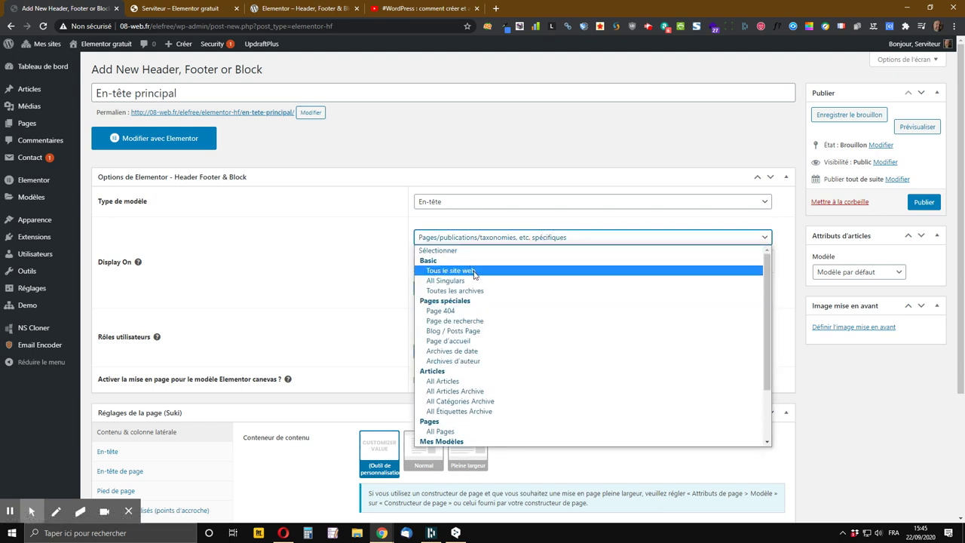
click(474, 272)
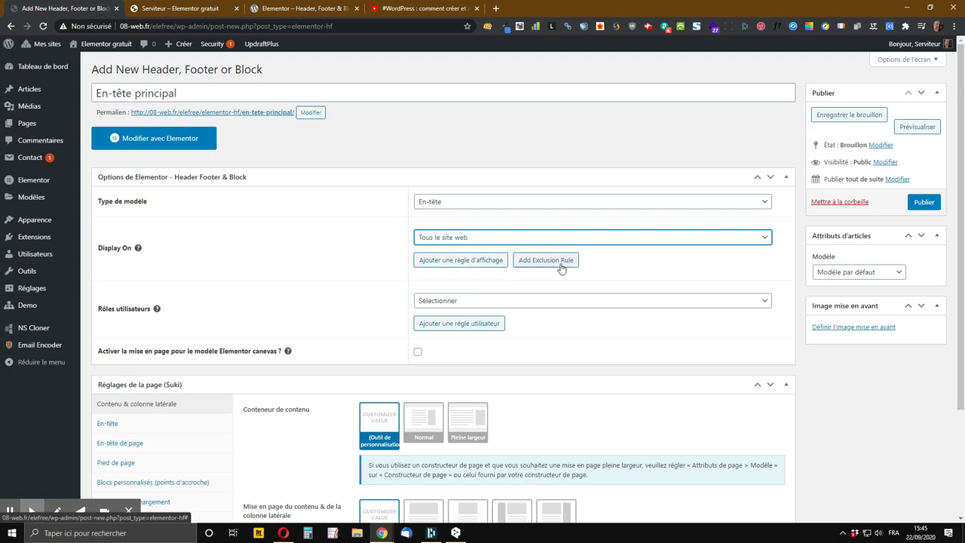
click(185, 8)
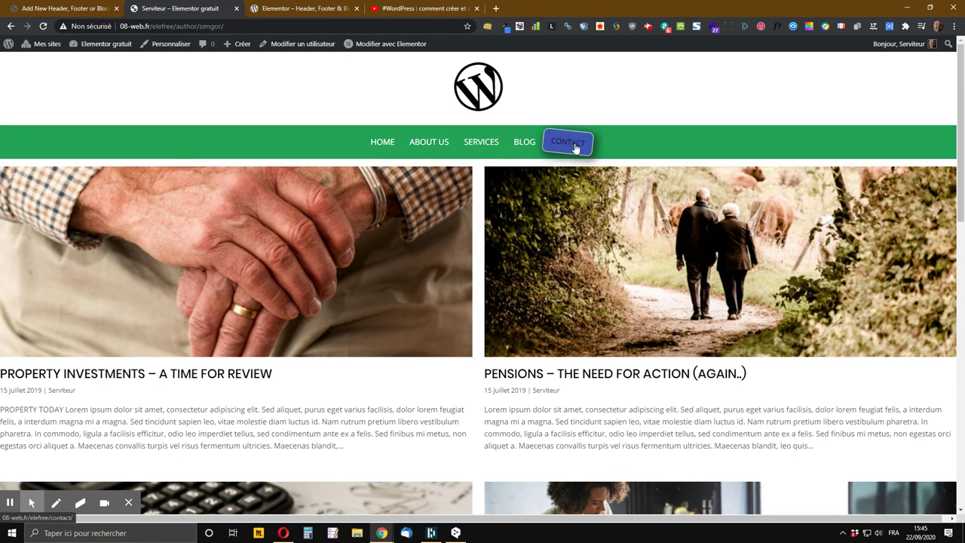
click(64, 9)
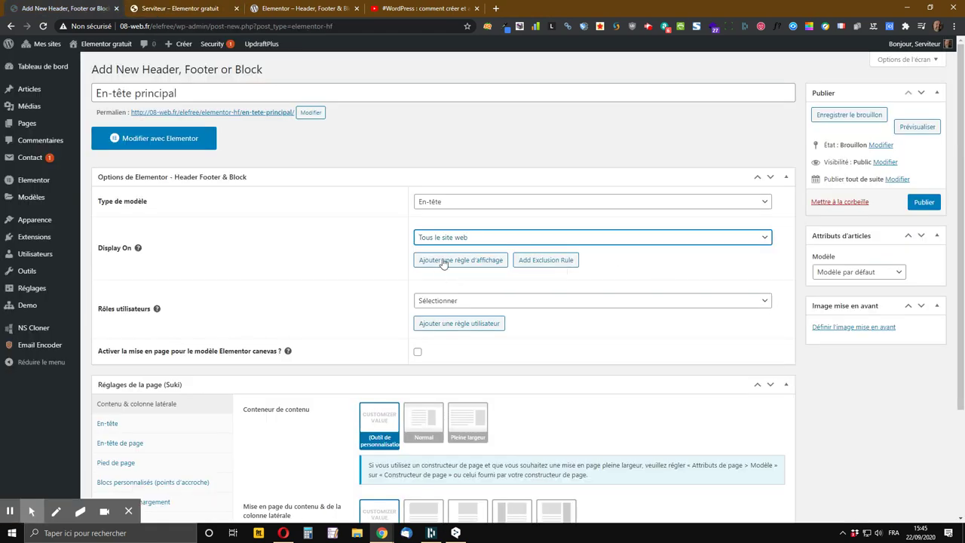
Add an exclusion rule to the header and set it to "Pages/publications/taxonomies, etc. spécifiques"
click(543, 261)
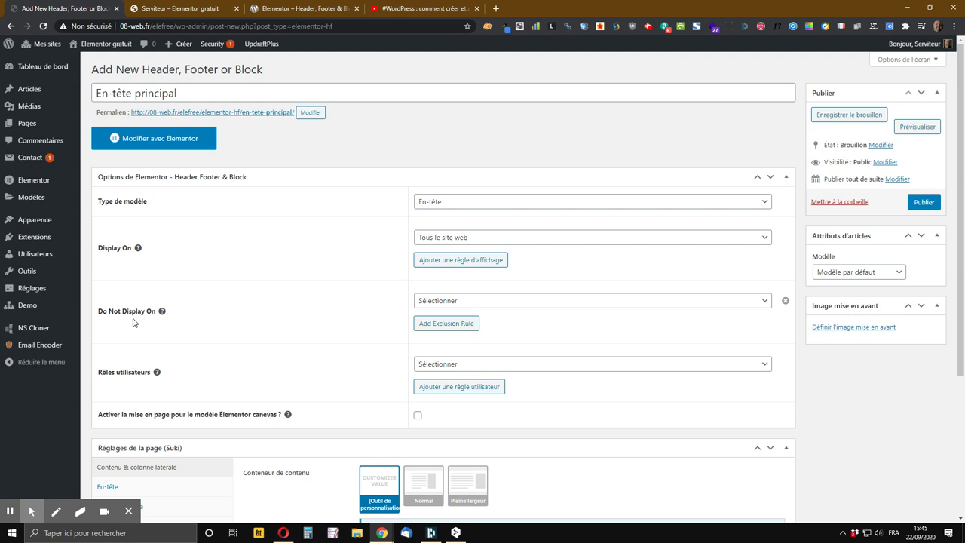
click(509, 300)
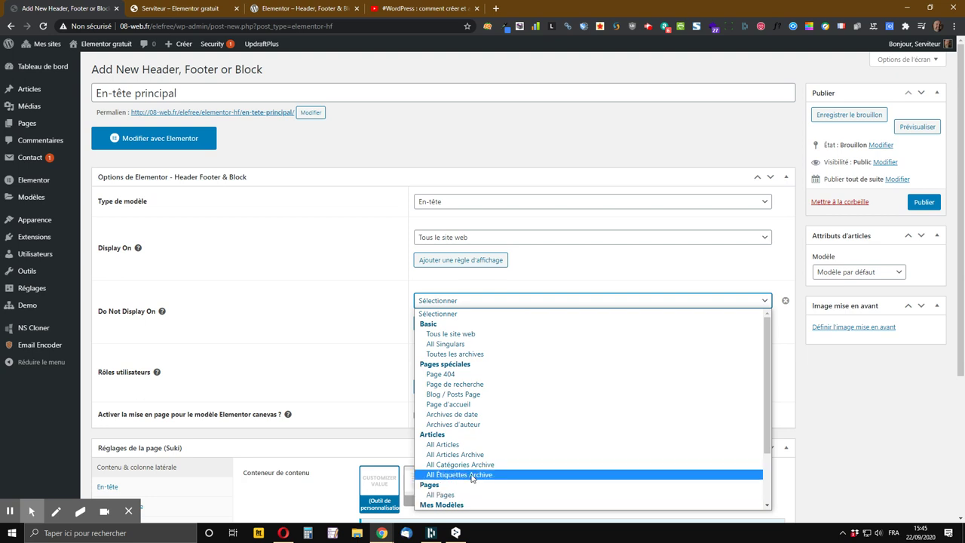
scroll(521, 453, down, 2)
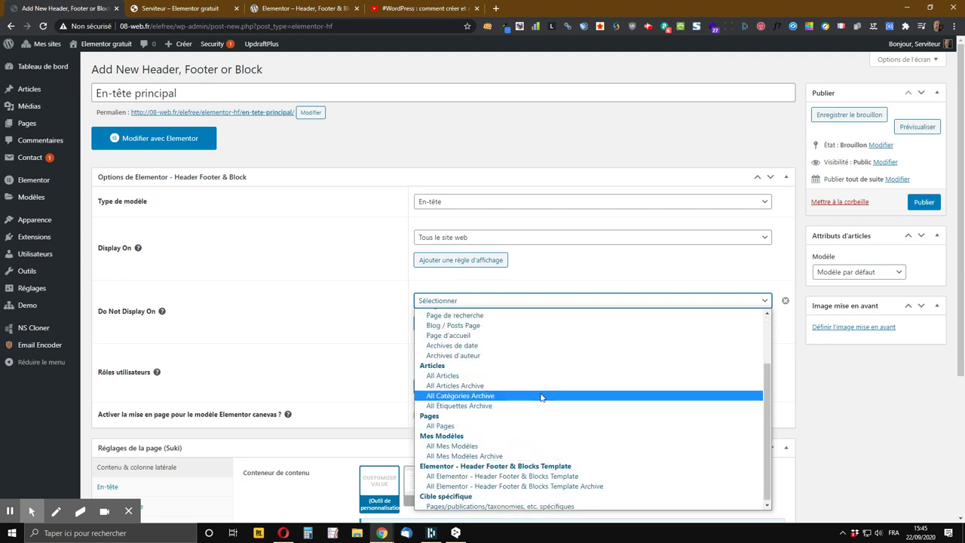
scroll(541, 397, up, 2)
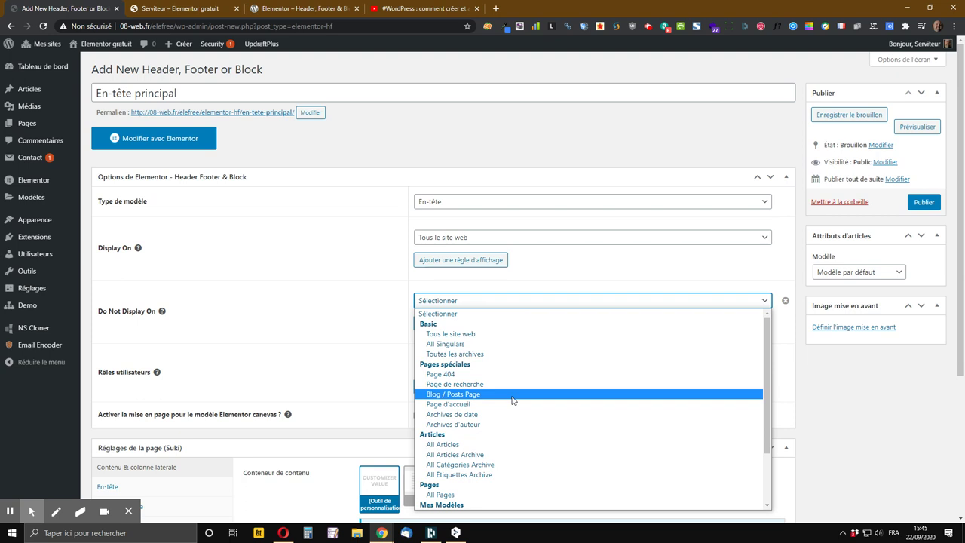
scroll(537, 403, down, 2)
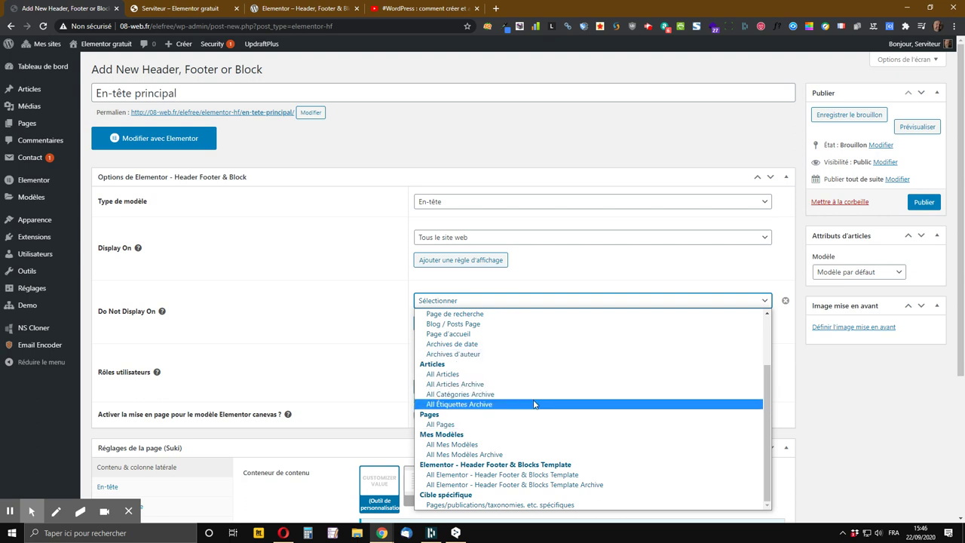
scroll(538, 350, up, 2)
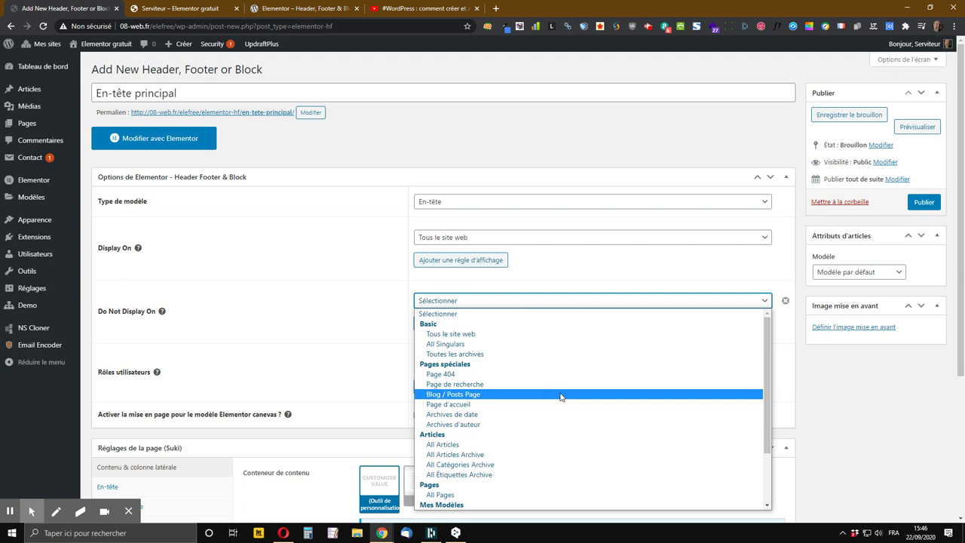
scroll(560, 396, down, 2)
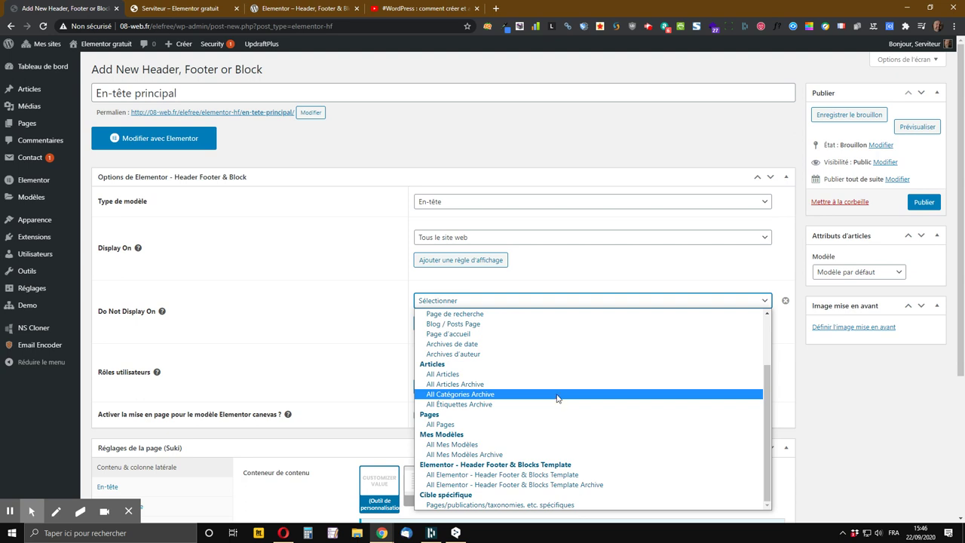
click(467, 505)
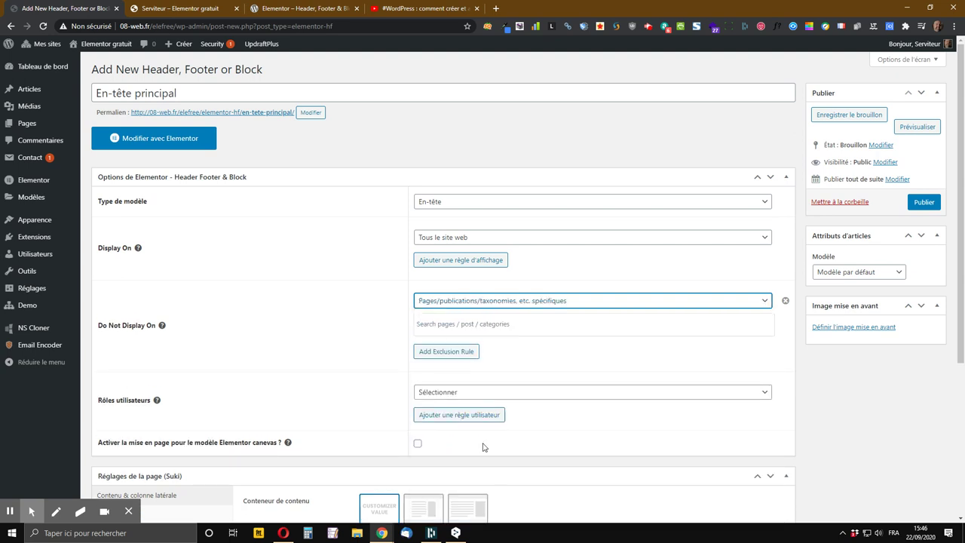
Search for "cont" in the exclusion rule and exclude the Contact page from the header's display
click(469, 301)
click(469, 301)
click(485, 326)
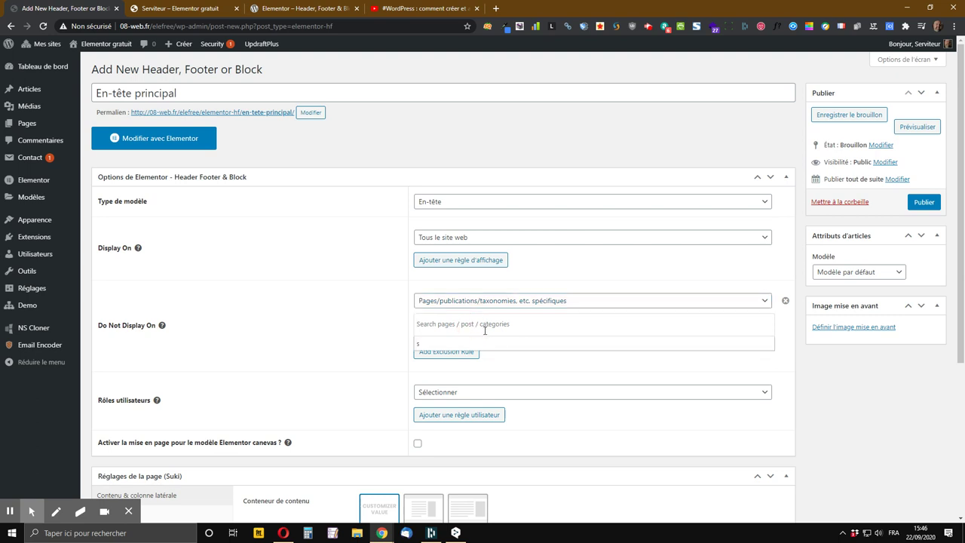
text(cont)
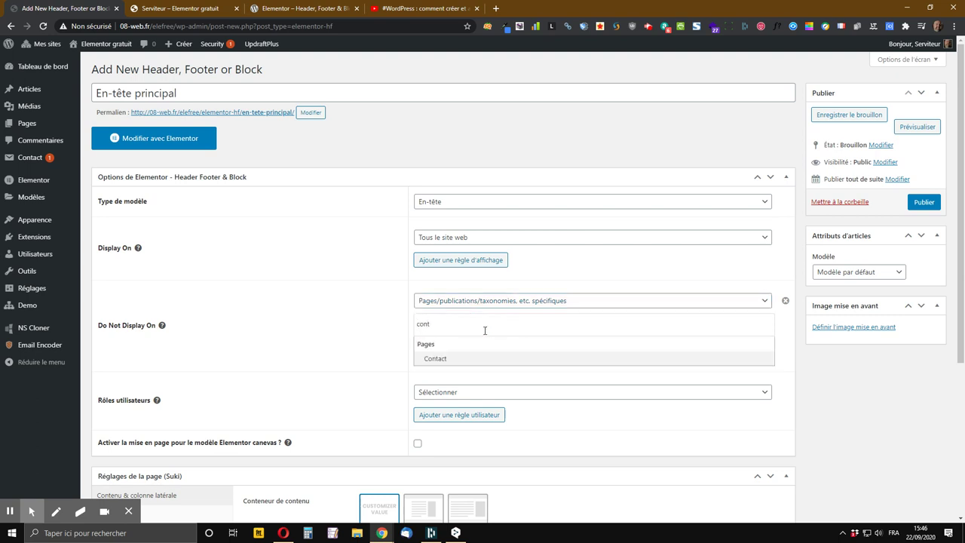
click(443, 359)
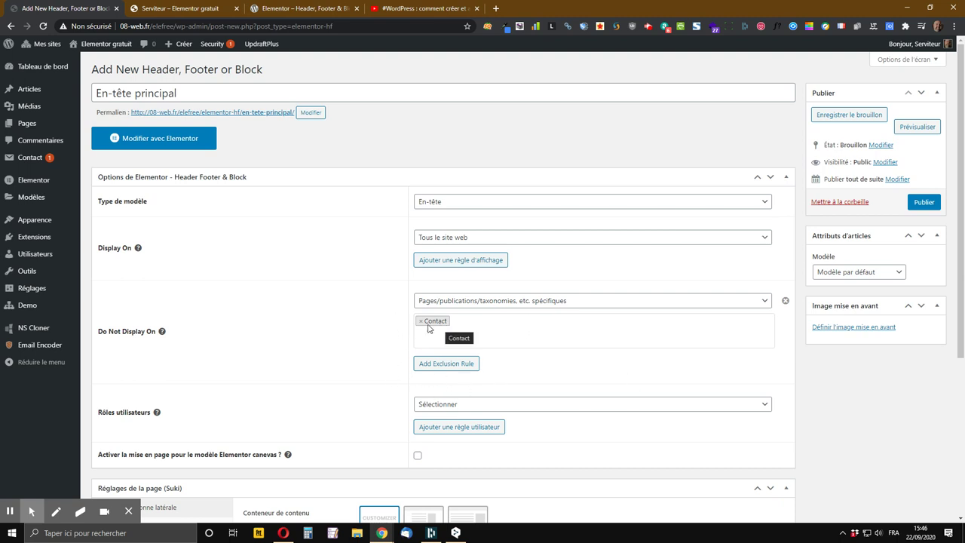
Restrict the header to the "Connecté·e" user role and view the help for the Elementor canvas layout option
scroll(318, 352, down, 2)
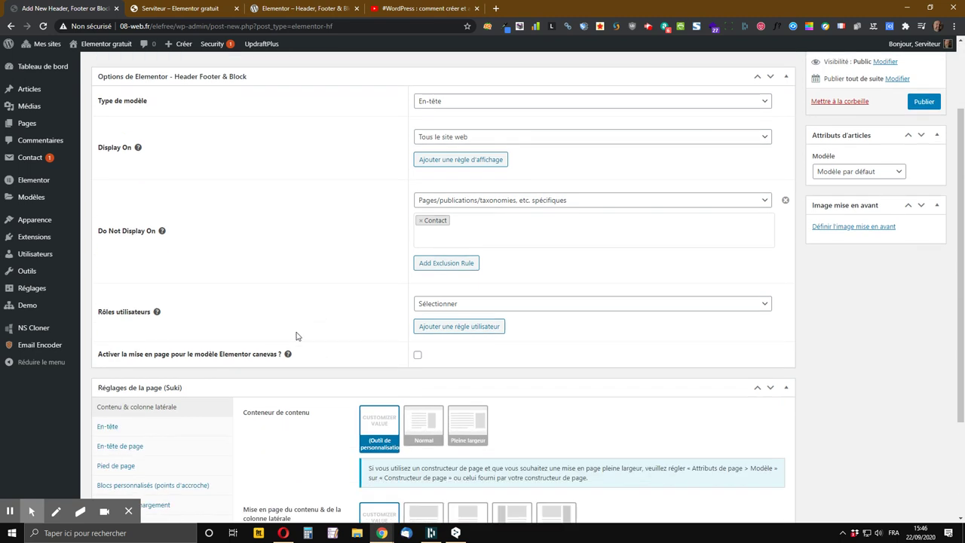
click(540, 304)
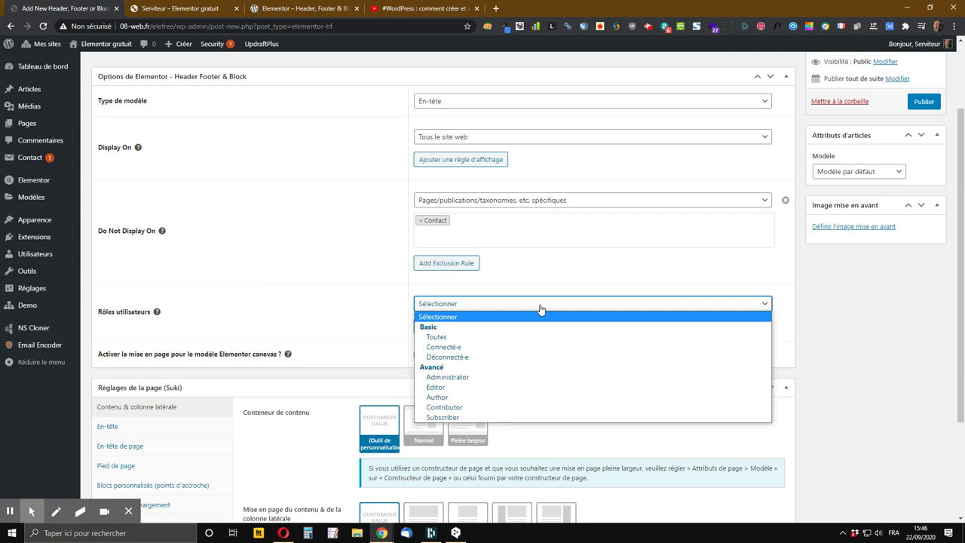
click(499, 346)
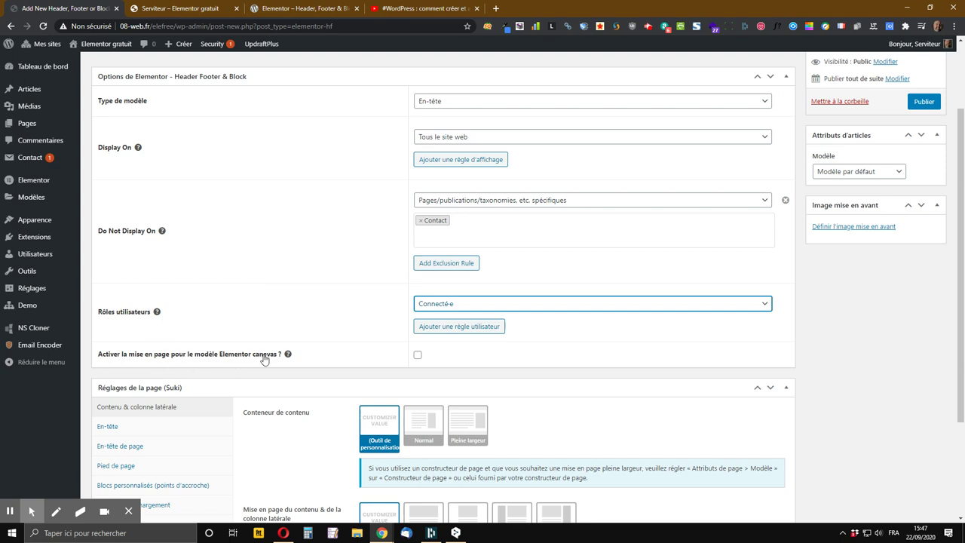
mouse_move(288, 355)
Review the template's display and page settings, save it as a draft and open it for editing in Elementor
scroll(763, 288, up, 1)
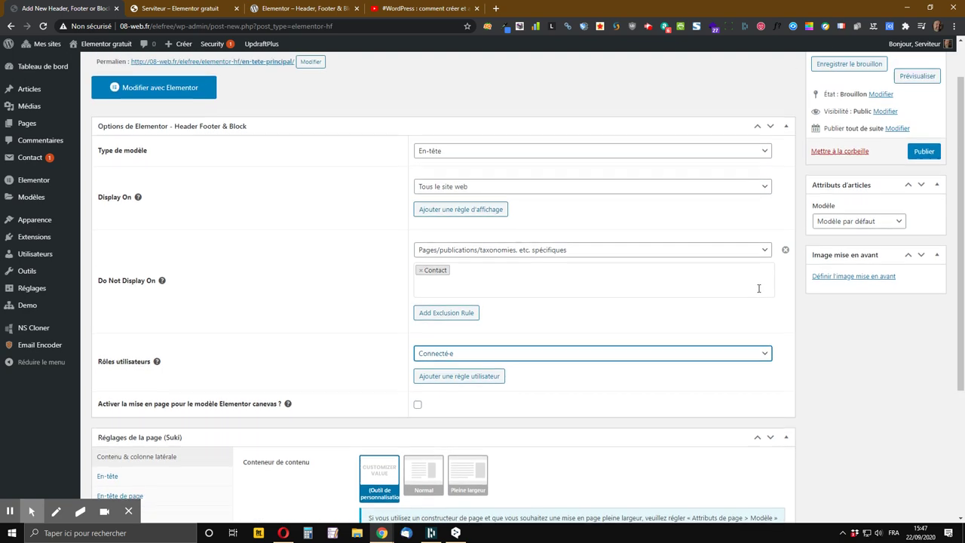
scroll(757, 293, down, 2)
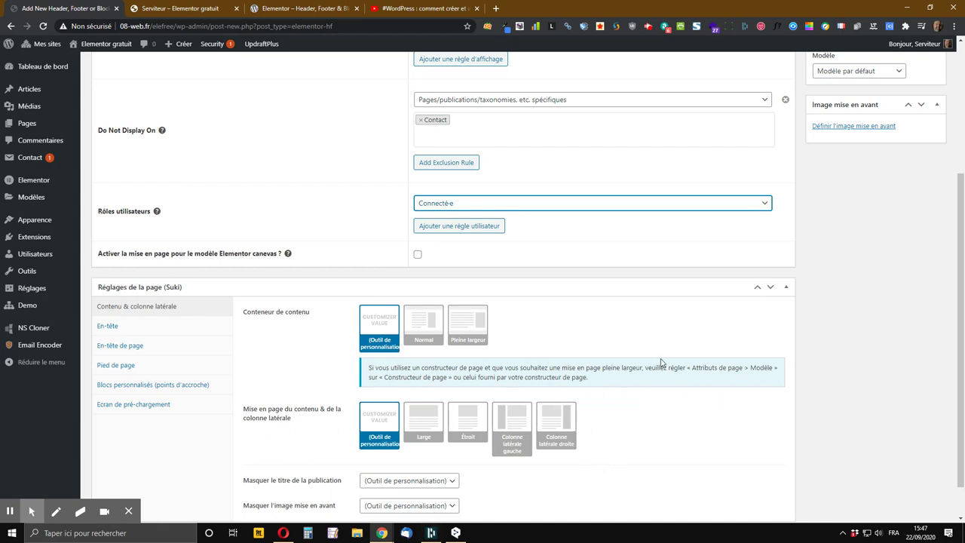
scroll(315, 194, up, 1)
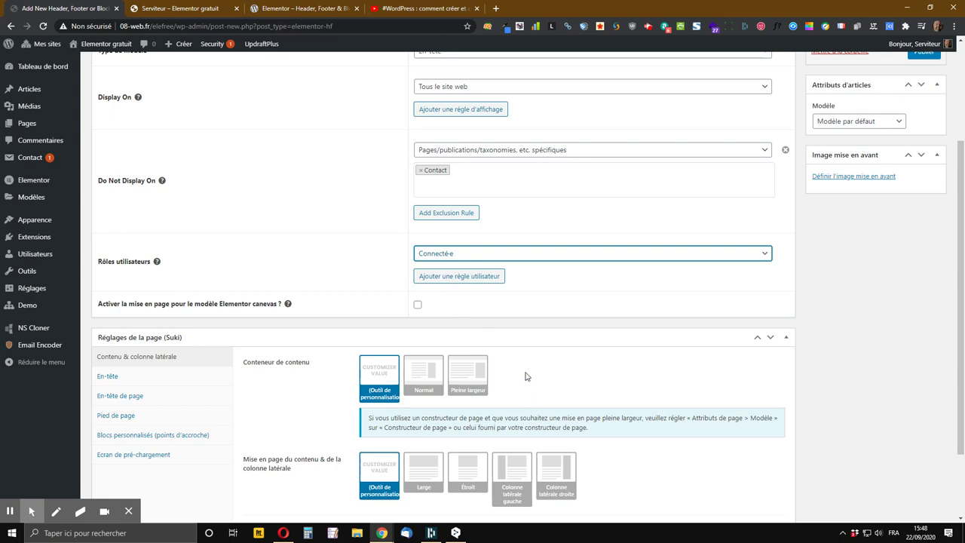
scroll(378, 386, down, 2)
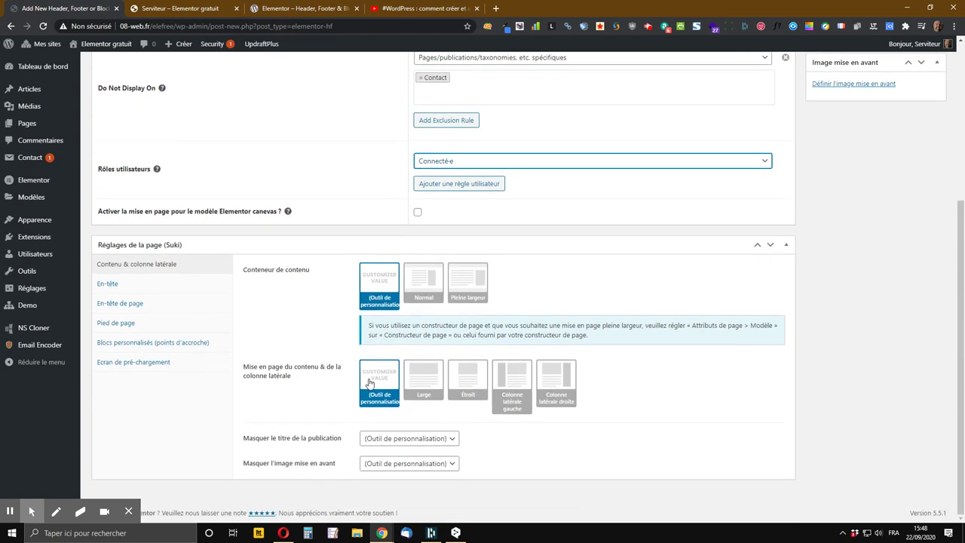
scroll(380, 392, up, 5)
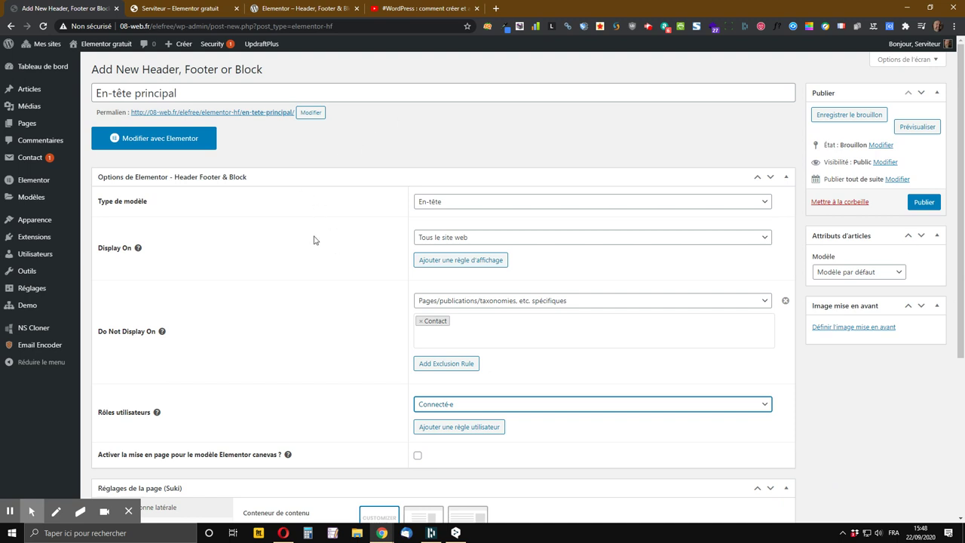
click(843, 115)
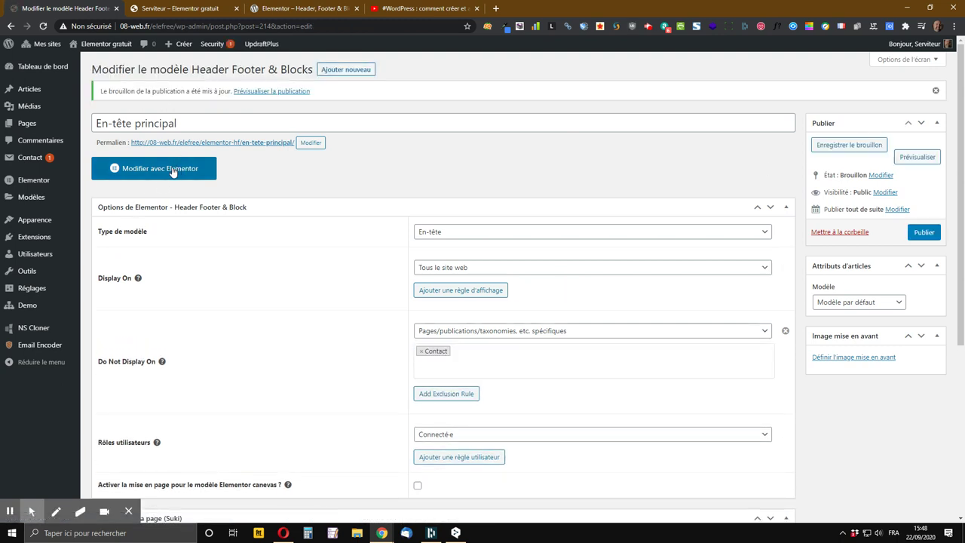
click(172, 168)
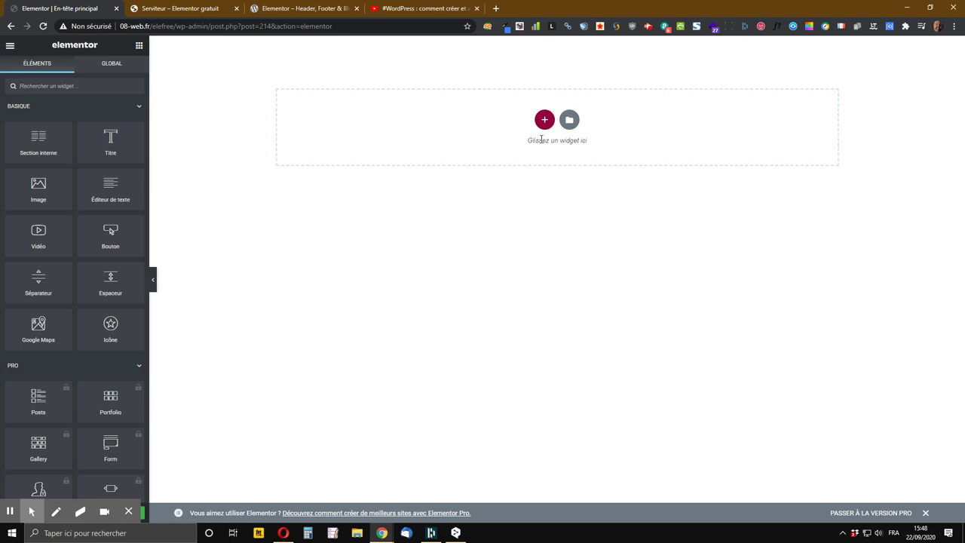
Look over the existing header on the live author archive page and return to the template in the Elementor editor
click(276, 7)
click(188, 9)
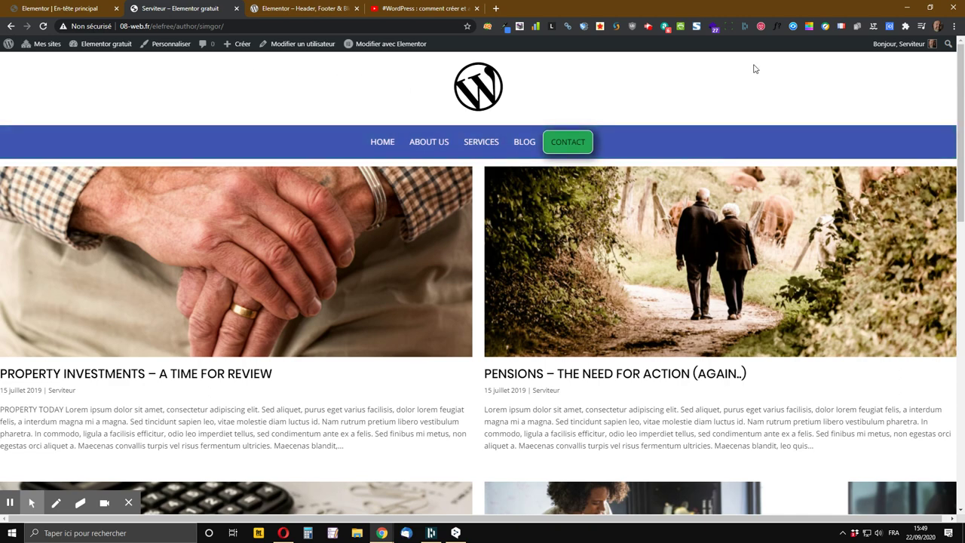
click(60, 8)
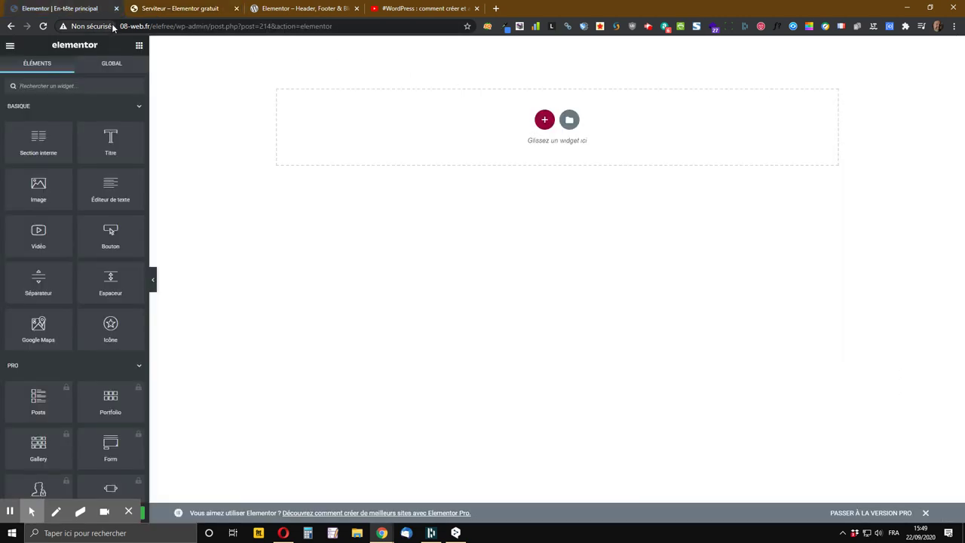
click(173, 8)
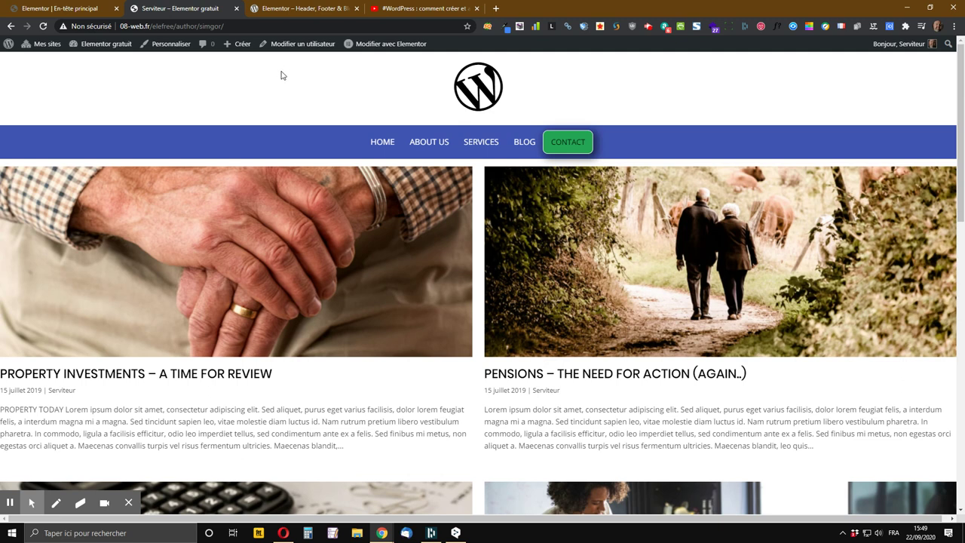
click(66, 6)
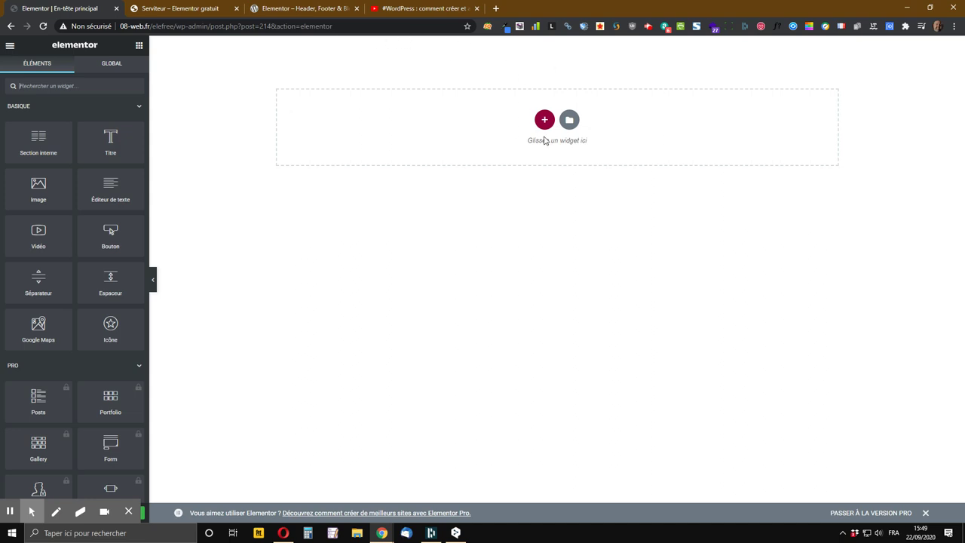
Add a single-column section to the header template and set its content width to "Pleine largeur"
click(545, 121)
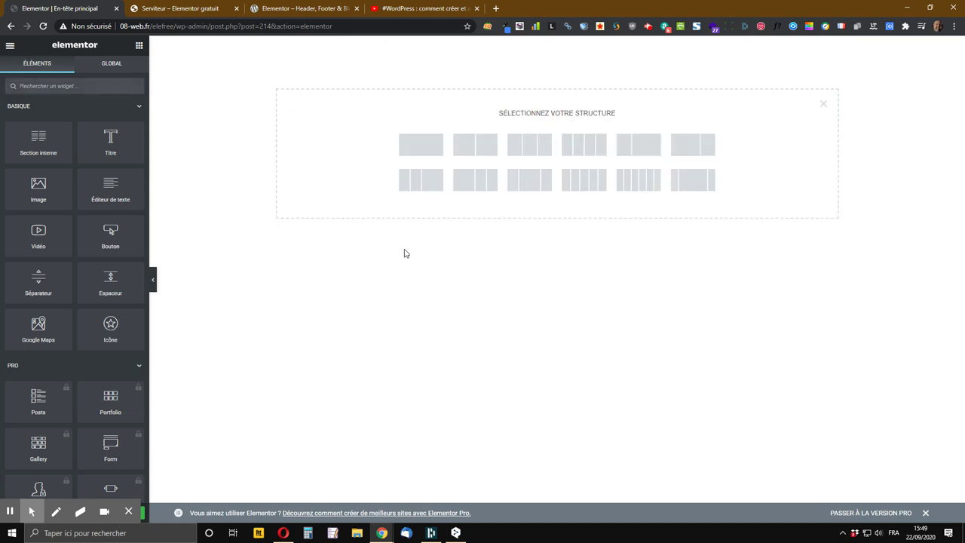
click(423, 145)
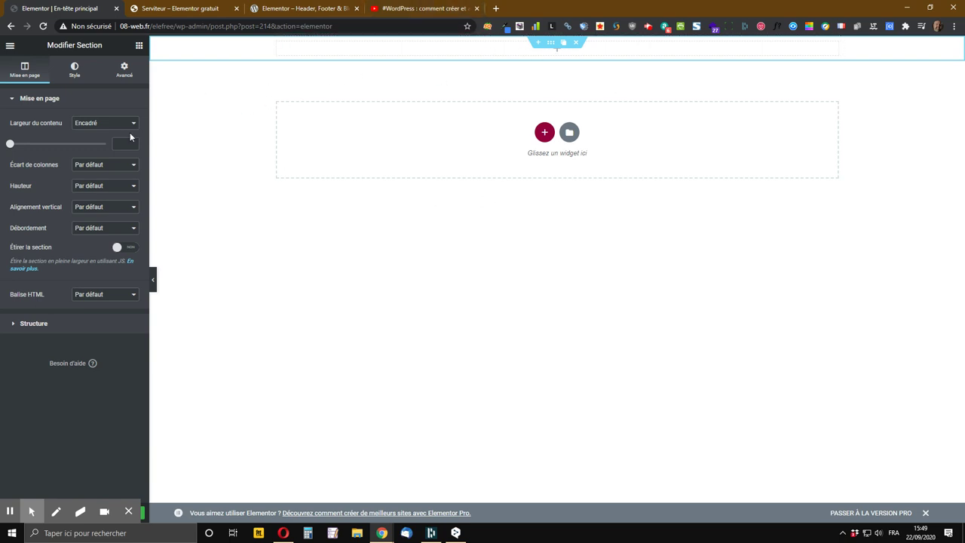
click(90, 124)
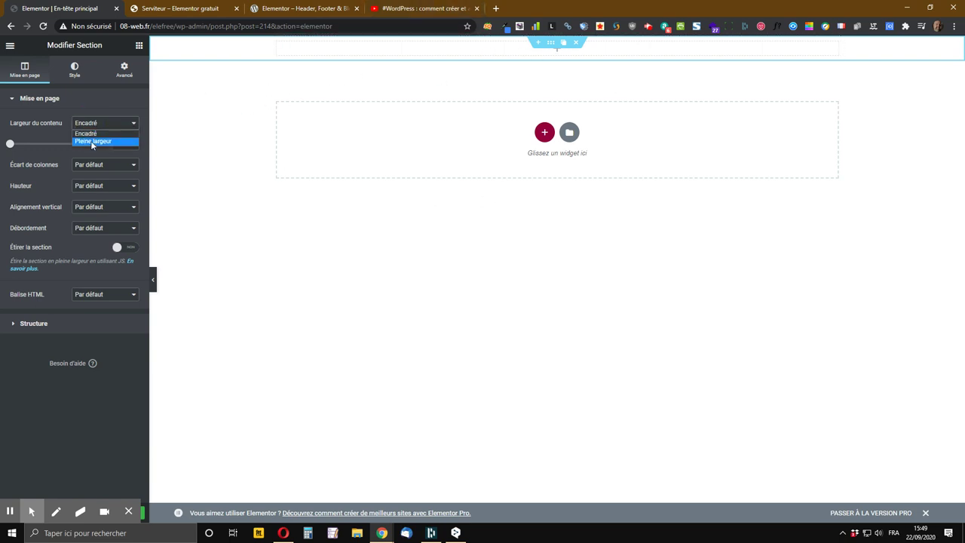
click(92, 141)
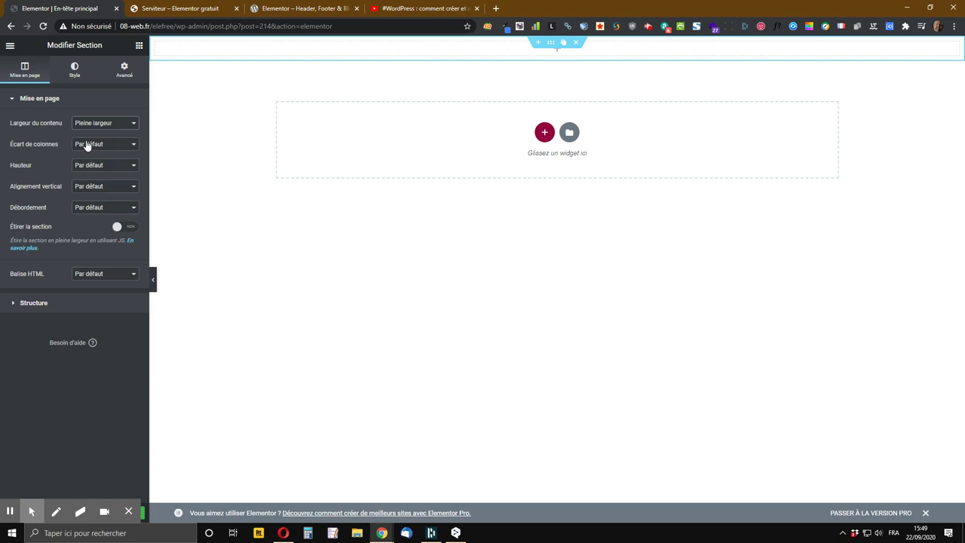
Give the section a classic background using the global colour "Couleur enregistrée #7" (#000)
click(75, 72)
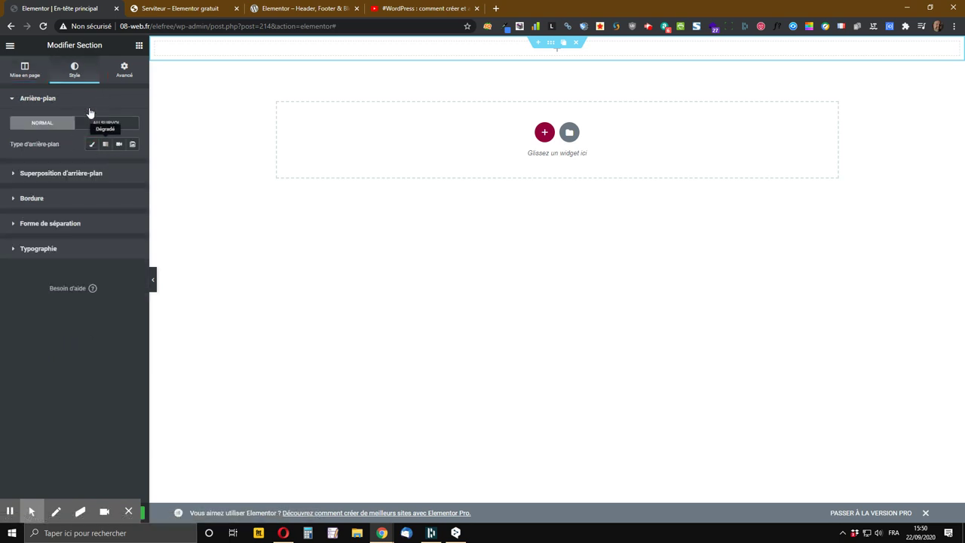
click(92, 145)
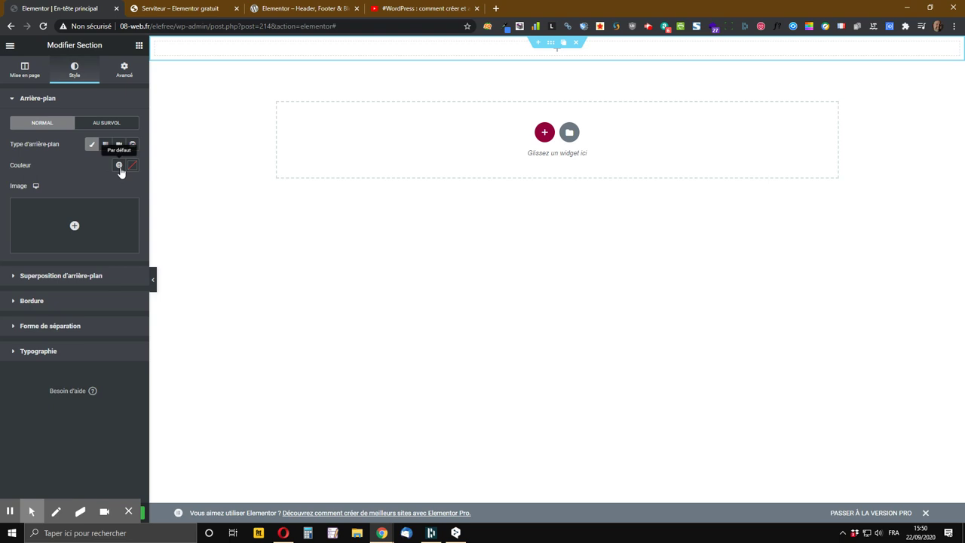
click(120, 166)
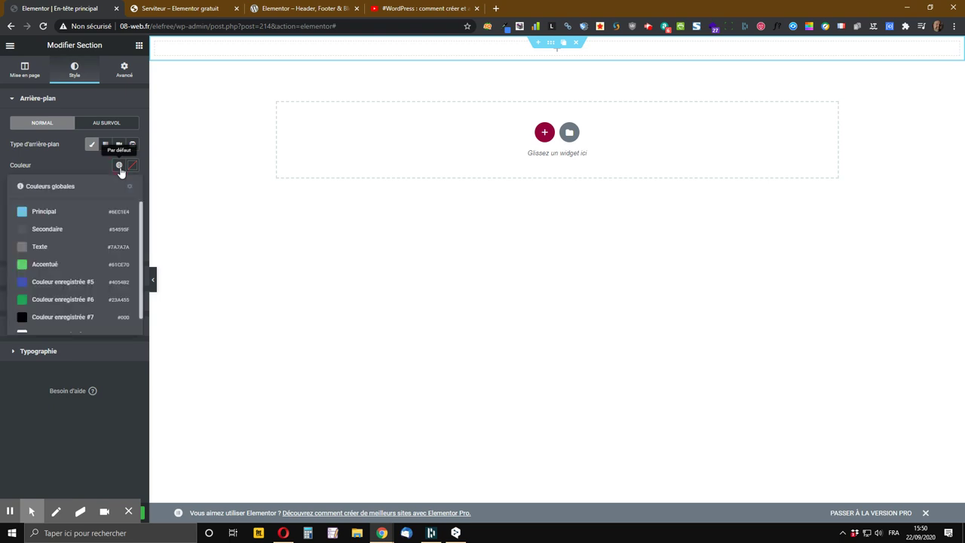
click(23, 317)
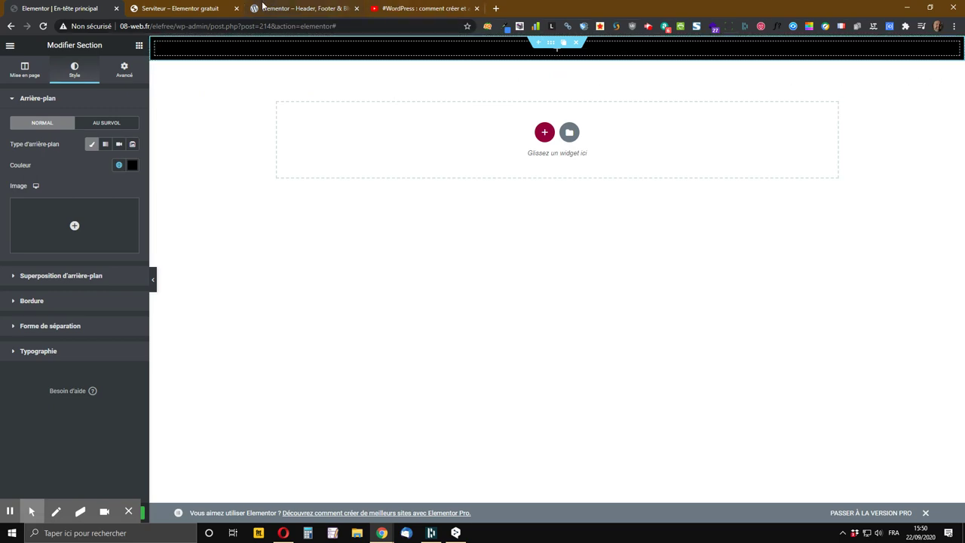
Open the live site's home page to examine its header
click(184, 7)
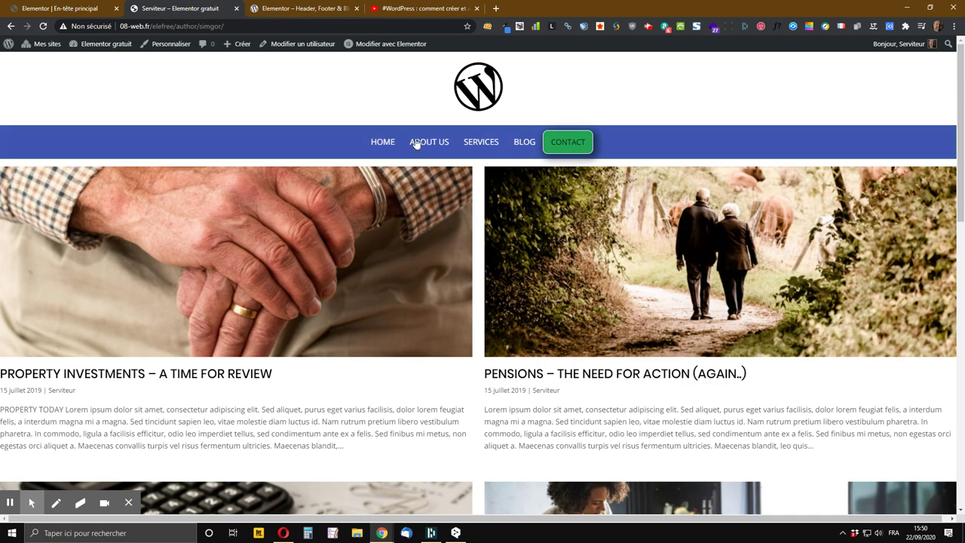
click(481, 174)
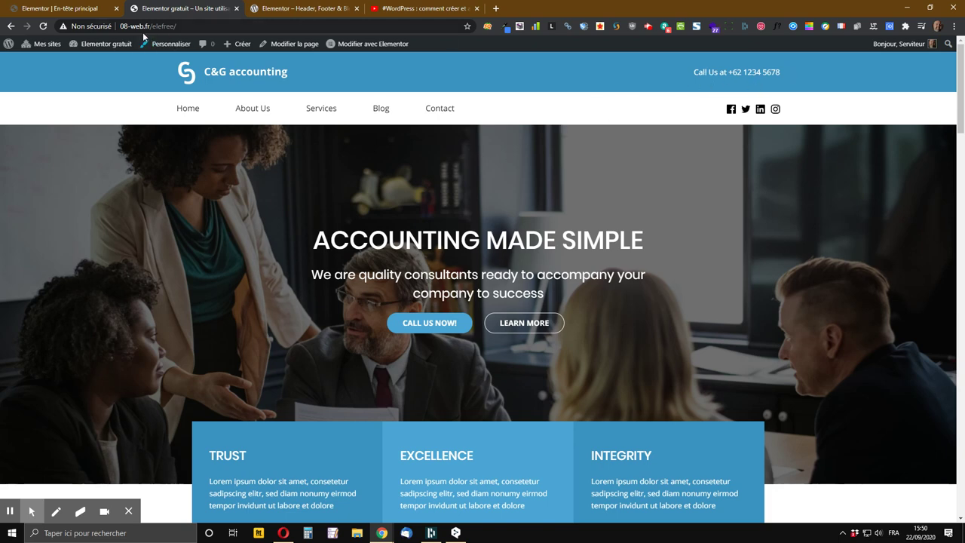
Return to the header template in Elementor and add an "Éditeur de texte" widget to the black section
click(66, 6)
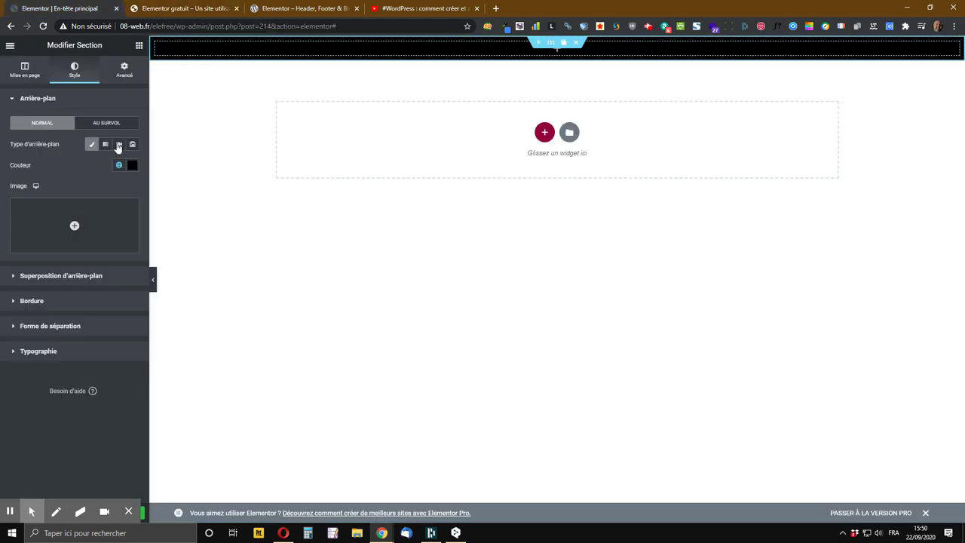
click(138, 45)
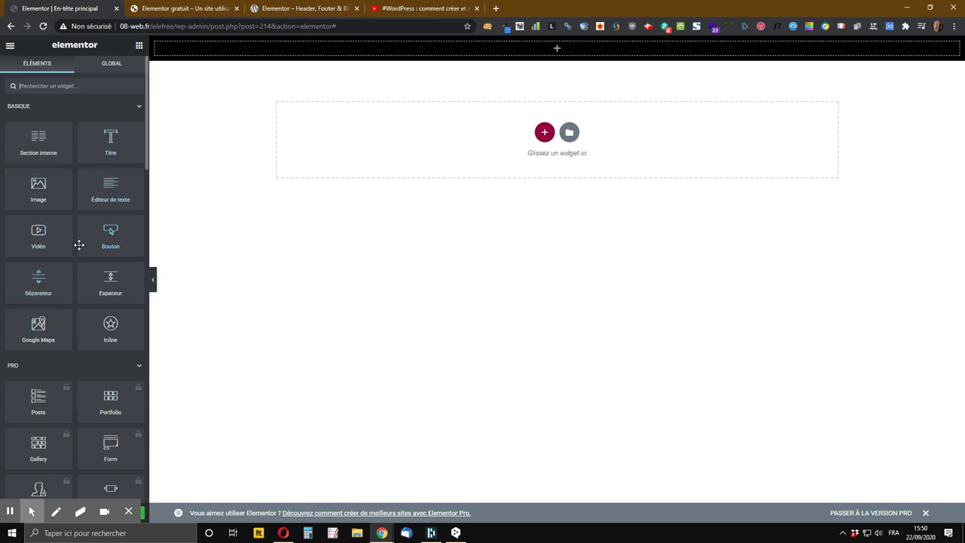
drag(111, 187, 832, 59)
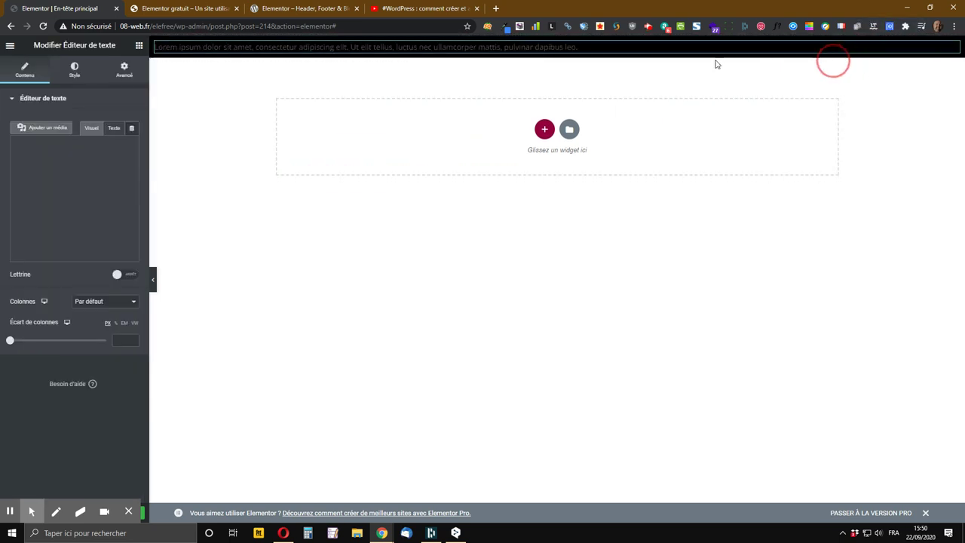
Replace the text widget's placeholder paragraph with "Tél :" followed by the phone number
click(198, 449)
click(58, 277)
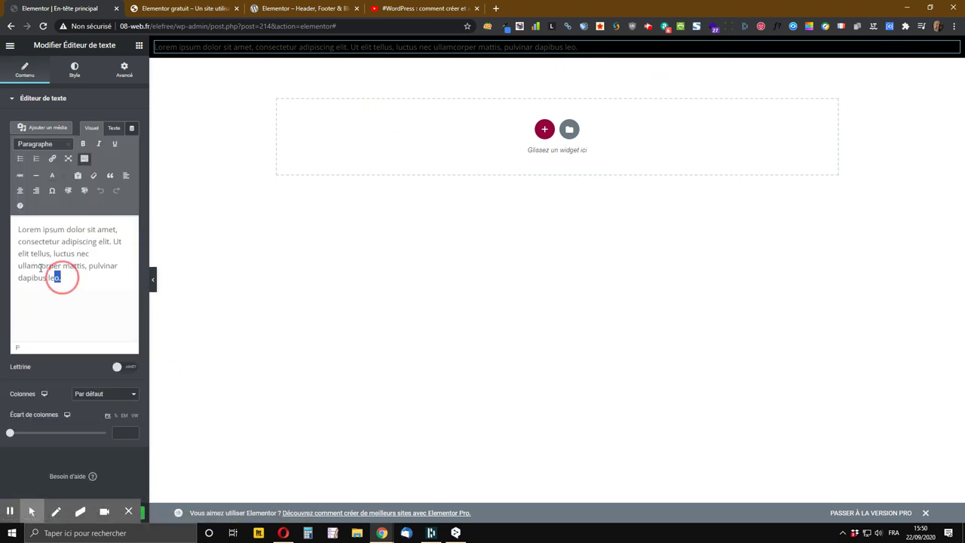
drag(63, 270, 7, 215)
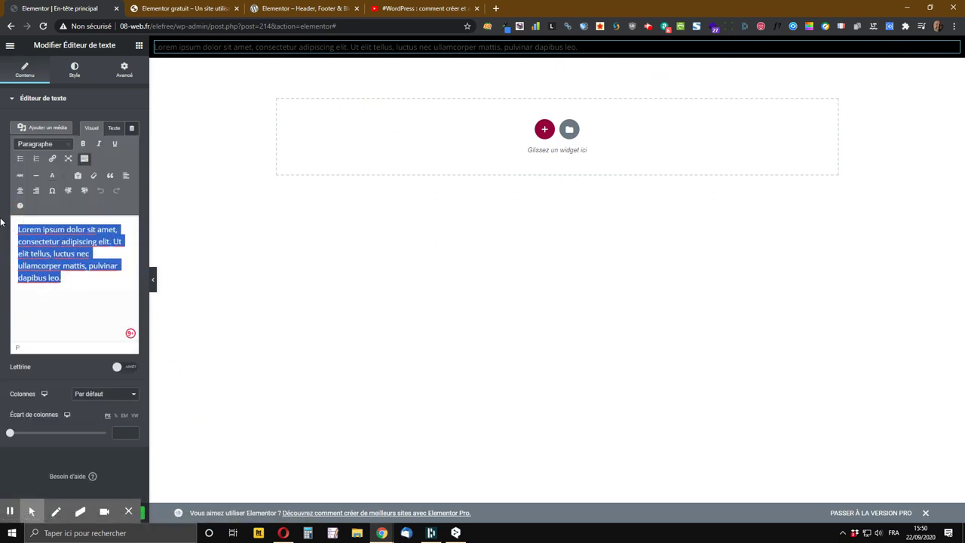
text(Te)
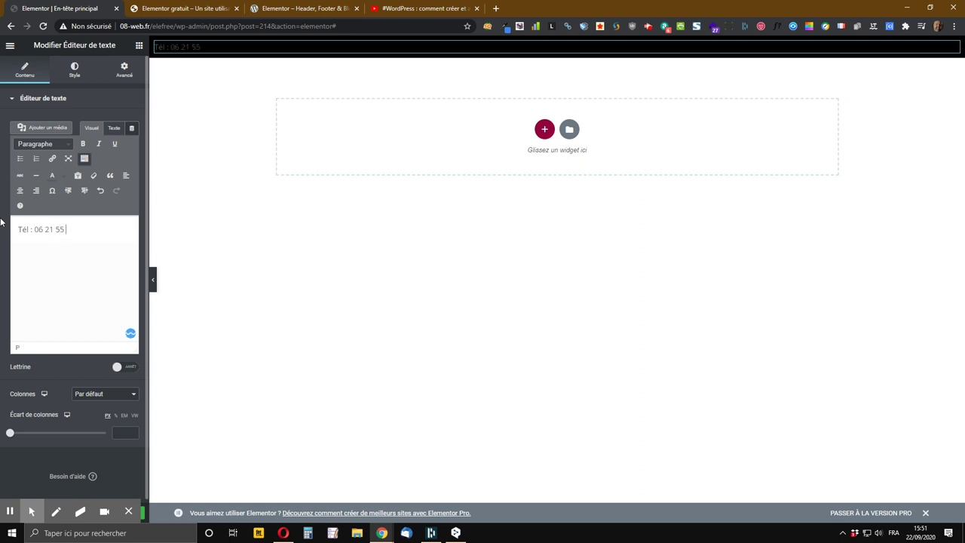
text(36)
click(98, 395)
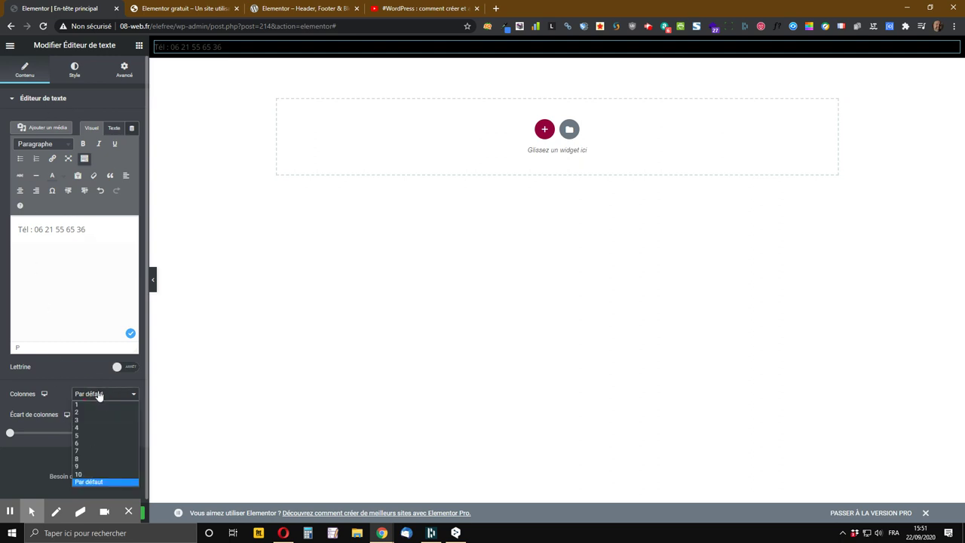
click(99, 396)
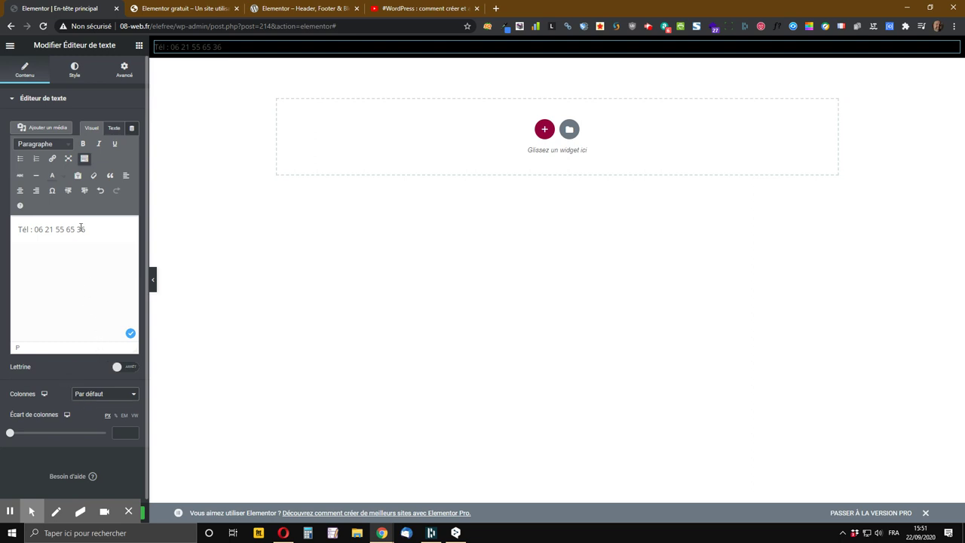
Align the phone text to the right and give it the white global colour
click(74, 71)
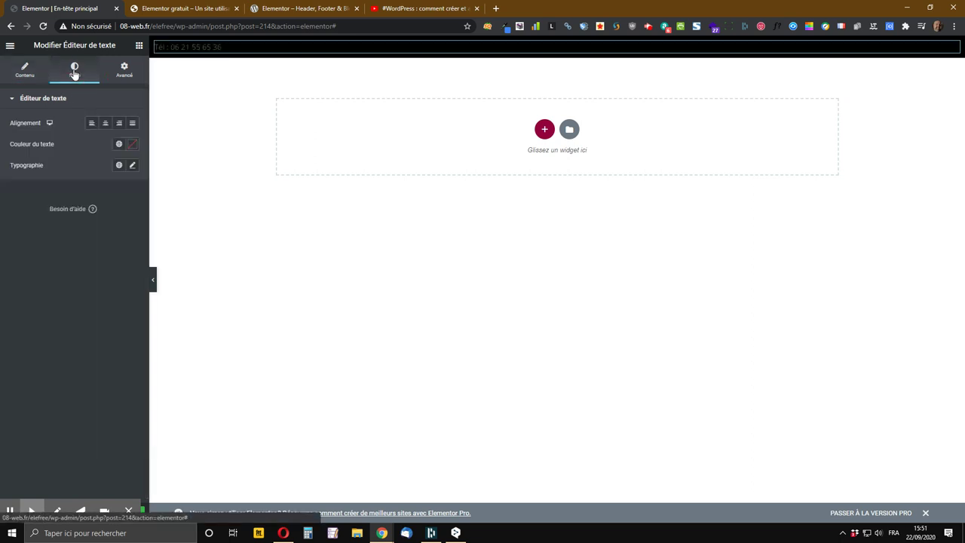
click(119, 125)
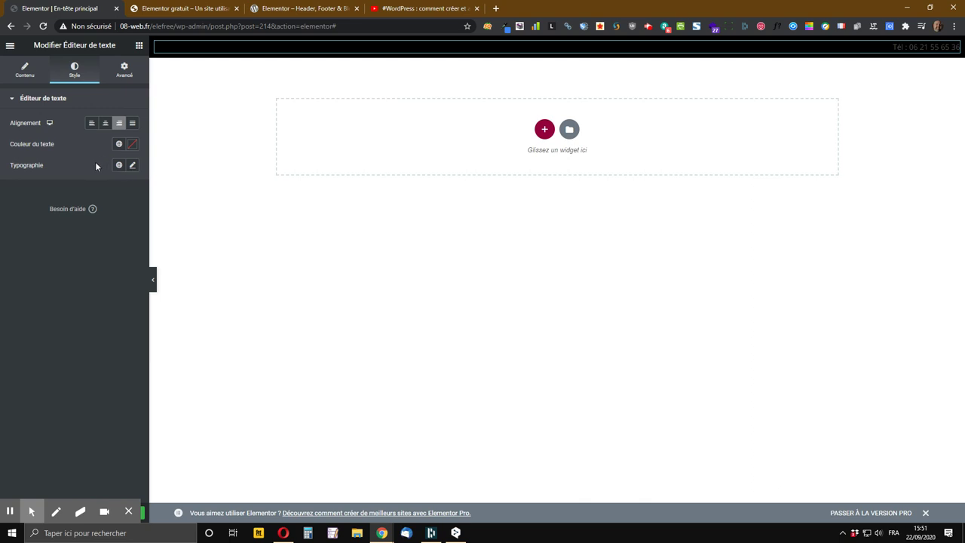
click(119, 146)
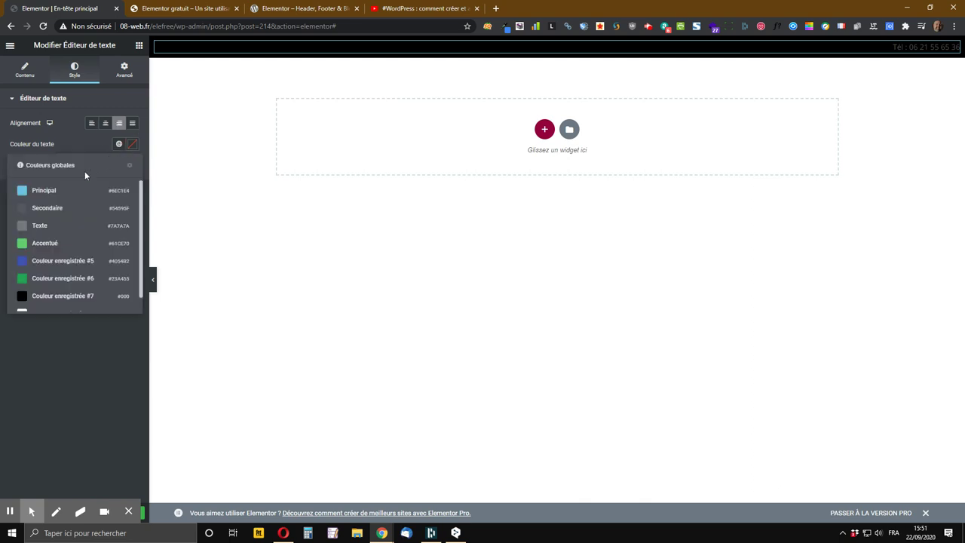
click(24, 306)
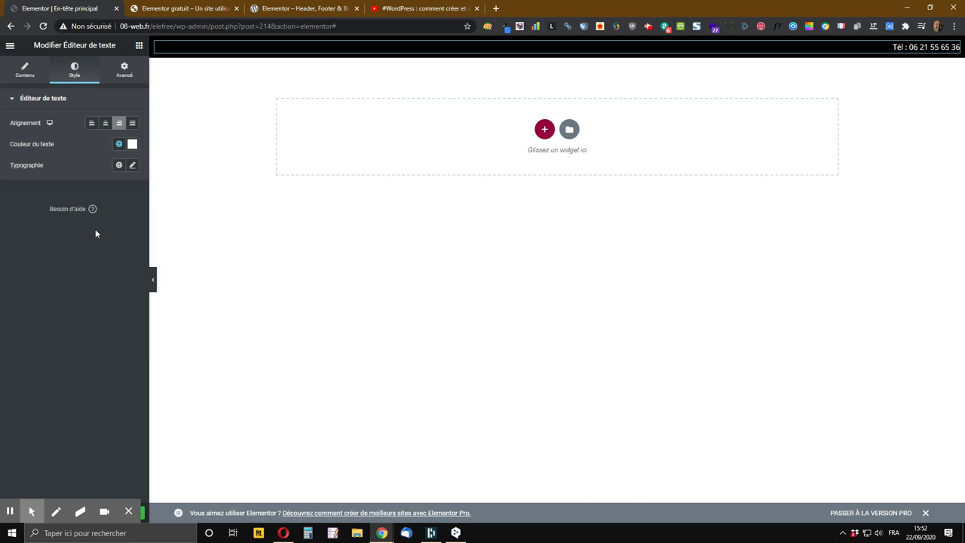
Set the text widget's "Marge" and "Marge interne" to 0 on all four sides
click(128, 76)
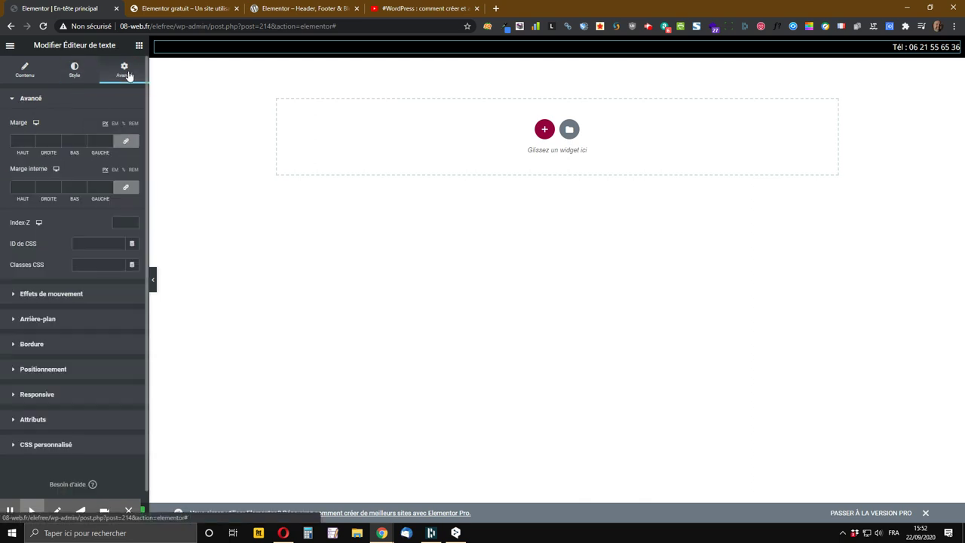
click(21, 186)
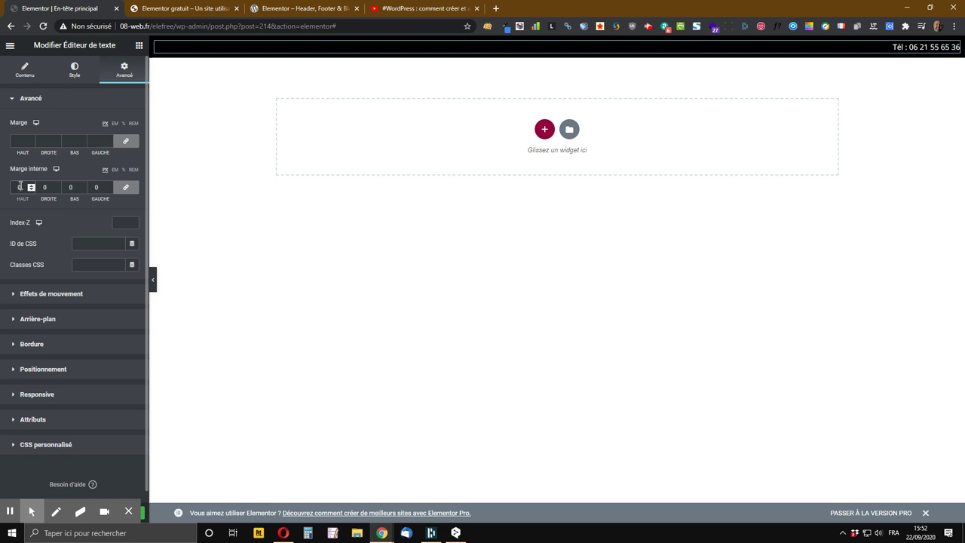
click(25, 142)
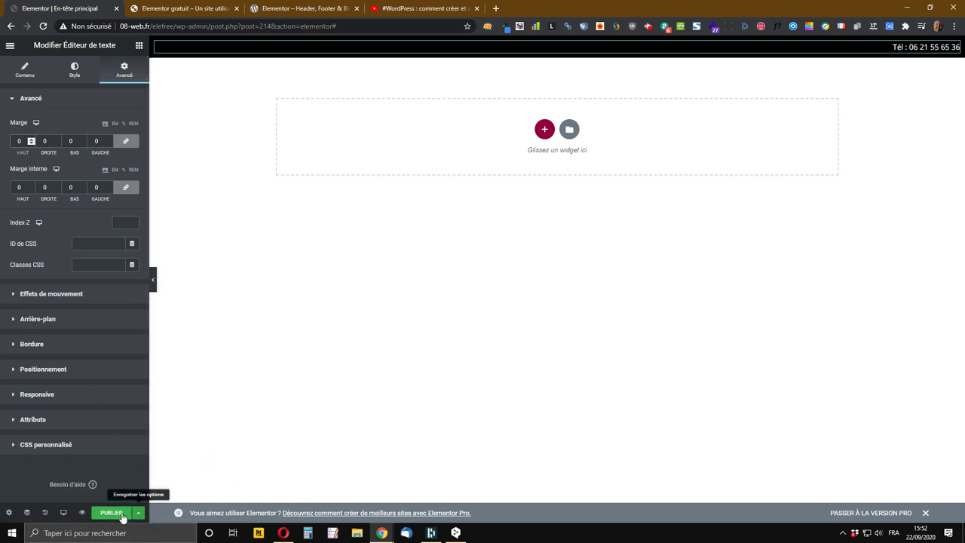
Publish the header template, view its published page, and check the new header on the live home page
click(111, 513)
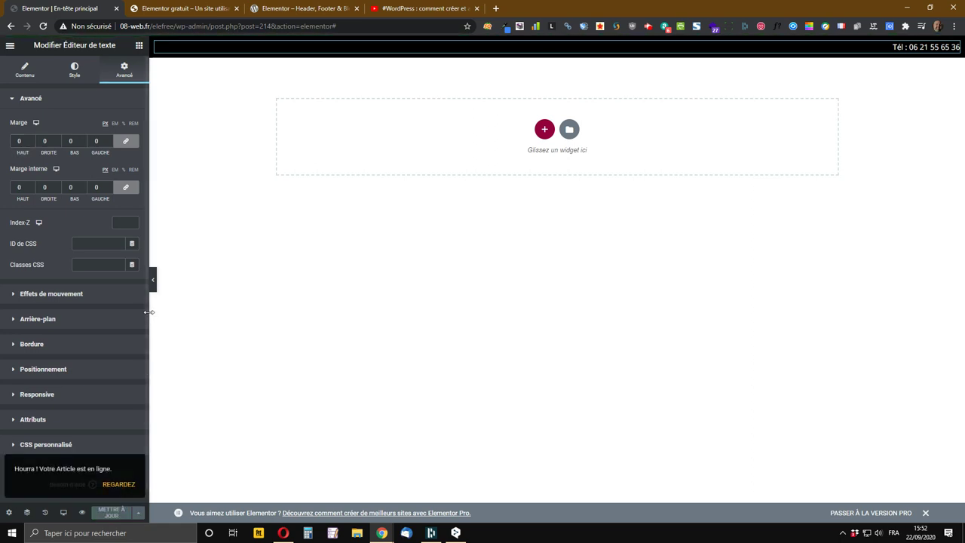
click(119, 484)
click(183, 9)
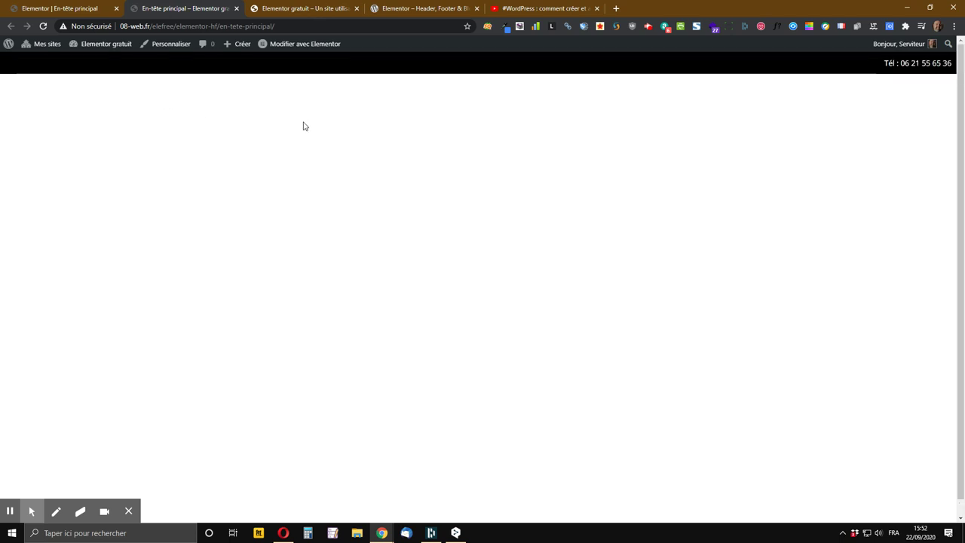
click(236, 8)
click(166, 8)
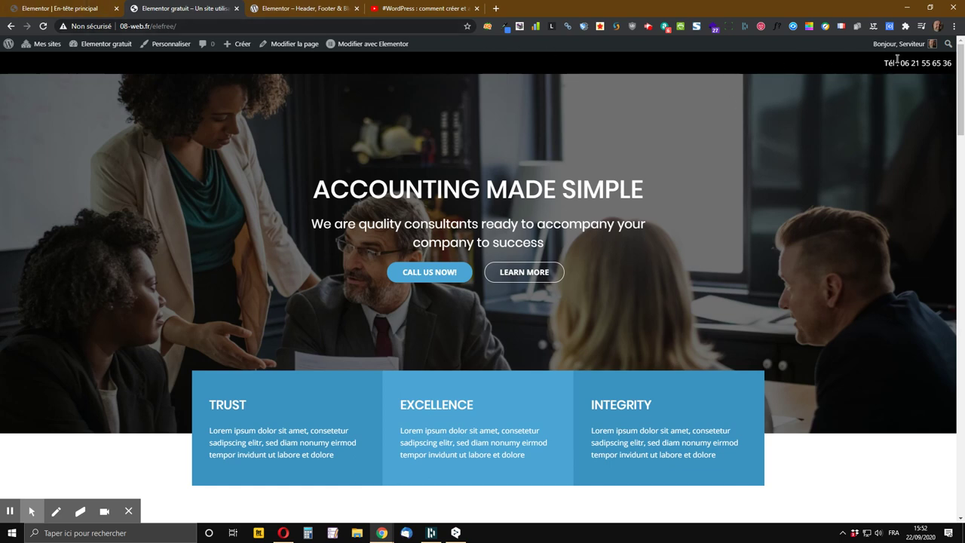
Return to the template and change the header section's content width to "Encadré" at 1600
click(76, 8)
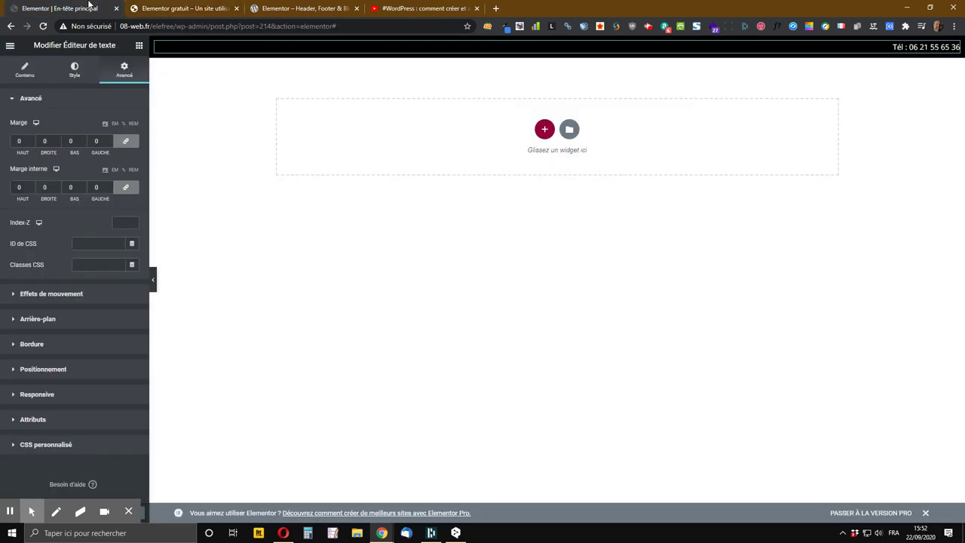
mouse_move(549, 43)
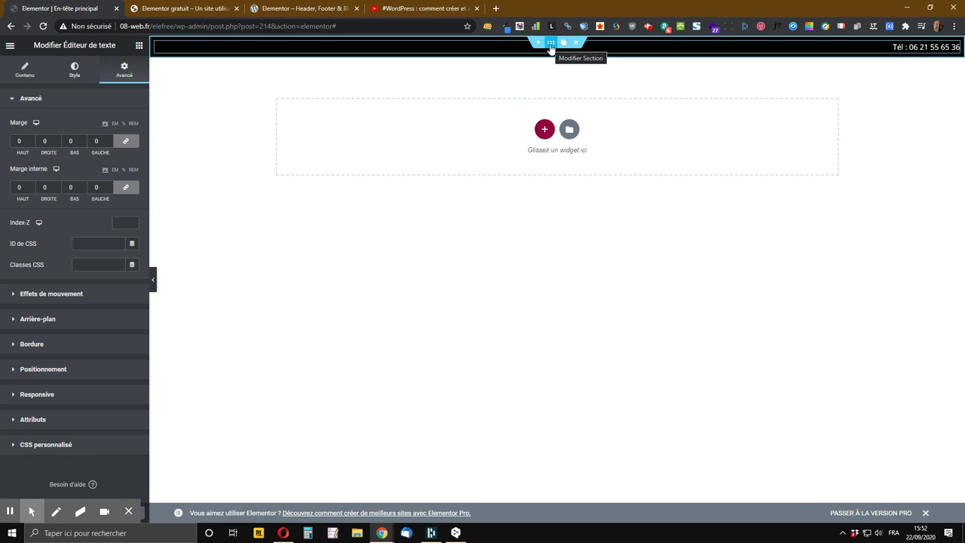
right_click(549, 44)
click(566, 55)
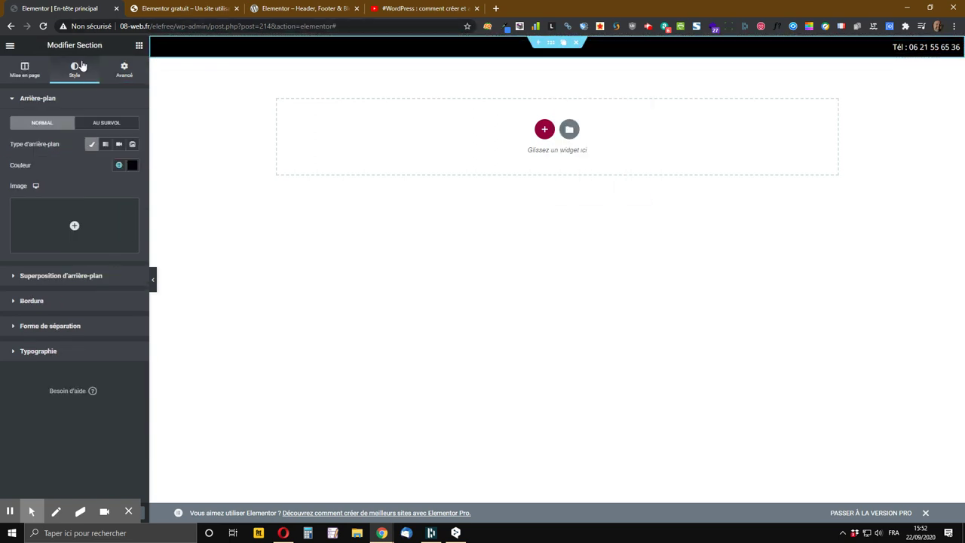
click(25, 72)
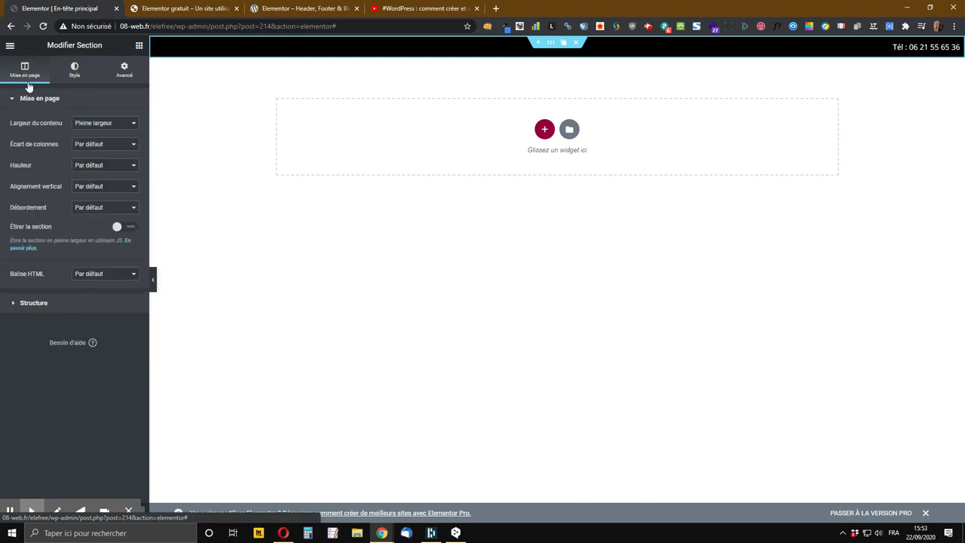
click(111, 124)
click(93, 132)
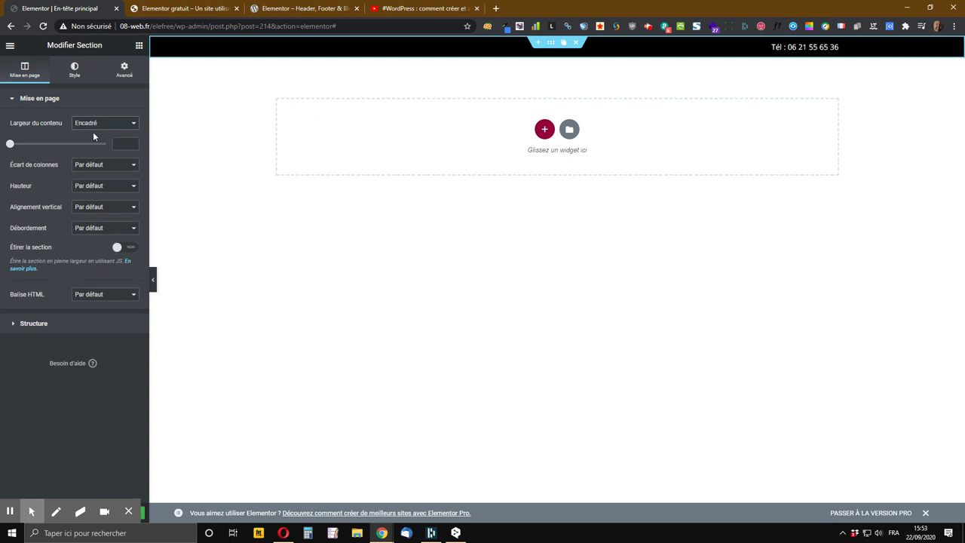
drag(10, 143, 112, 146)
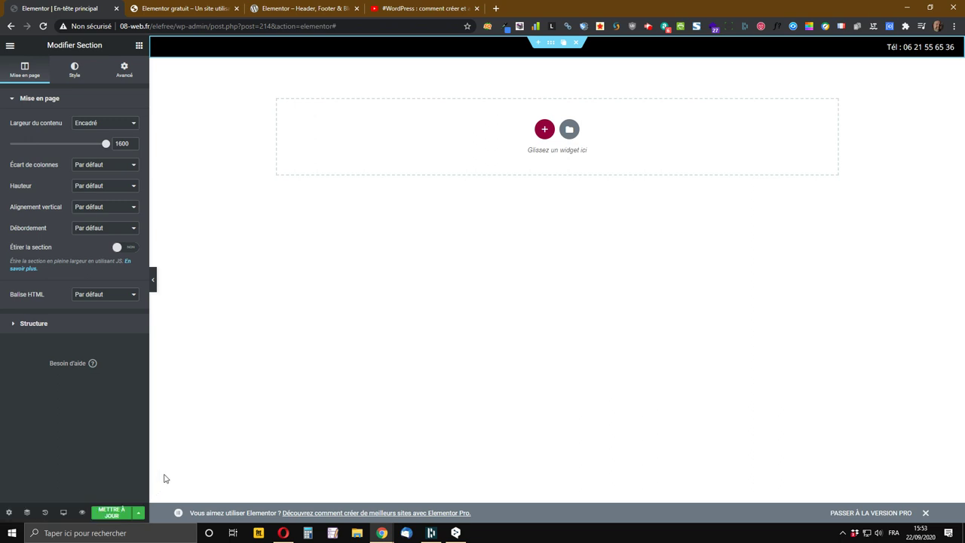
Update the header template and reload the live home page to check the phone text's position
click(111, 512)
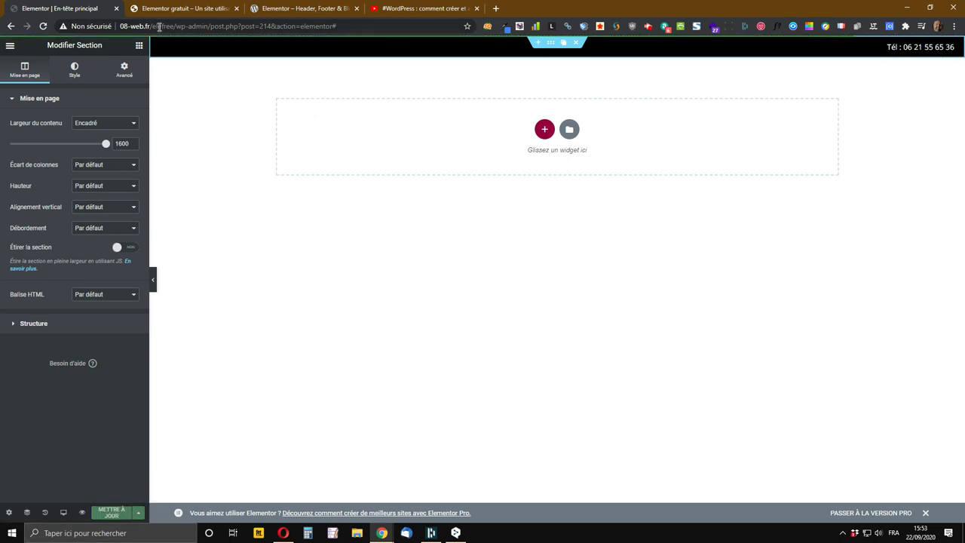
click(180, 8)
click(42, 29)
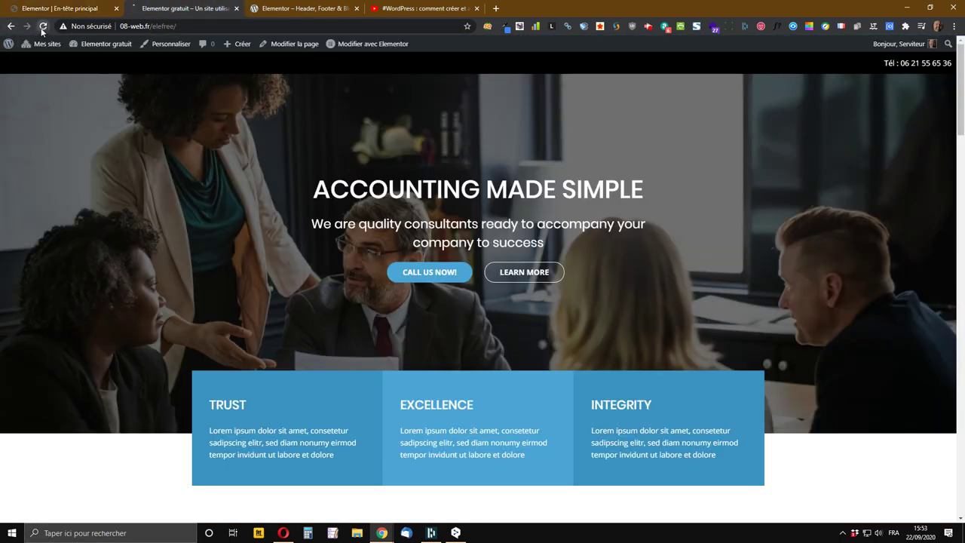
mouse_move(49, 40)
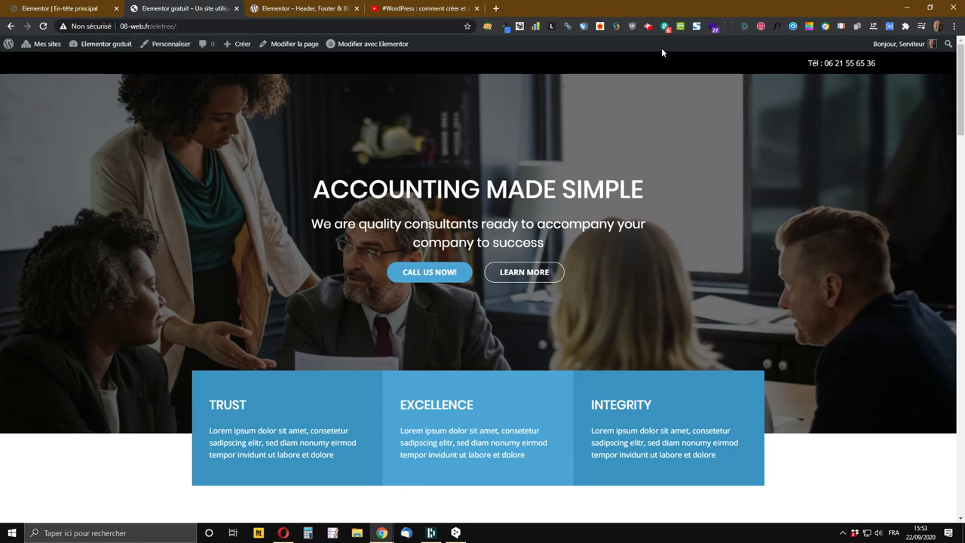
Back in the template, set the section's "Marge interne" to 0 on all sides and its top and bottom "Marge" to 0
click(82, 6)
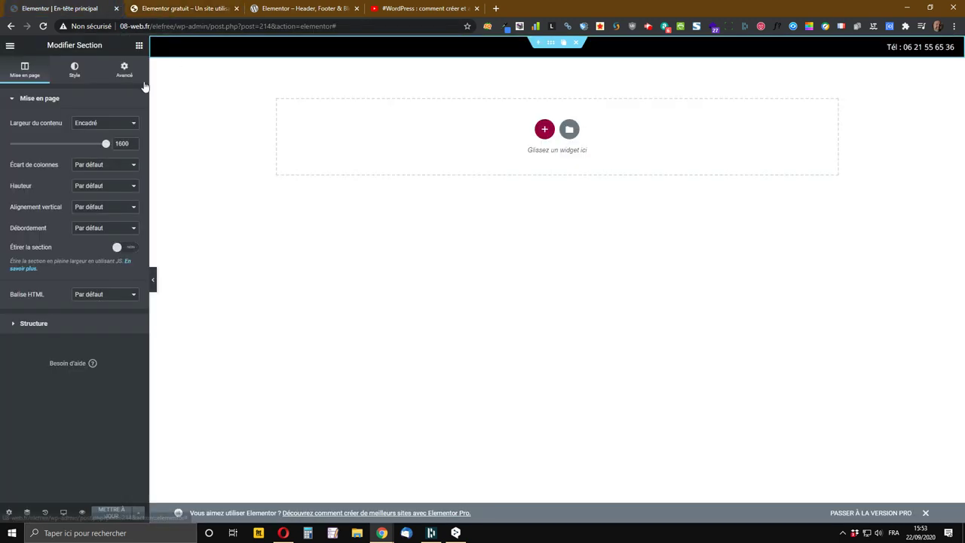
click(100, 187)
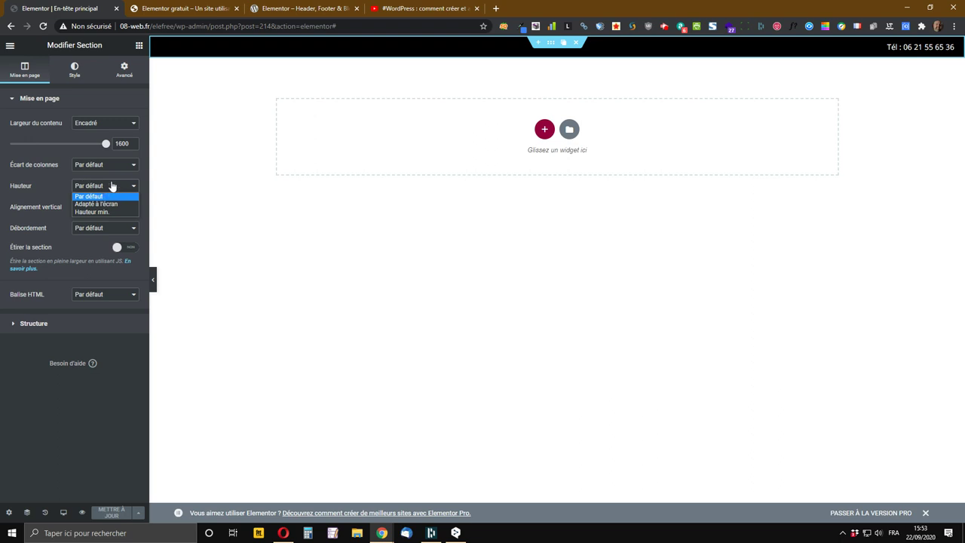
click(104, 186)
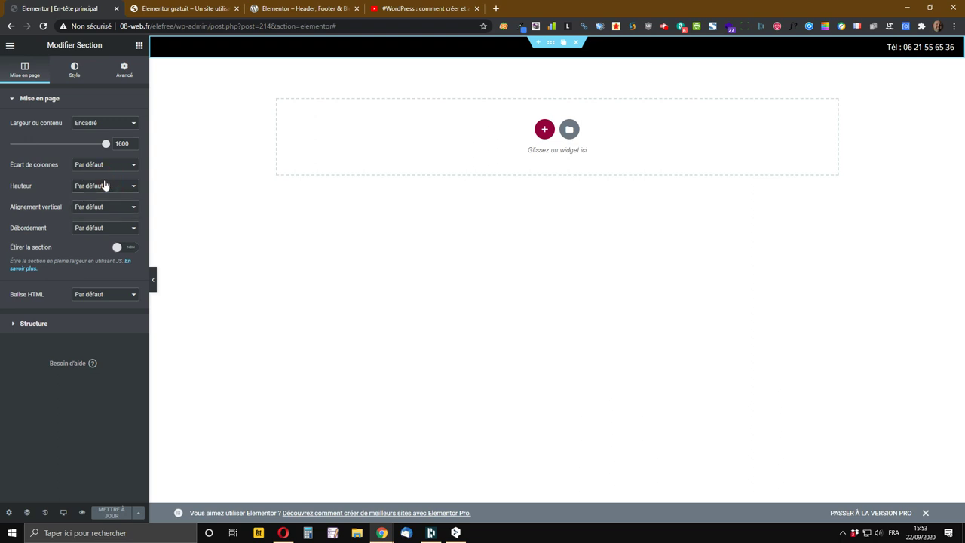
click(74, 73)
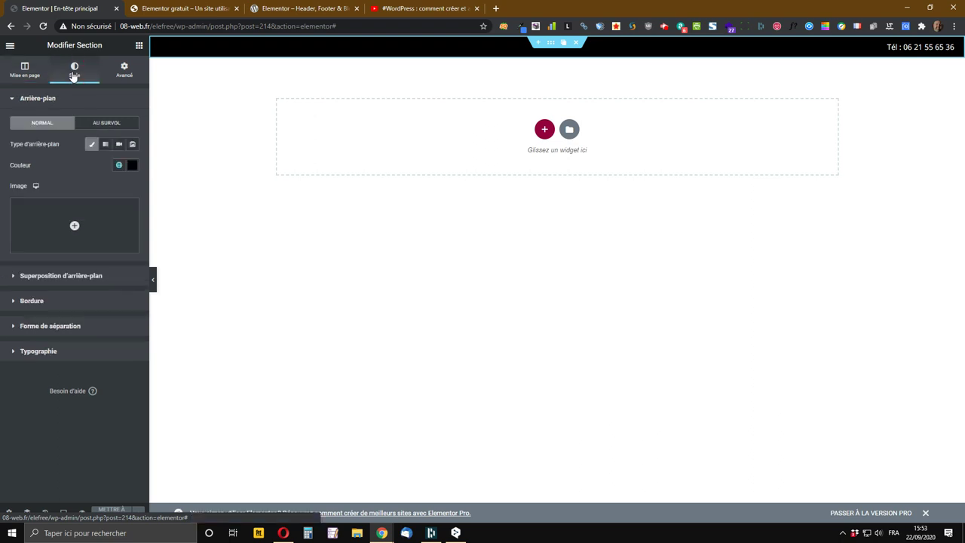
click(124, 70)
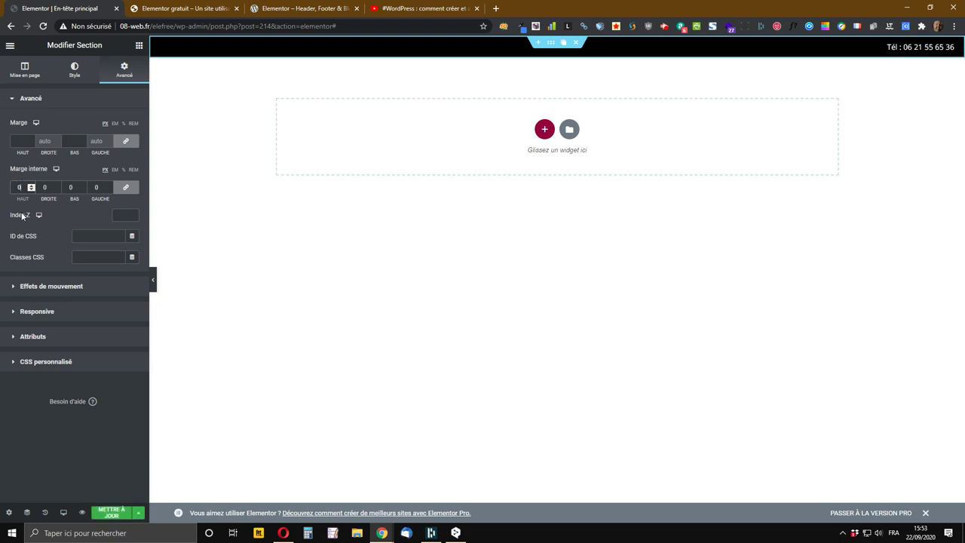
click(12, 141)
Save the section's spacing changes and reload the live home page to check the header bar
click(110, 513)
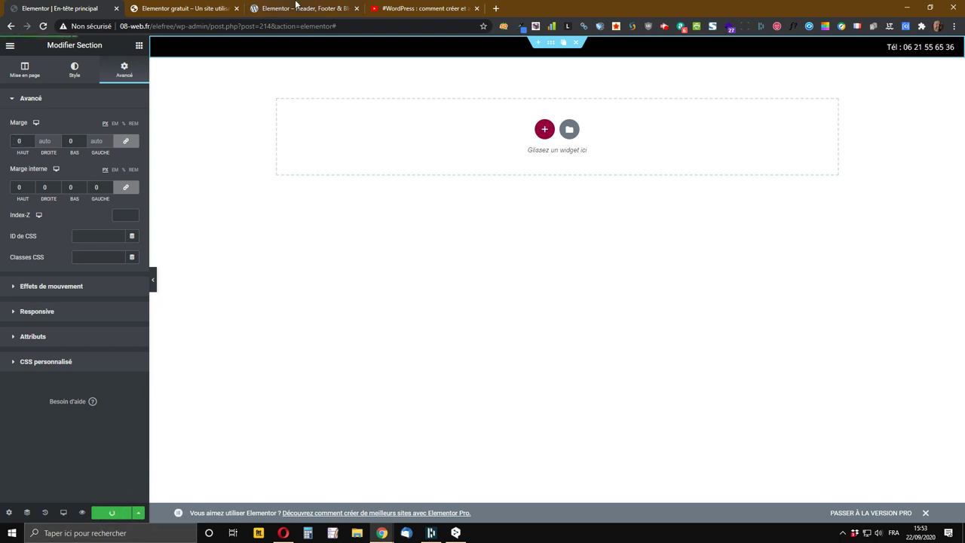
click(189, 8)
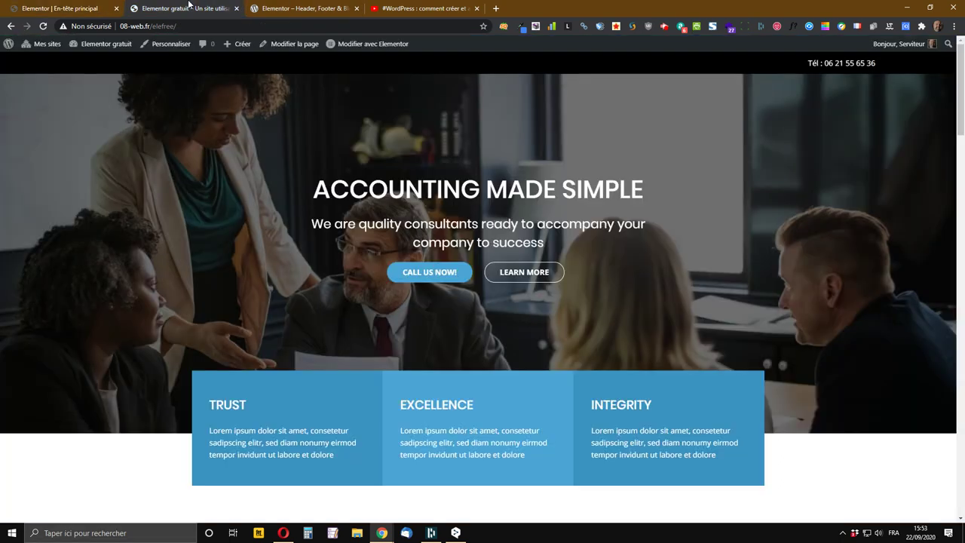
click(44, 27)
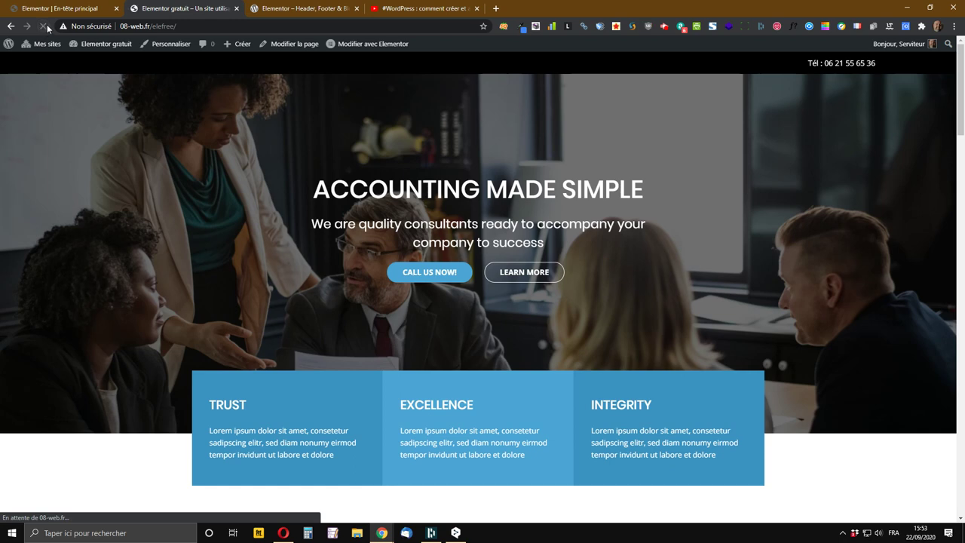
In the header template, set the phone bar section's column gap to "Aucun écart" and its vertical alignment to "Milieu"
click(61, 8)
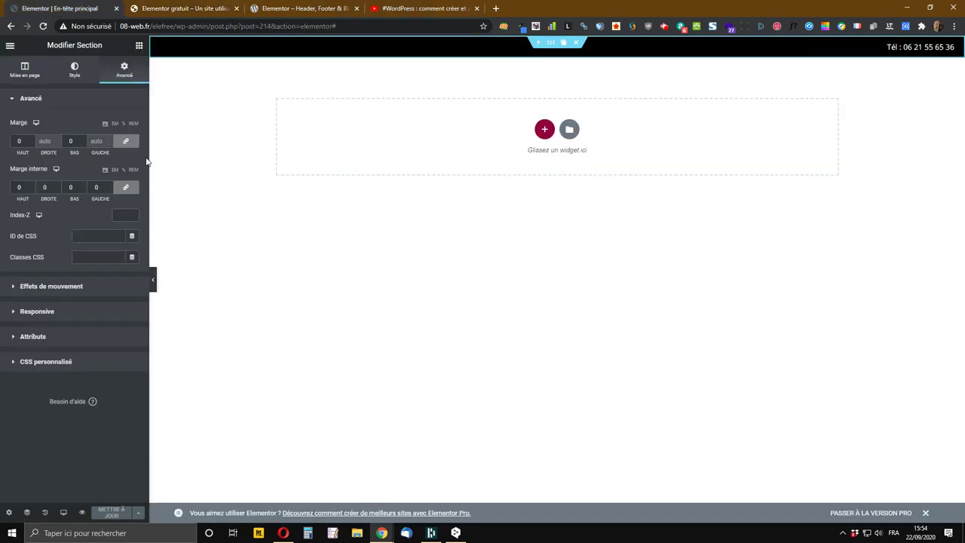
click(26, 76)
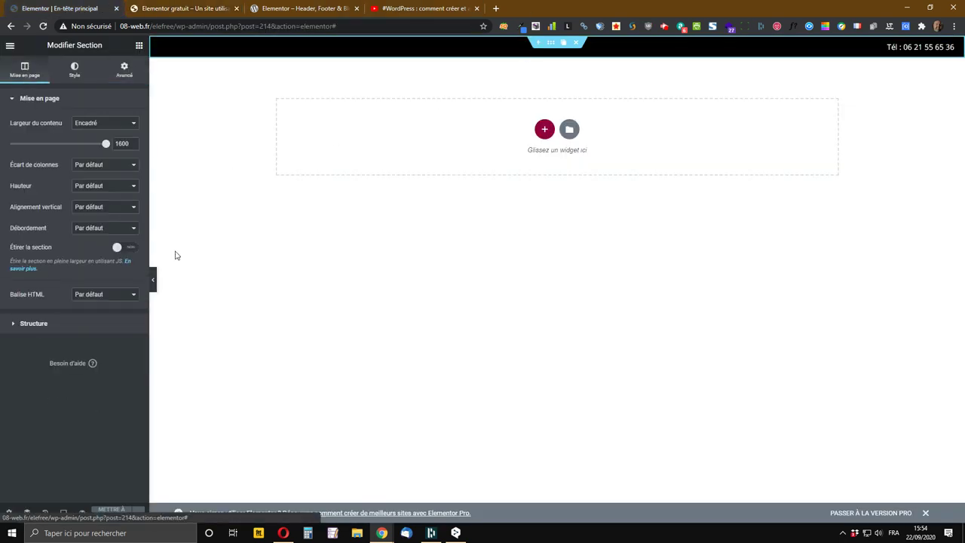
click(99, 166)
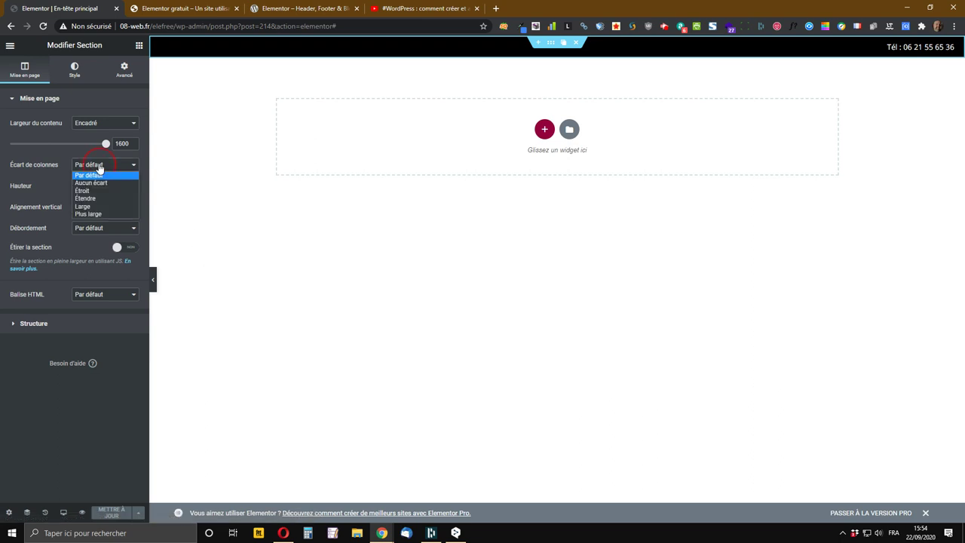
click(103, 183)
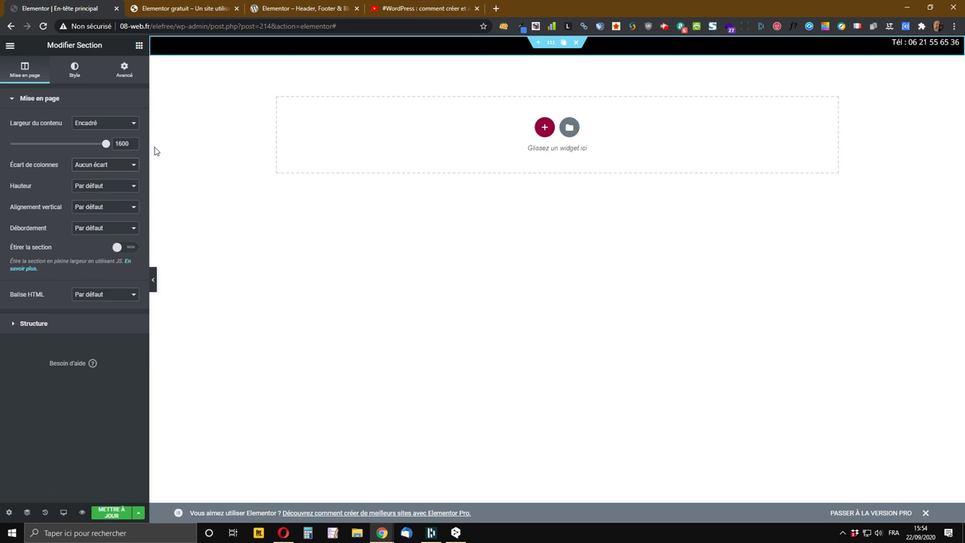
click(87, 187)
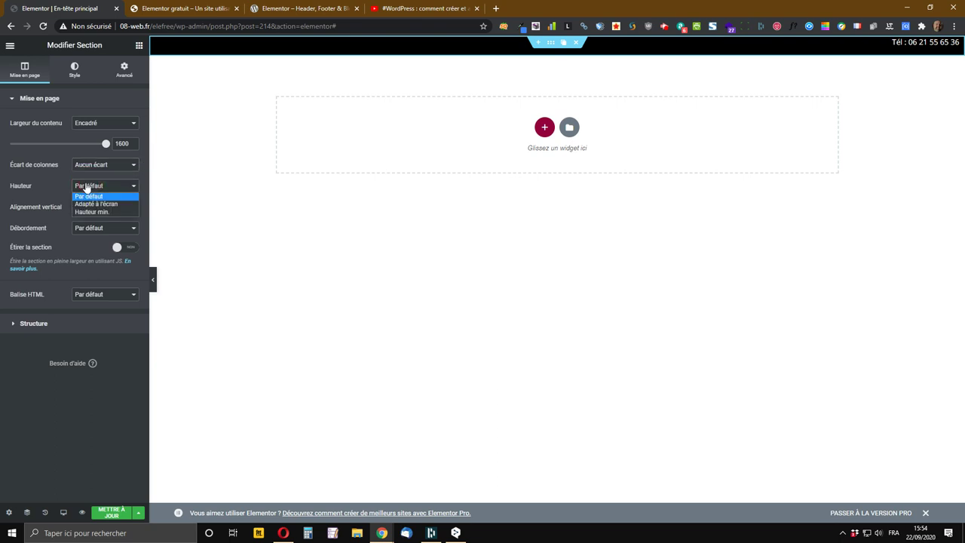
click(86, 187)
click(91, 206)
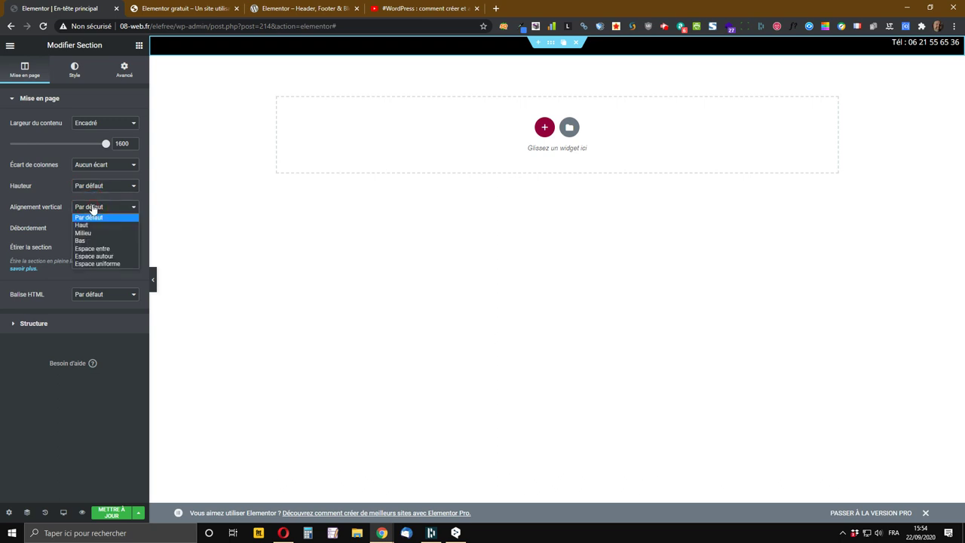
click(84, 233)
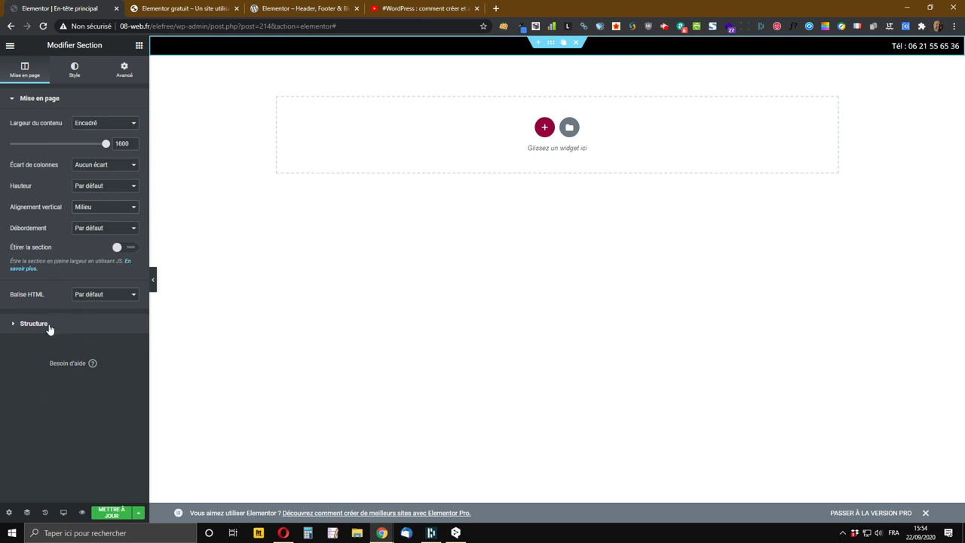
Save the section's layout changes and check the thinner phone bar on the live home page
click(111, 512)
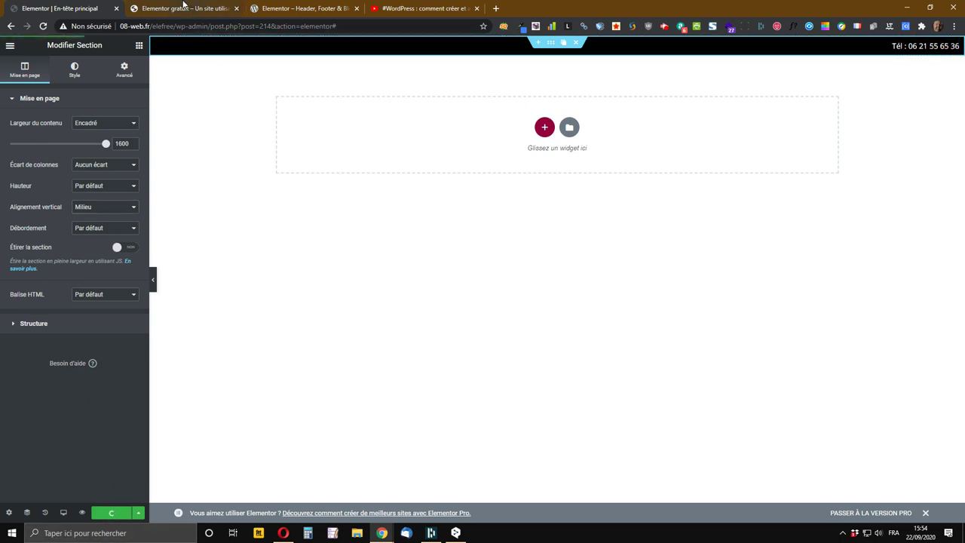
click(184, 9)
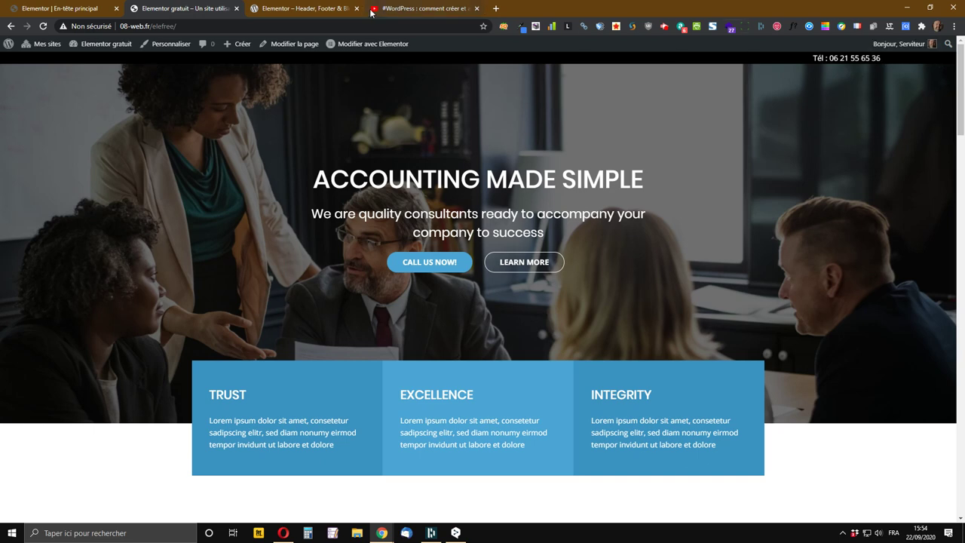
Back in the template, try a top and bottom "Marge" of 3 on the phone bar section and clear both values
click(83, 7)
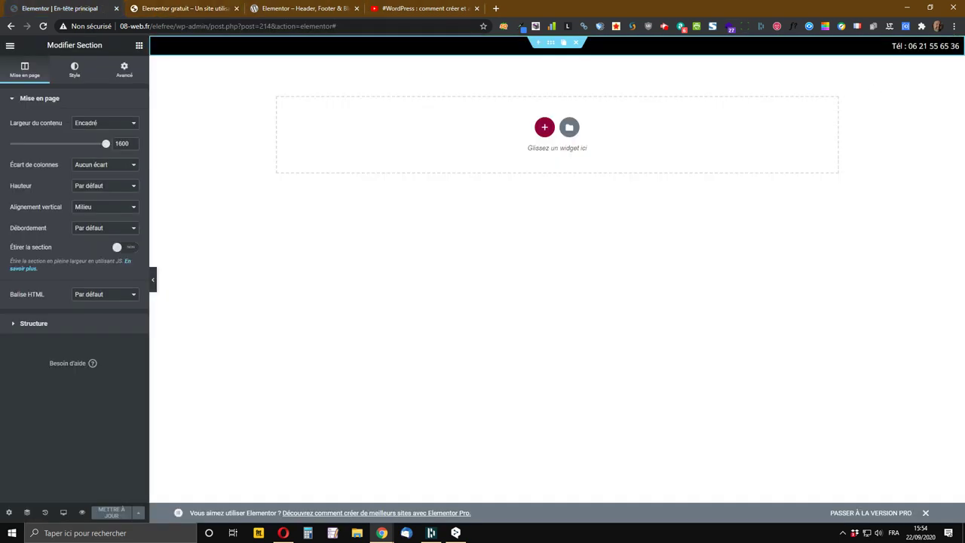
click(128, 74)
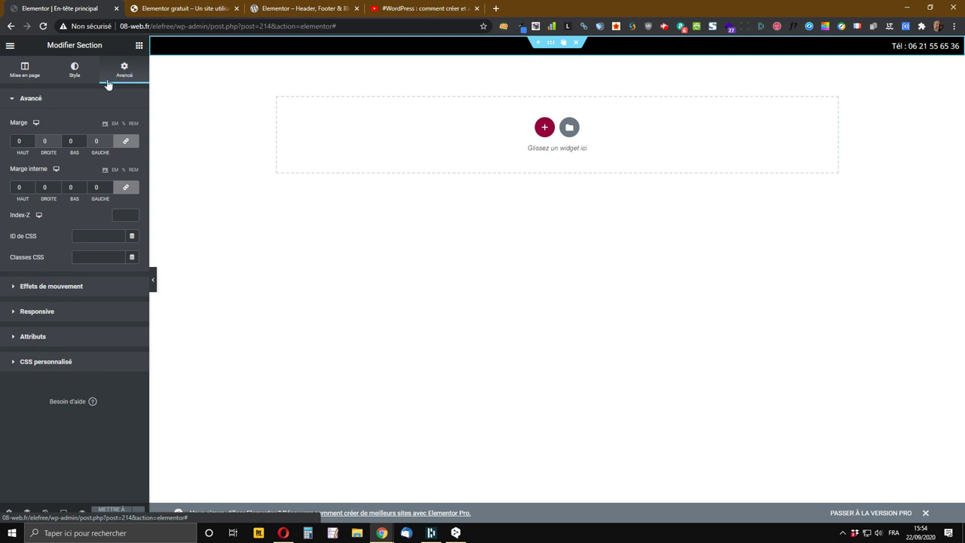
click(32, 140)
click(31, 140)
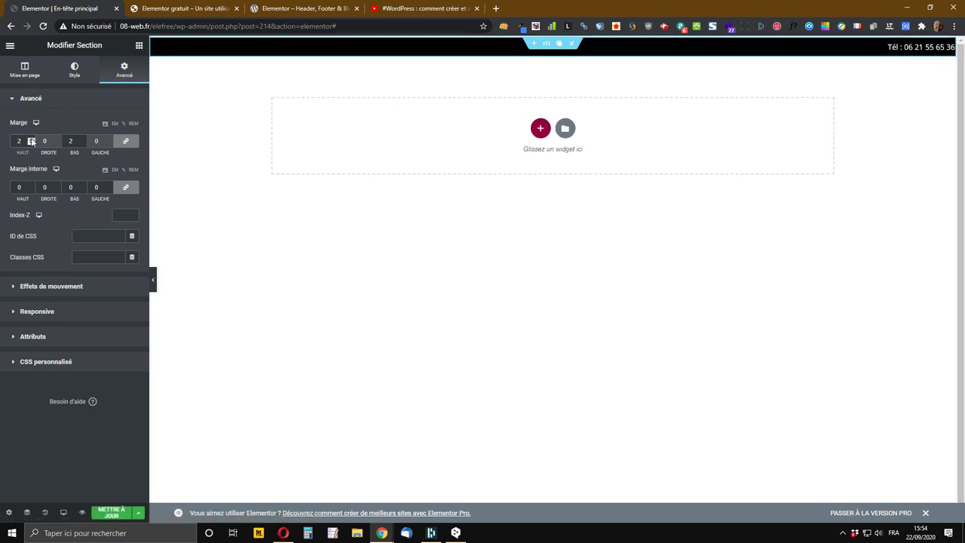
click(31, 140)
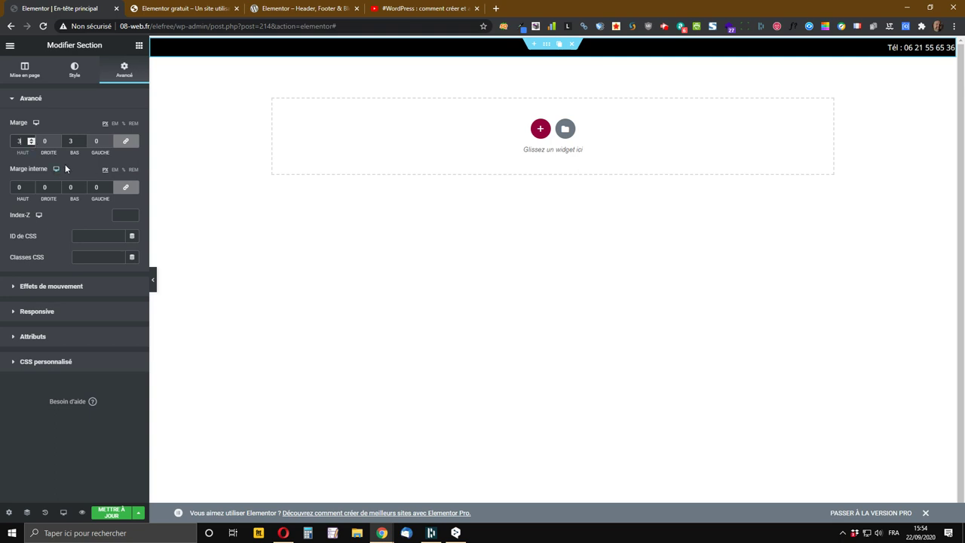
double_click(14, 141)
key(BackSpace)
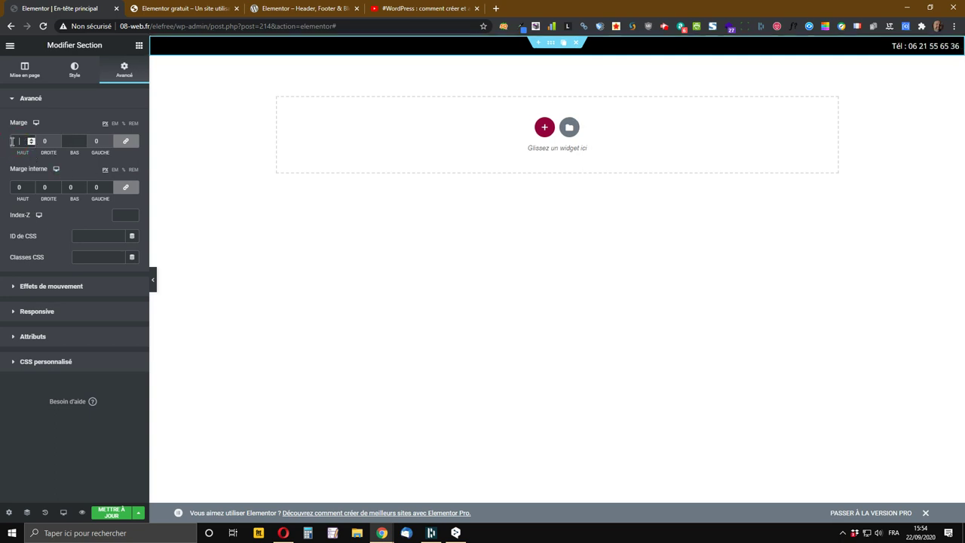
Set the section's "Marge interne" to 3 on all sides, save, and check the bar on the reloaded live home page
click(31, 186)
click(31, 186)
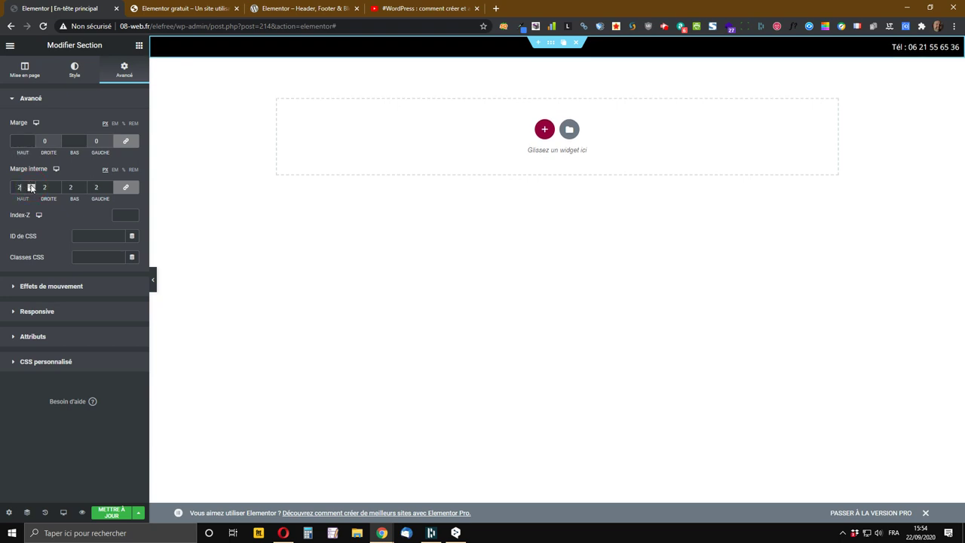
click(31, 185)
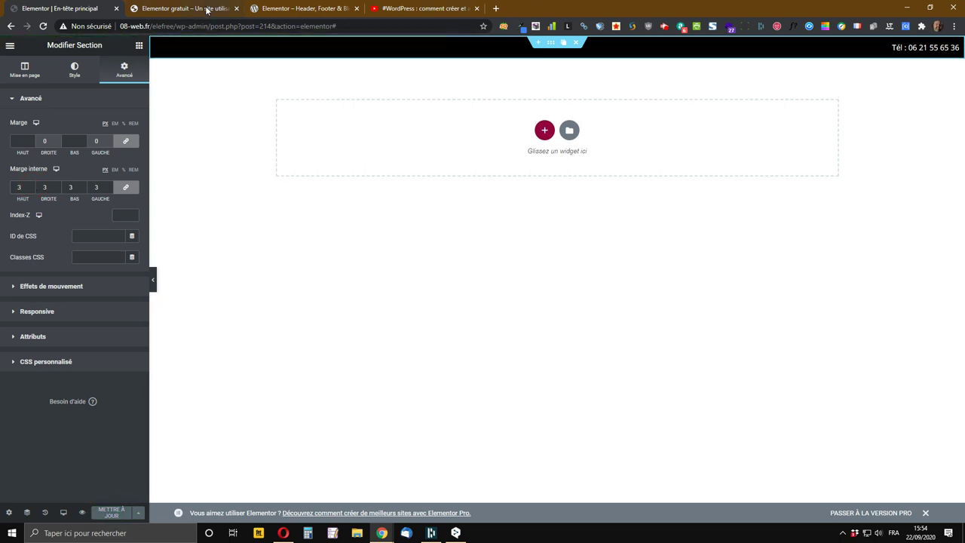
click(181, 8)
click(42, 27)
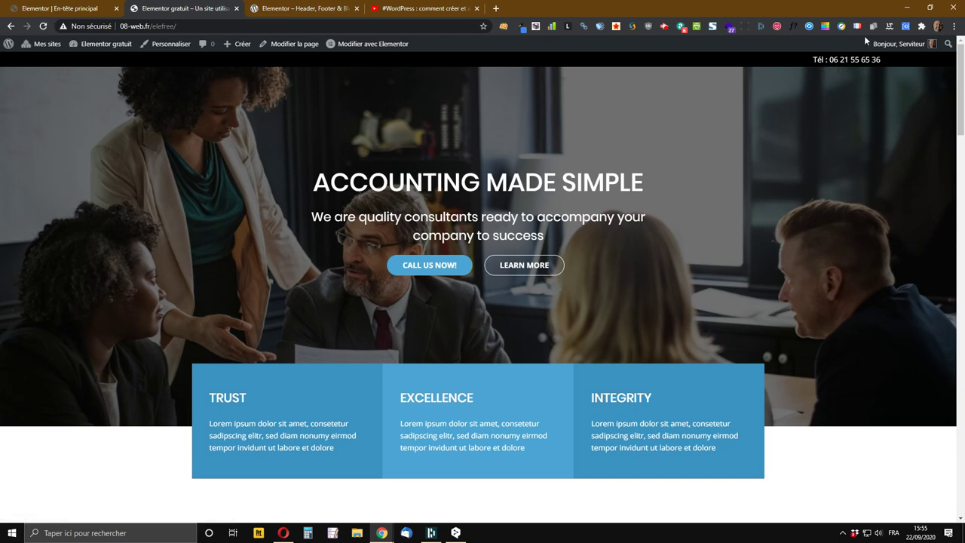
Return to the header template and add a single-column section below the black phone bar
click(68, 8)
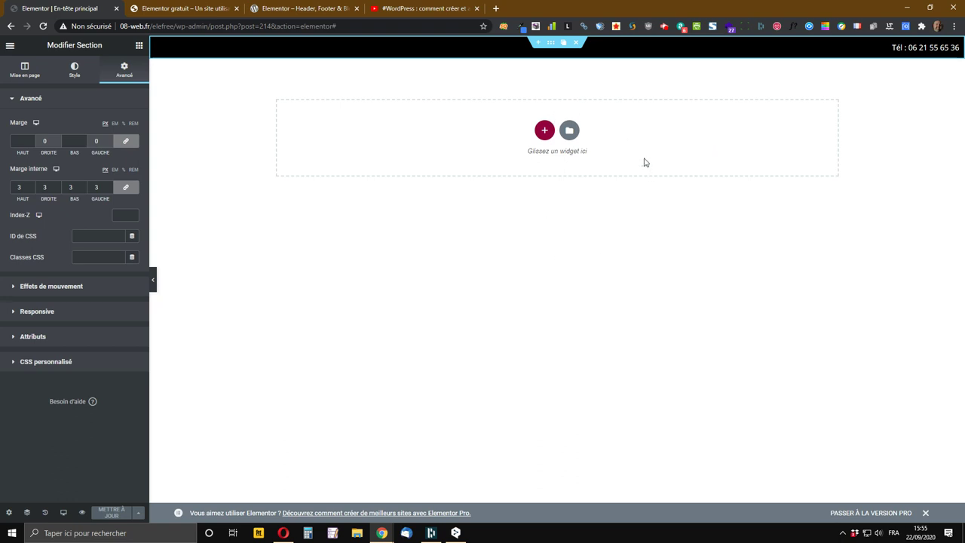
click(544, 130)
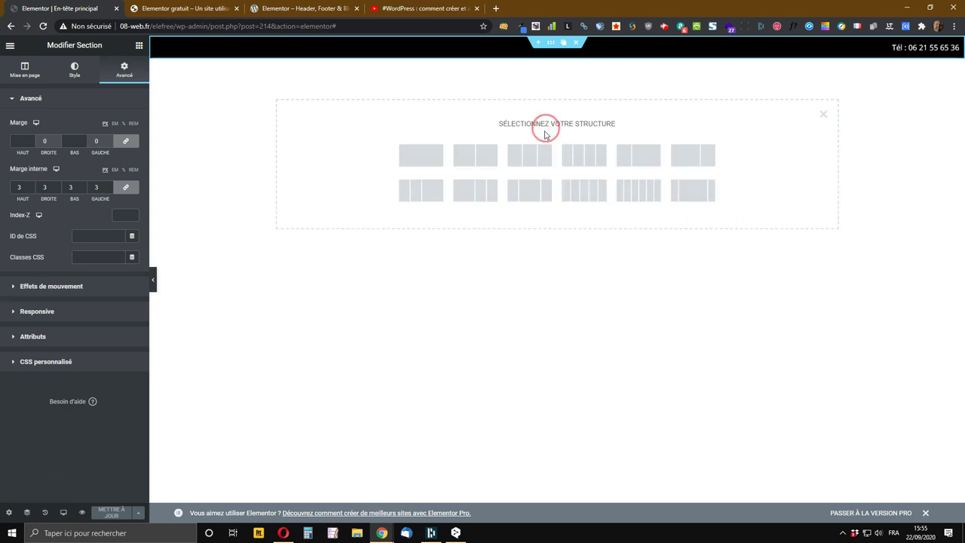
click(433, 160)
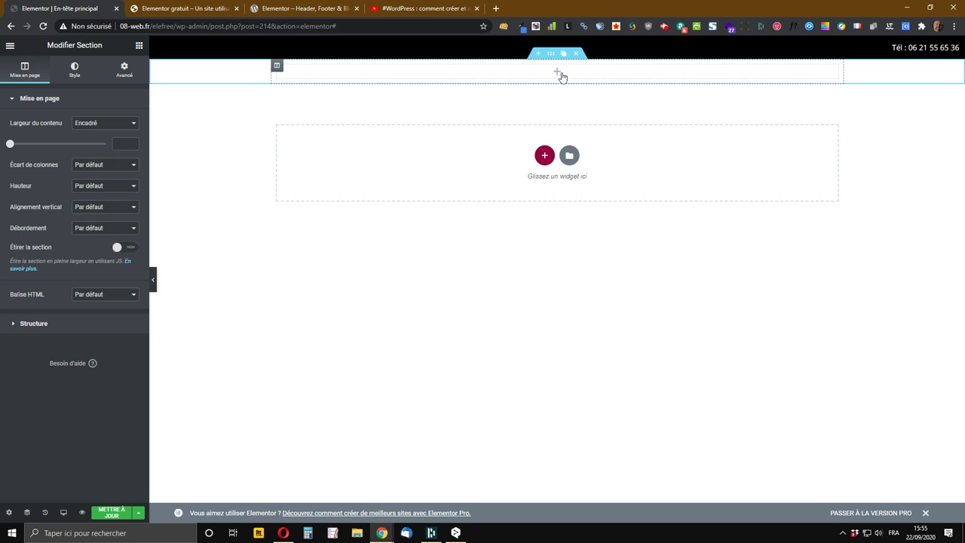
click(201, 10)
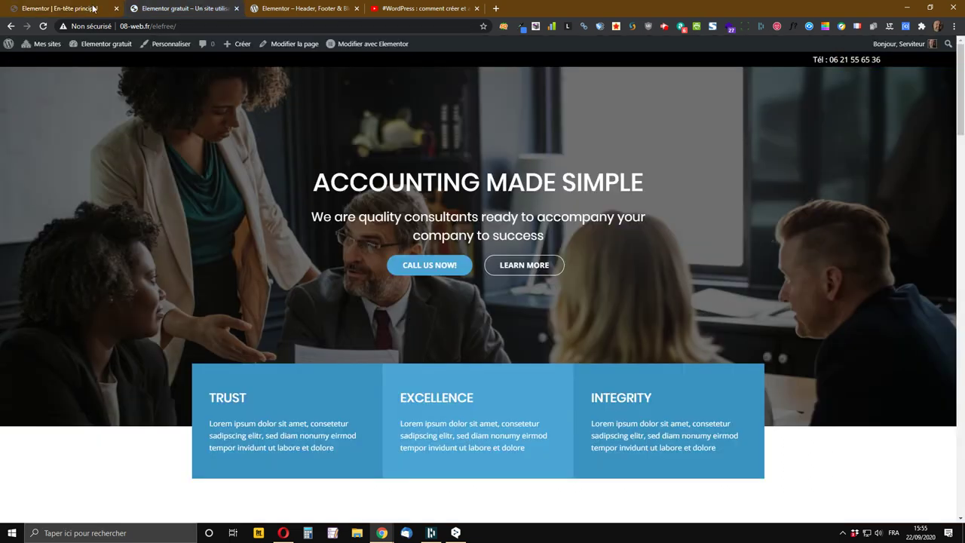
click(68, 9)
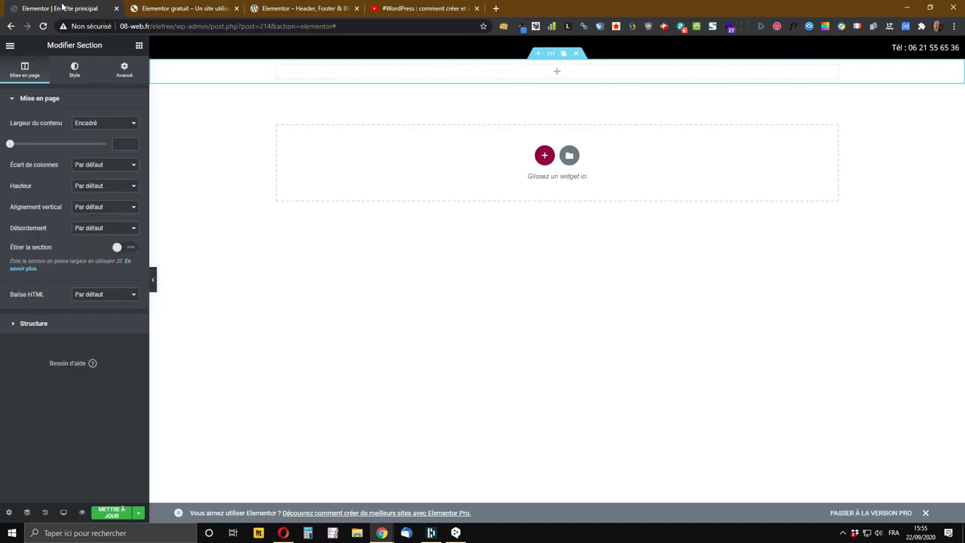
Search the widgets for "log" and place the "Logo du site" widget in the new section
click(139, 46)
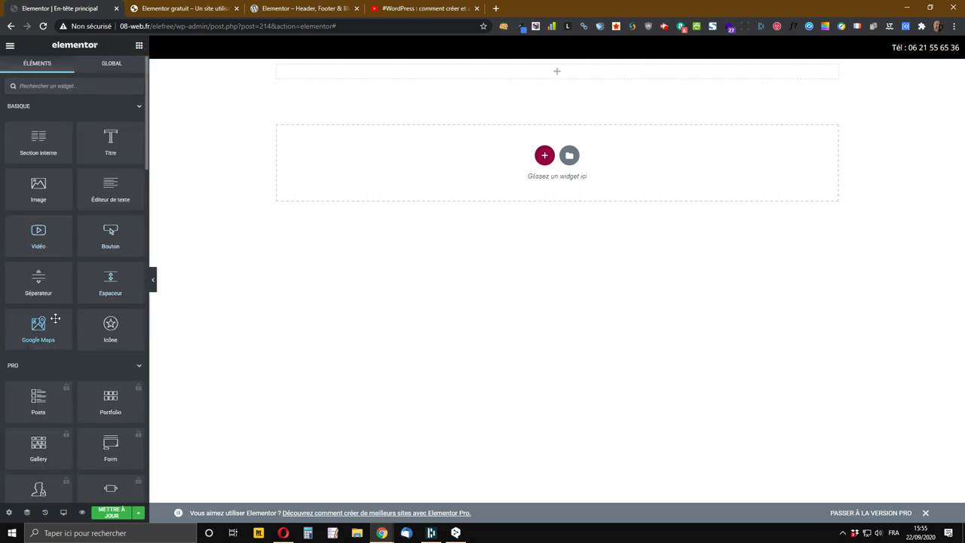
click(88, 86)
text(log)
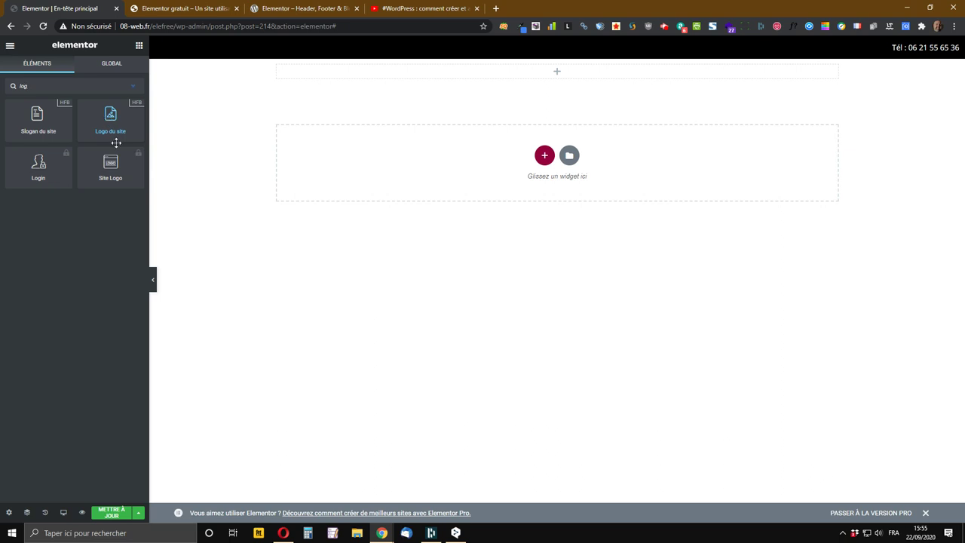
drag(108, 117, 540, 78)
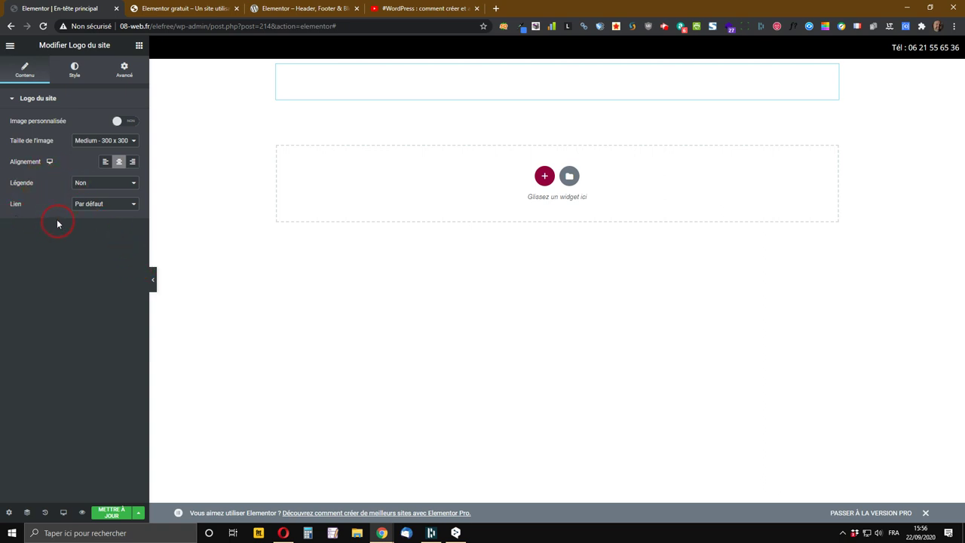
Enable "Image personnalisée" for the site logo widget and insert logo.png from the media library
click(98, 212)
click(97, 213)
click(123, 122)
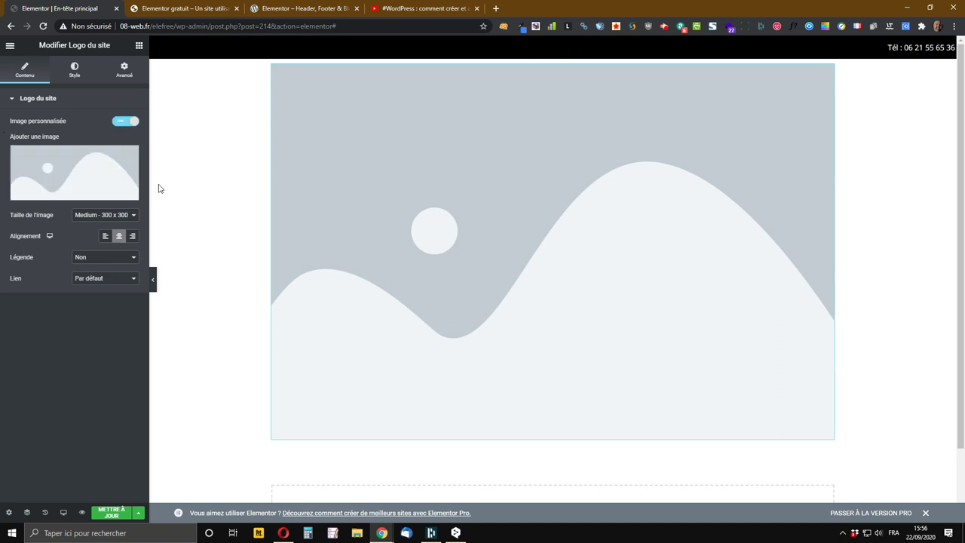
mouse_move(70, 185)
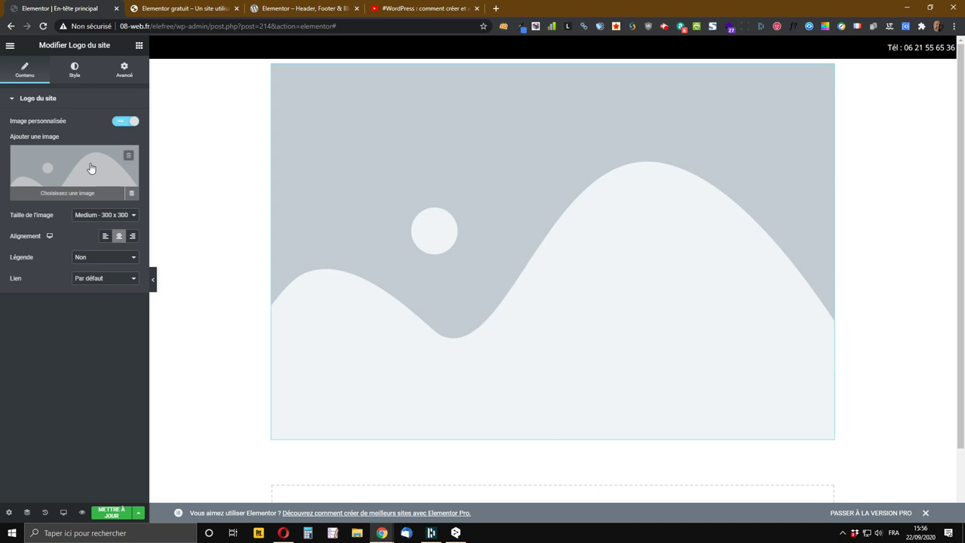
click(77, 167)
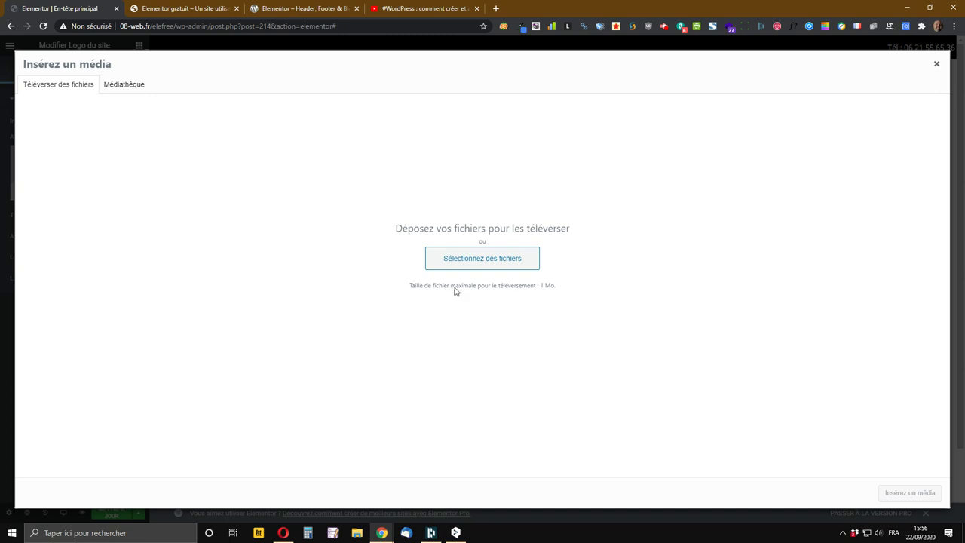
click(140, 90)
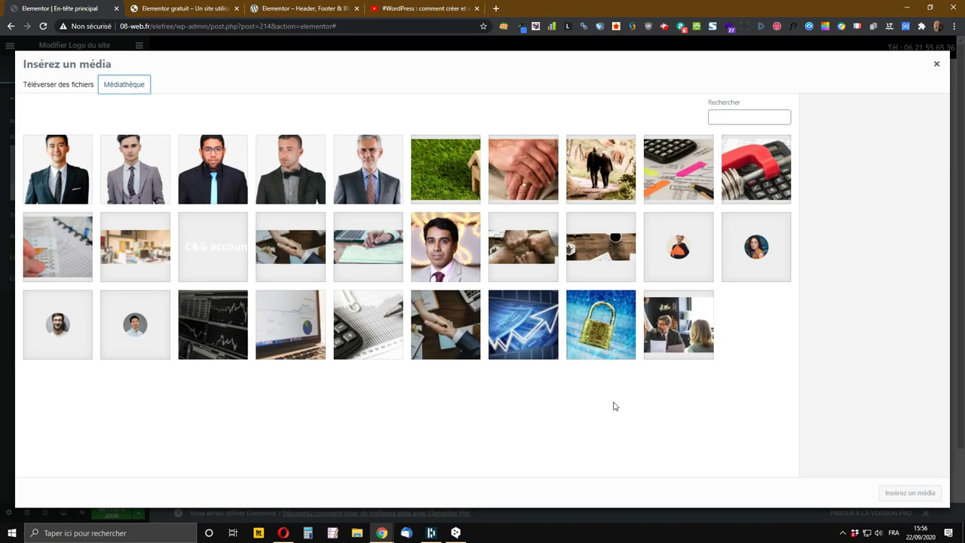
click(213, 249)
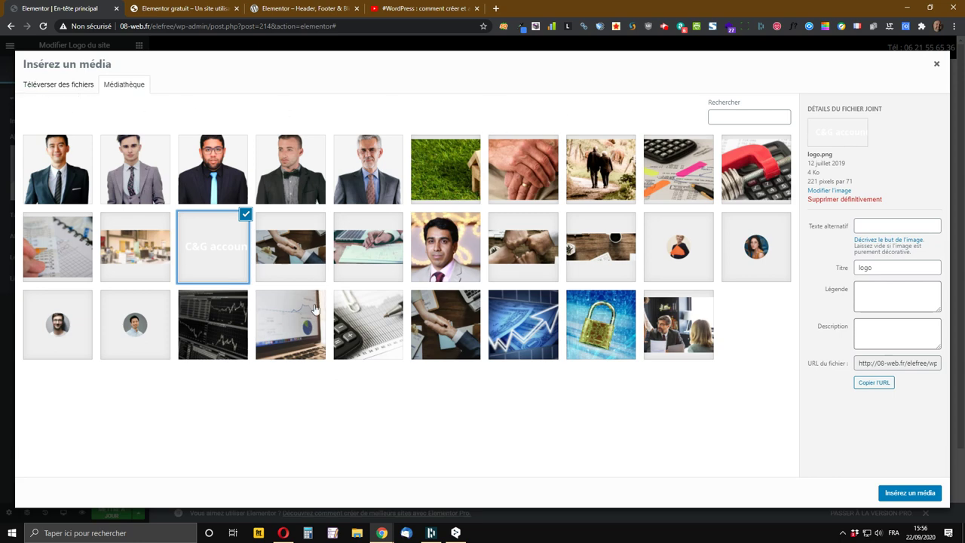
click(916, 495)
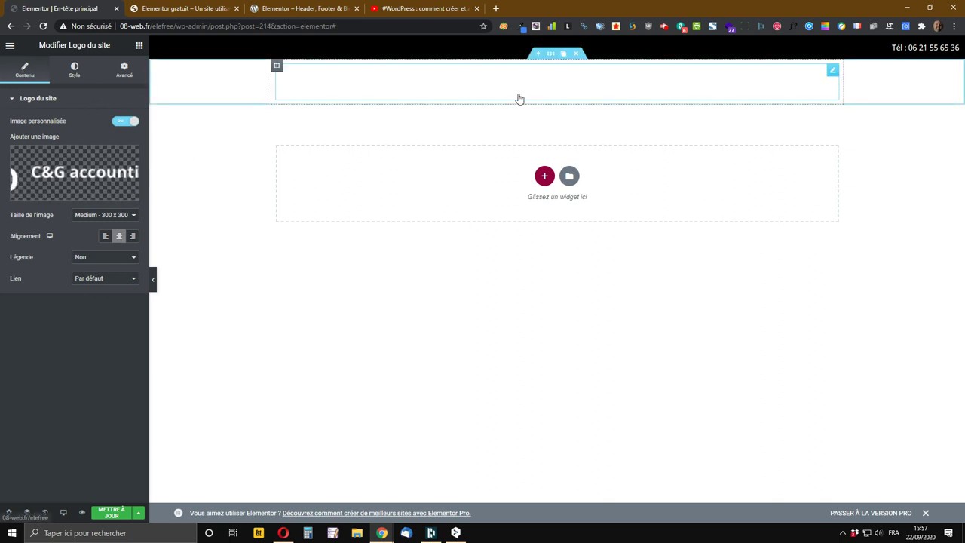
Give the logo section a classic background in the light blue global color
right_click(553, 55)
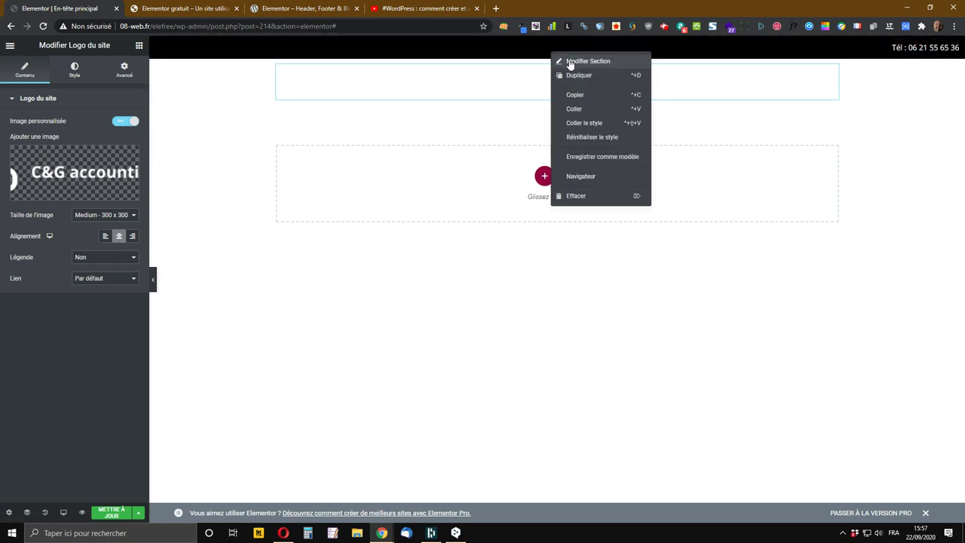
click(587, 61)
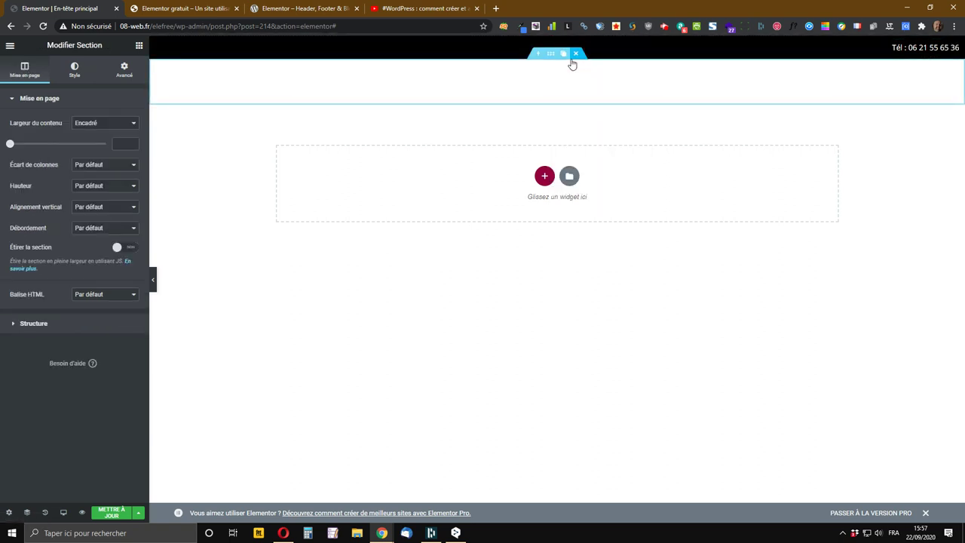
click(75, 70)
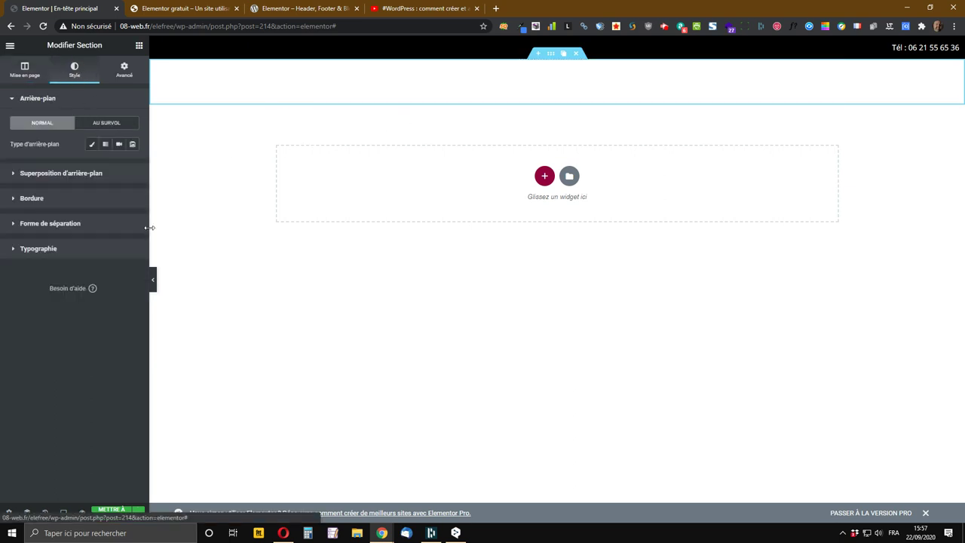
click(92, 149)
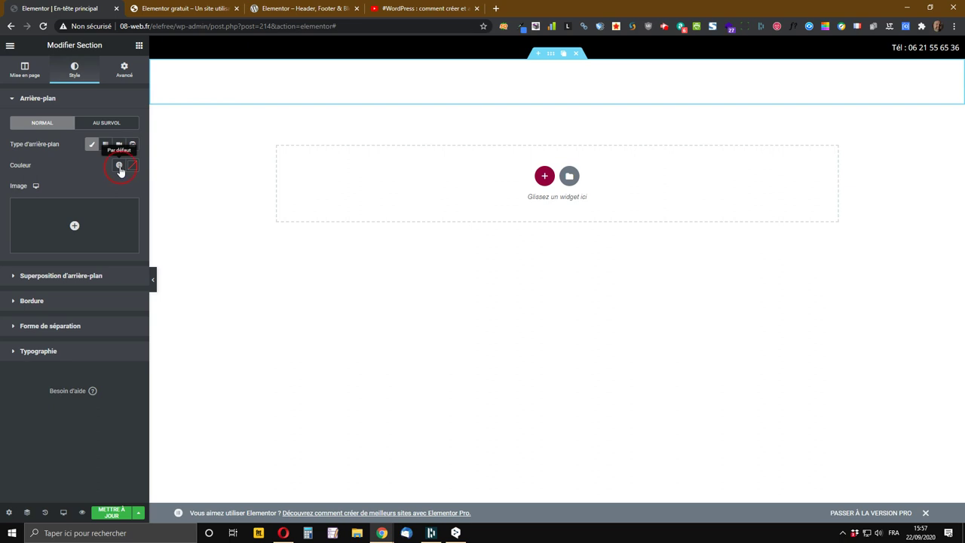
click(118, 166)
click(36, 210)
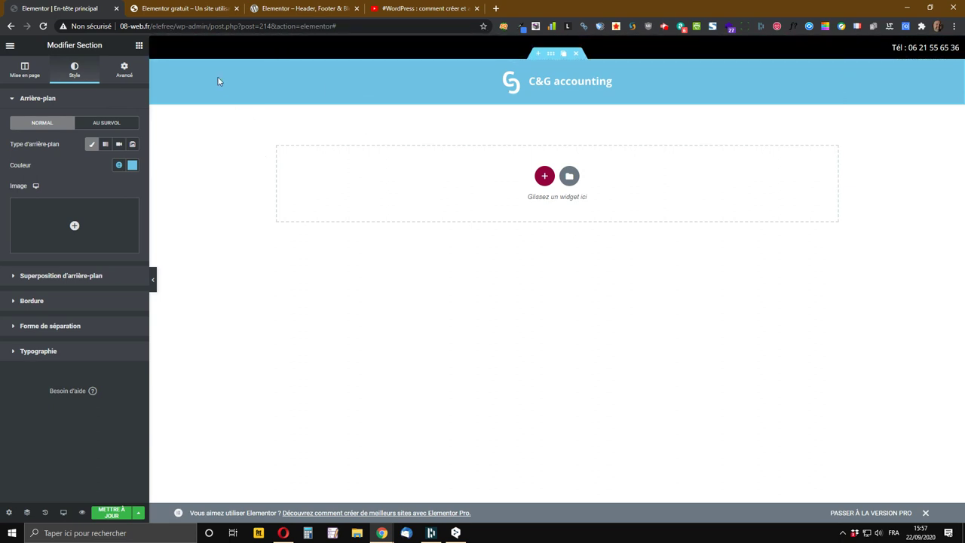
Save the header, reload the live home page, and check the logo section and its logo link
click(115, 517)
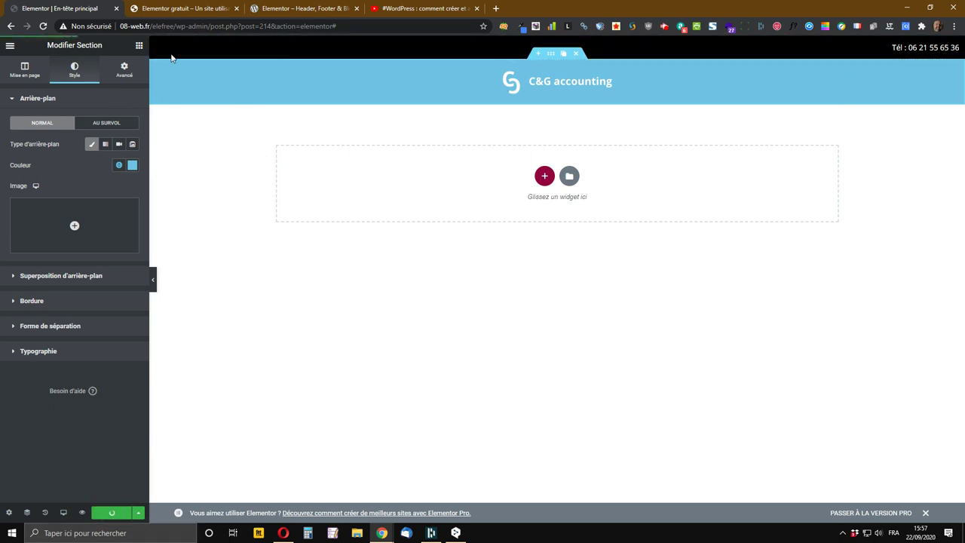
click(188, 8)
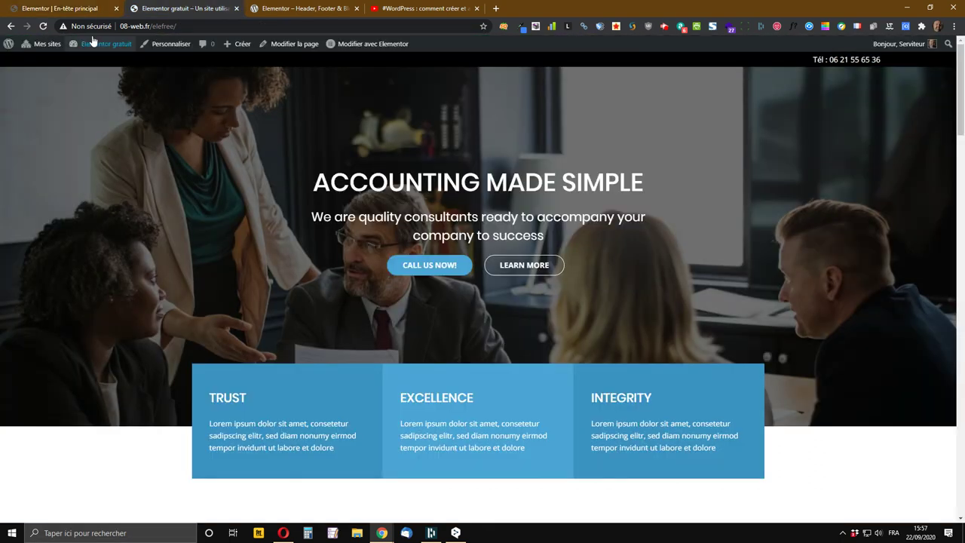
click(43, 26)
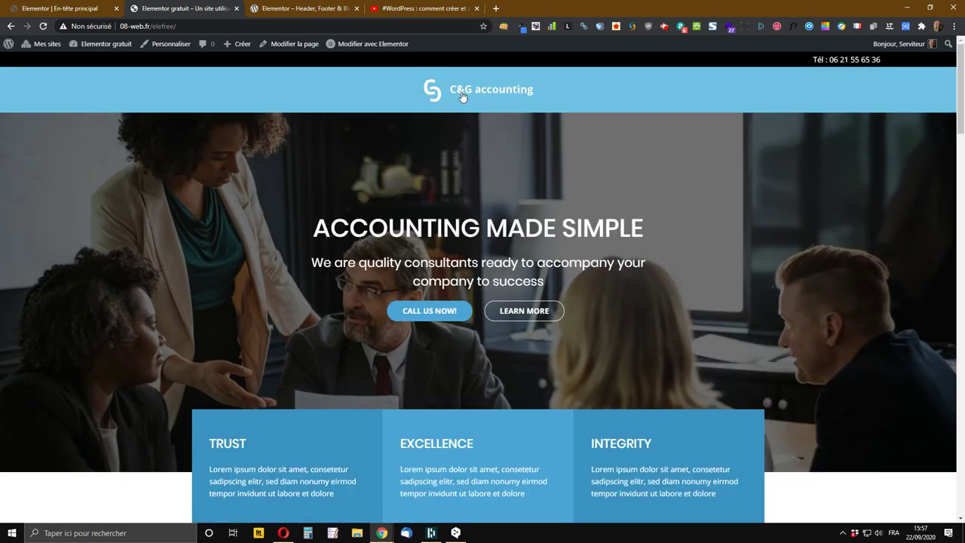
click(481, 89)
scroll(516, 119, down, 2)
scroll(513, 113, up, 2)
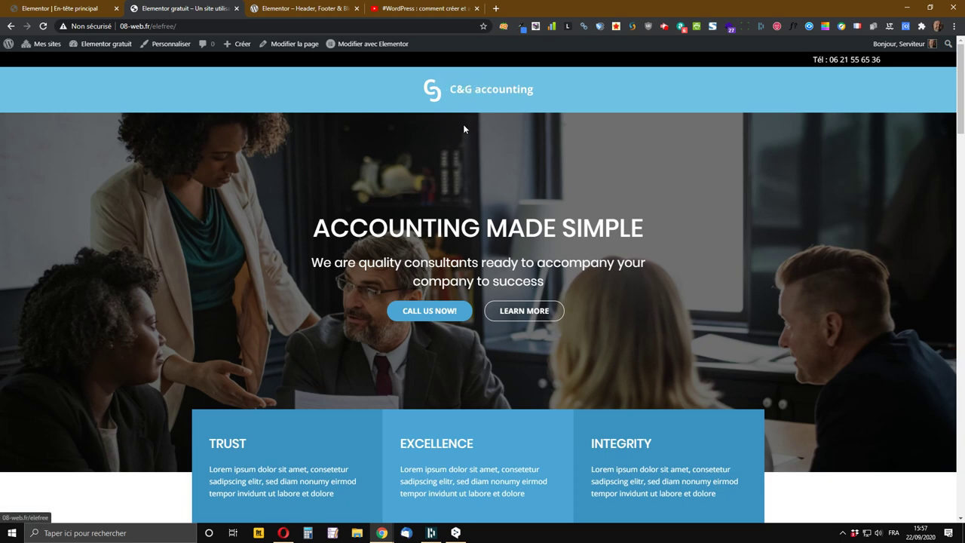
Return to the header template and add a single-column section below the blue logo section
click(83, 9)
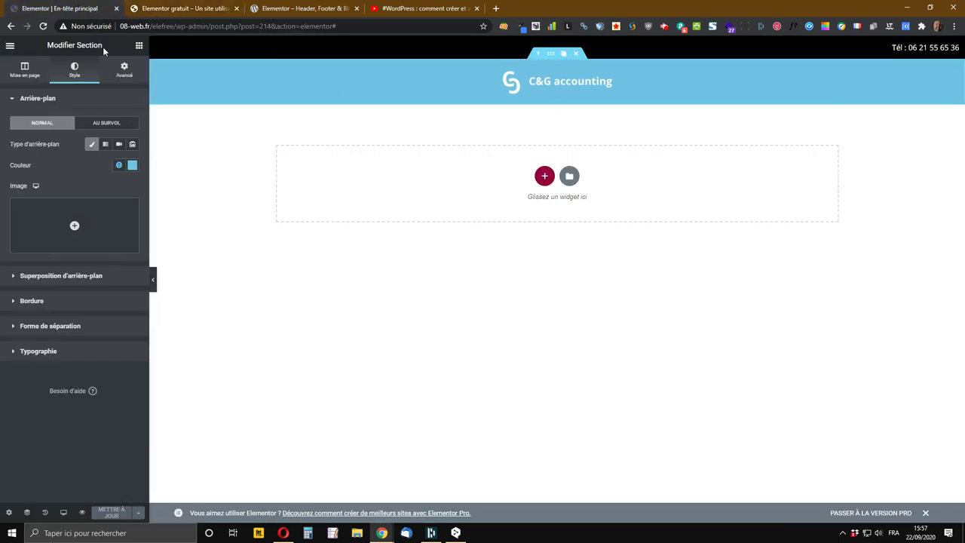
click(140, 47)
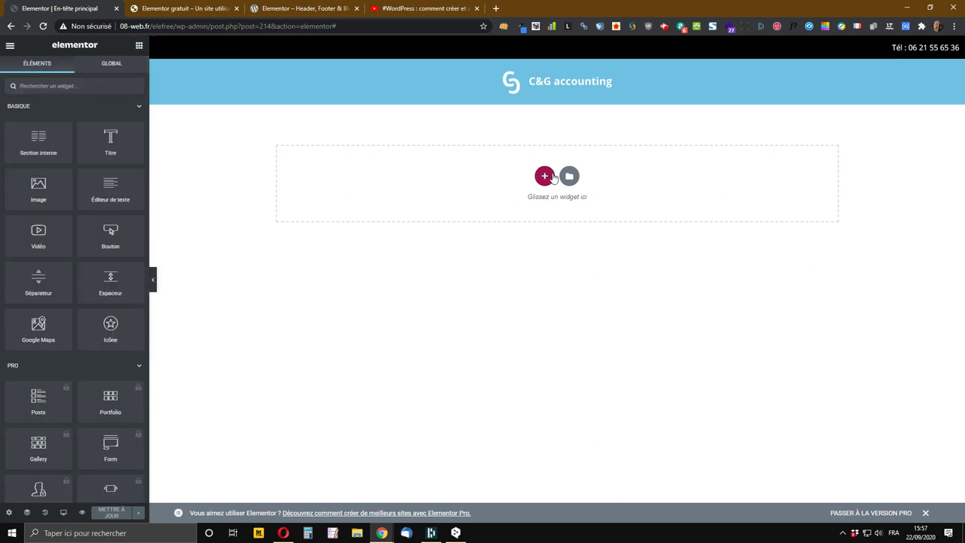
click(544, 176)
click(418, 208)
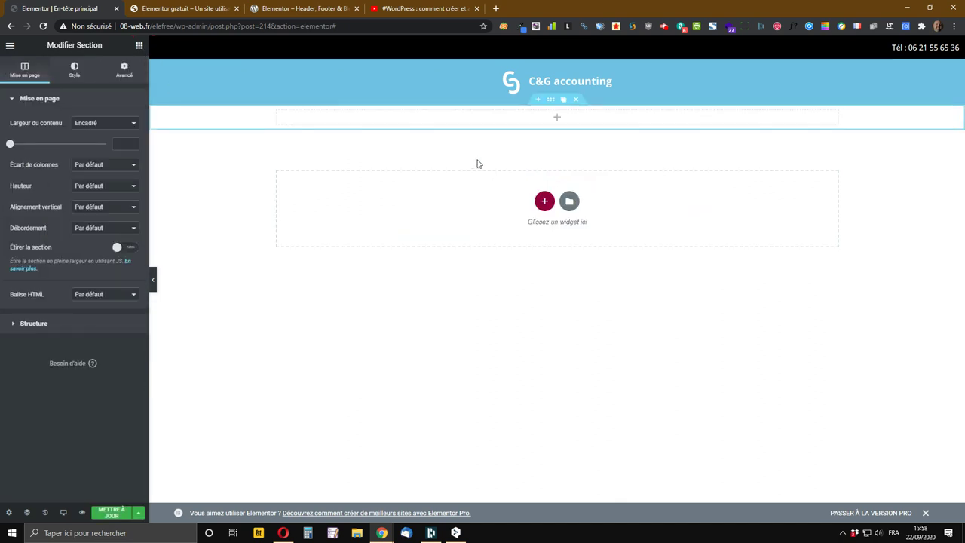
Set the new section's "Alignement vertical" to "Milieu"
right_click(553, 101)
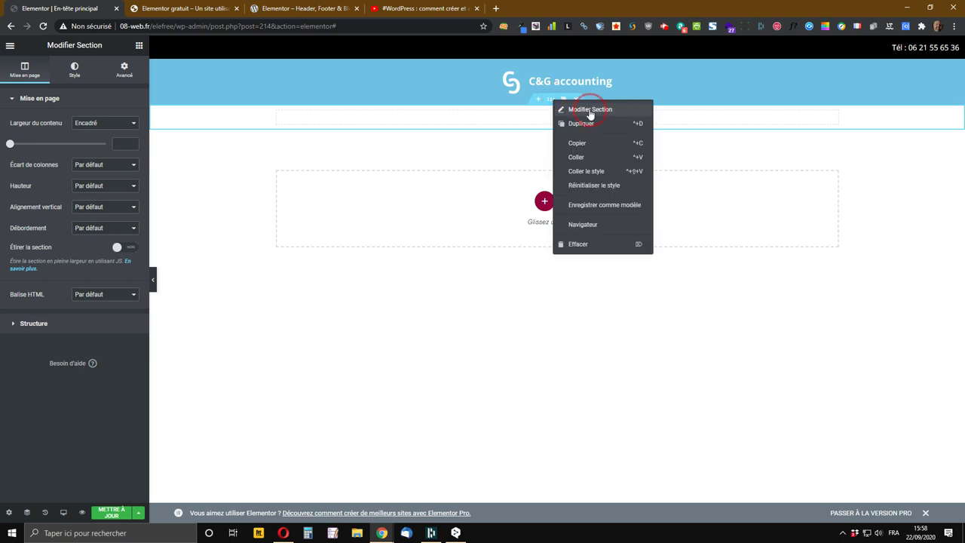
click(588, 110)
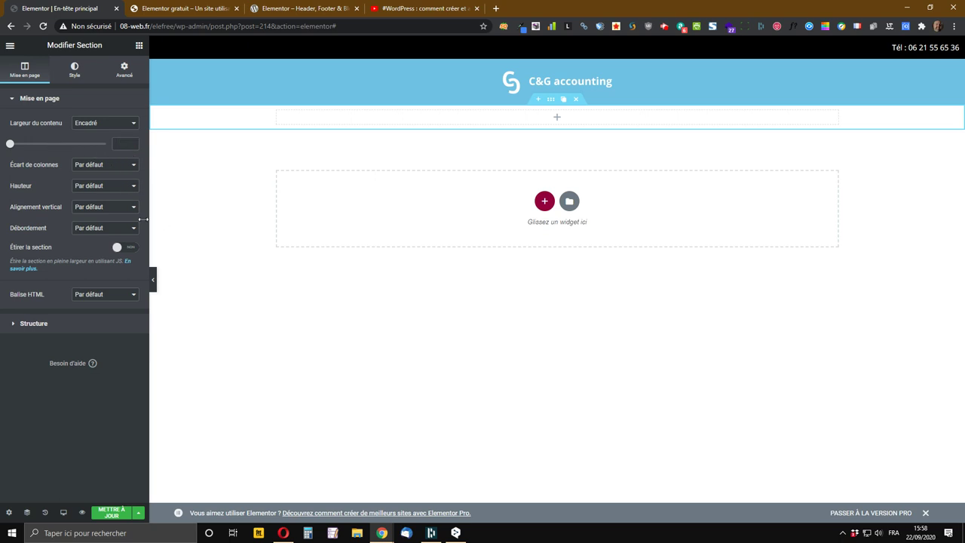
click(90, 208)
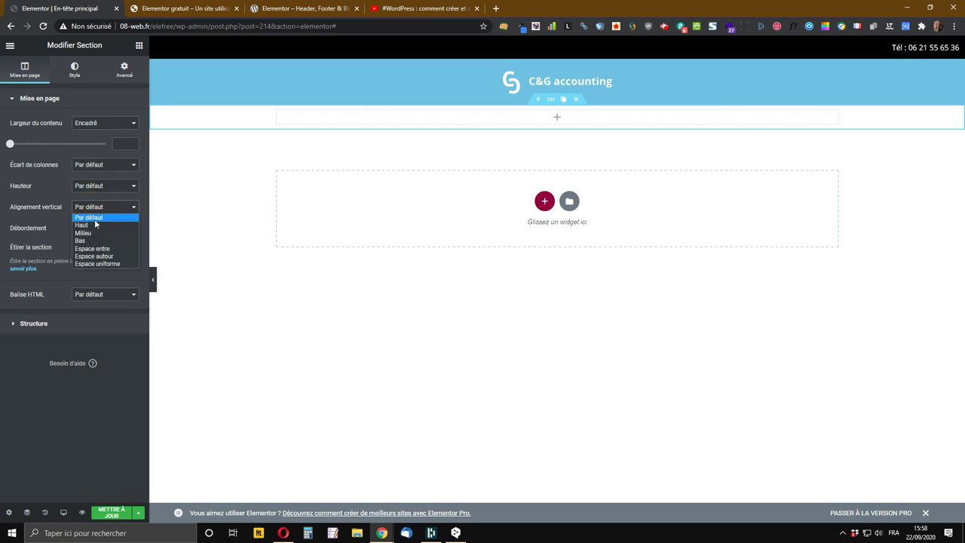
click(97, 234)
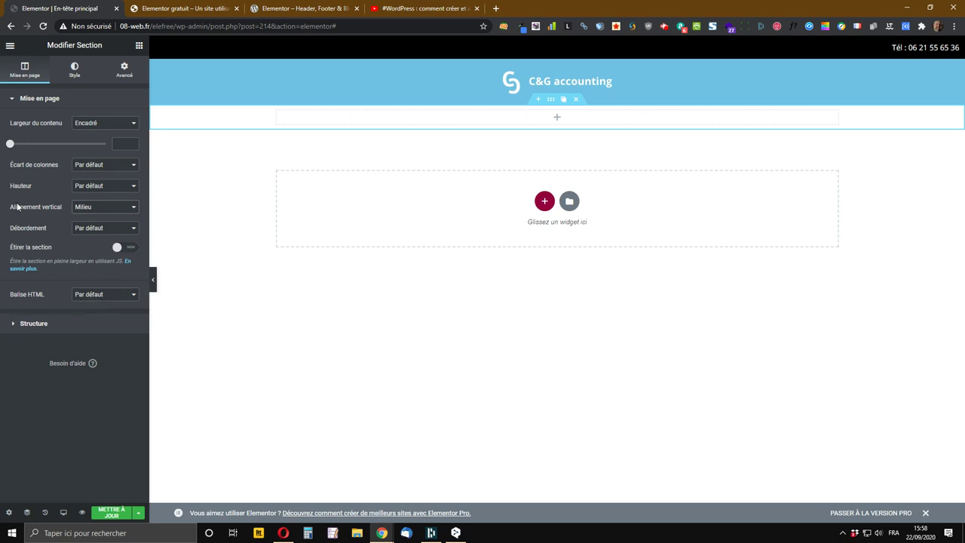
Give the section below the logo a classic background in the black global color
click(74, 69)
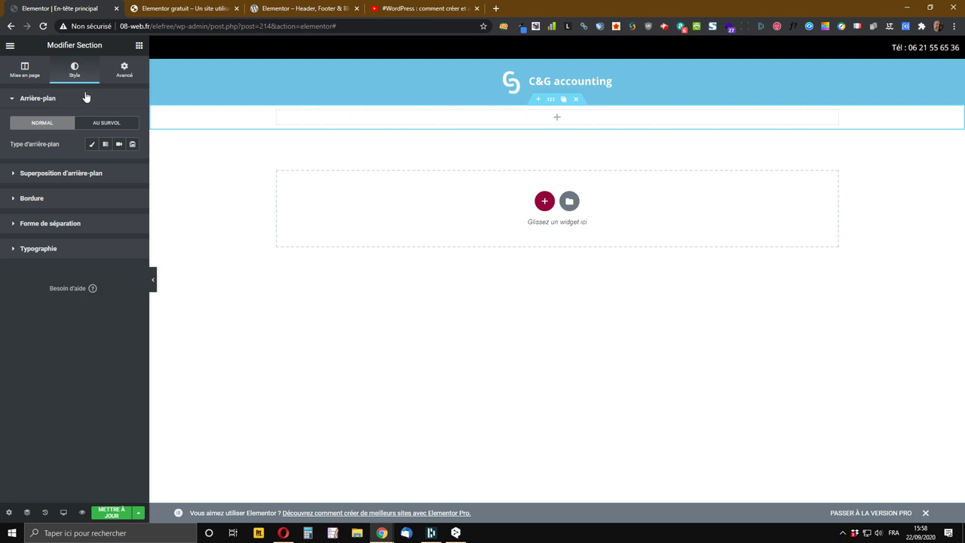
click(92, 144)
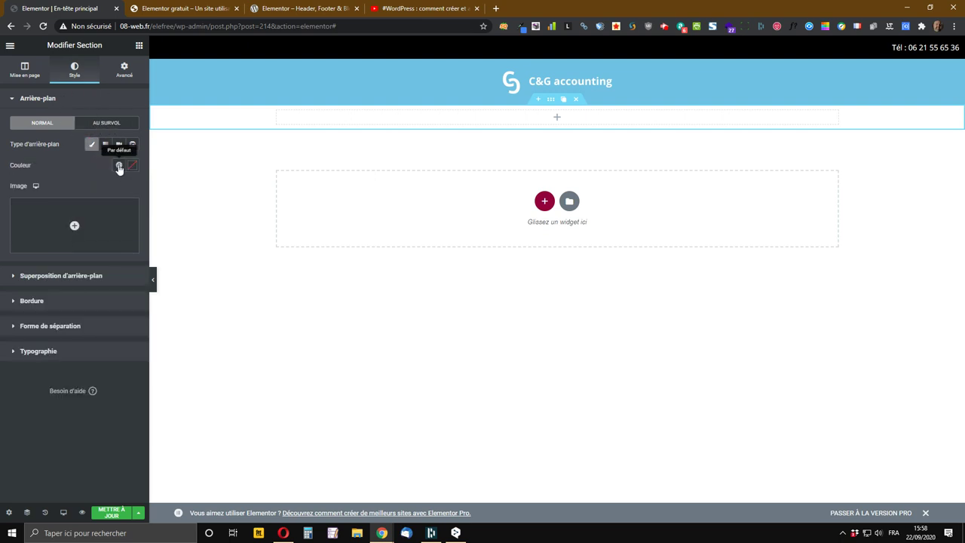
click(118, 168)
click(42, 323)
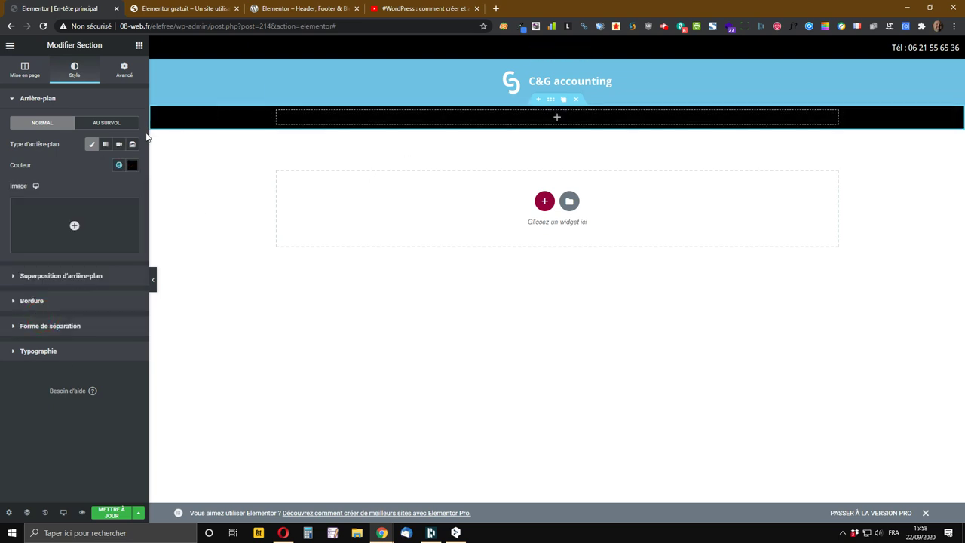
Search the widgets for "navi" and place the HFB "Menu de navigation" widget in the black section below the logo
click(140, 46)
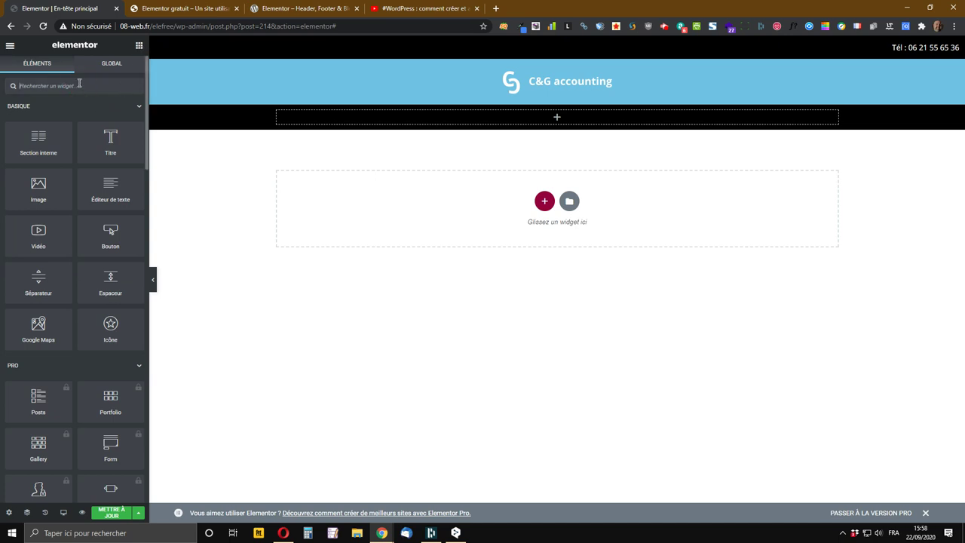
text(navi)
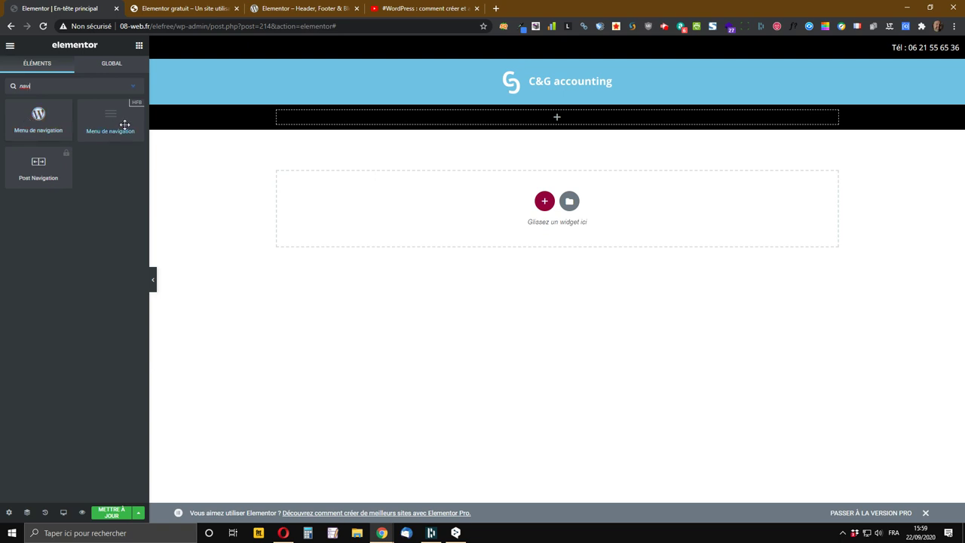
drag(108, 118, 575, 126)
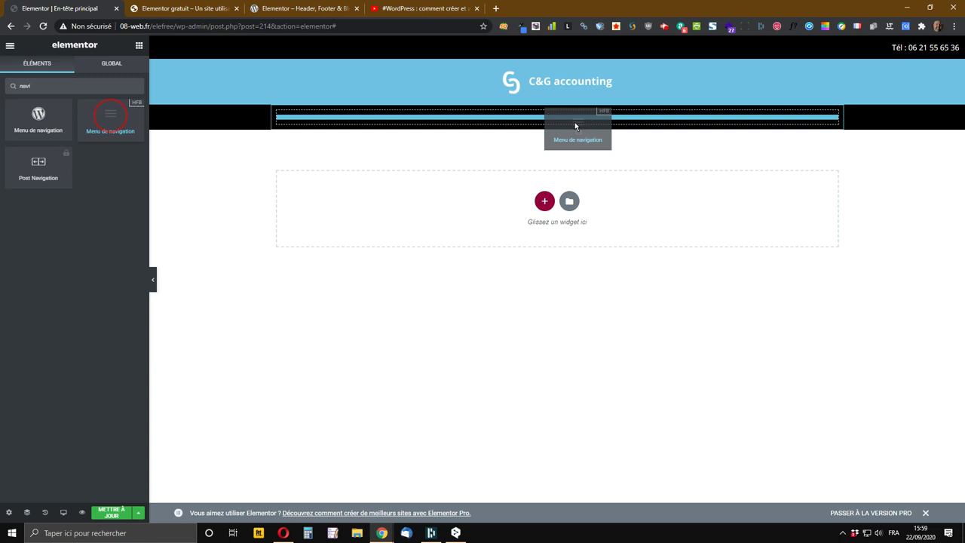
drag(575, 124, 575, 124)
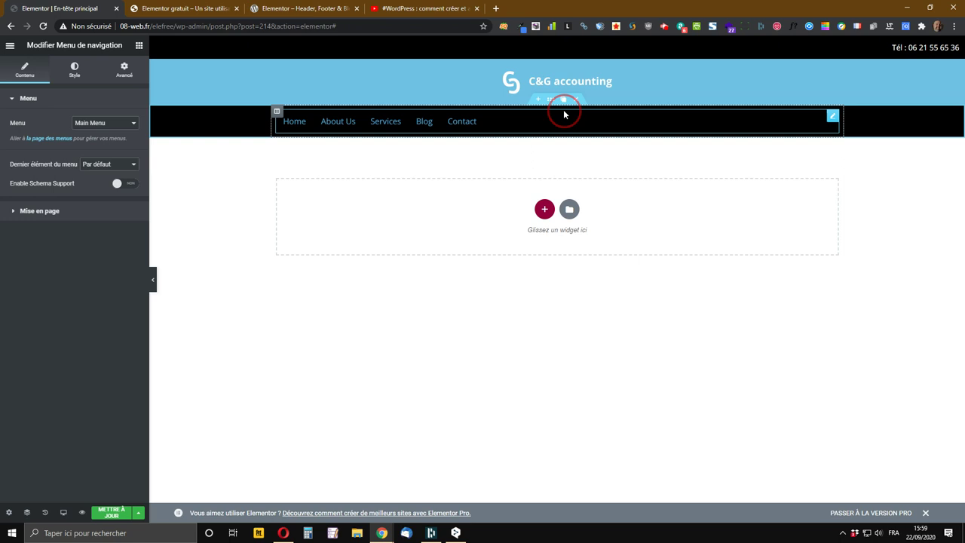
Keep "Main Menu" as the navigation widget's menu and set "Dernier élément du menu" to "Bouton"
click(111, 126)
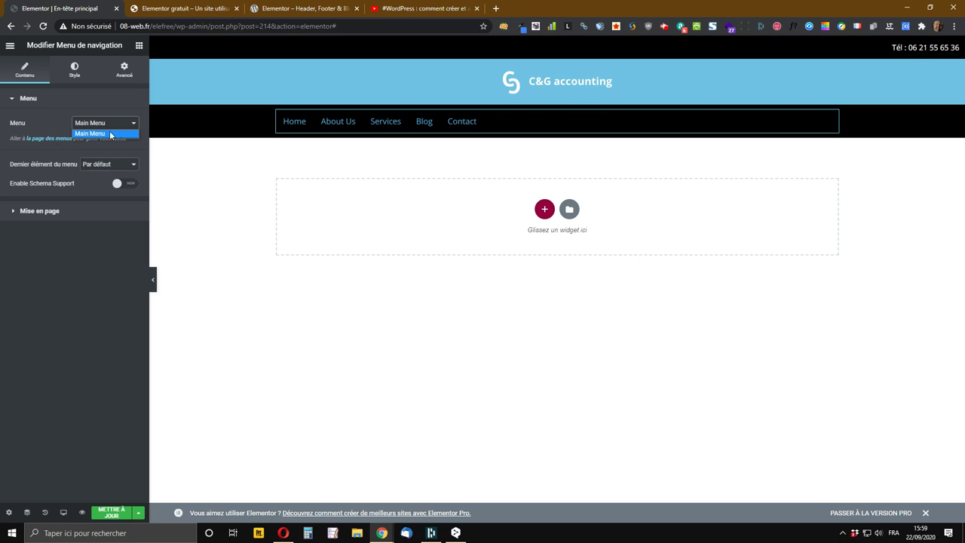
click(49, 111)
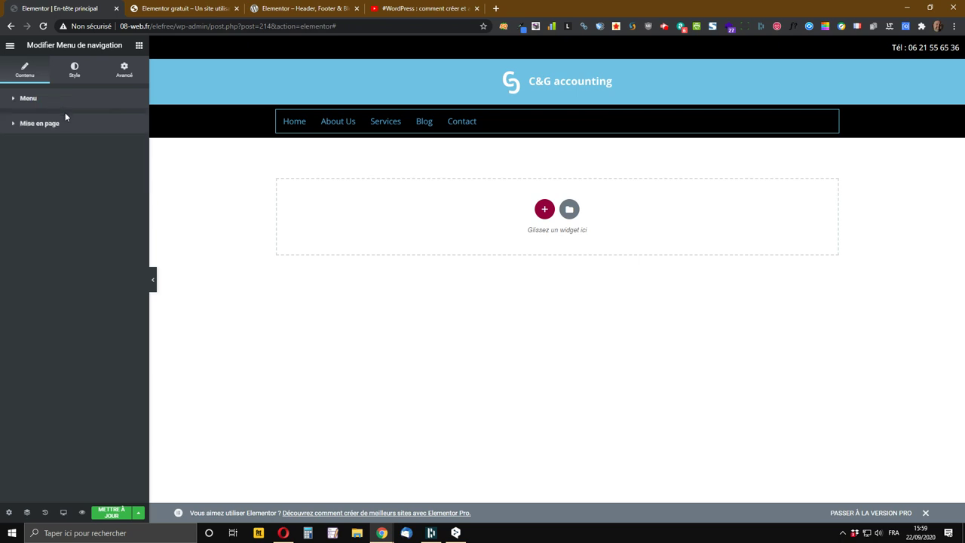
click(29, 102)
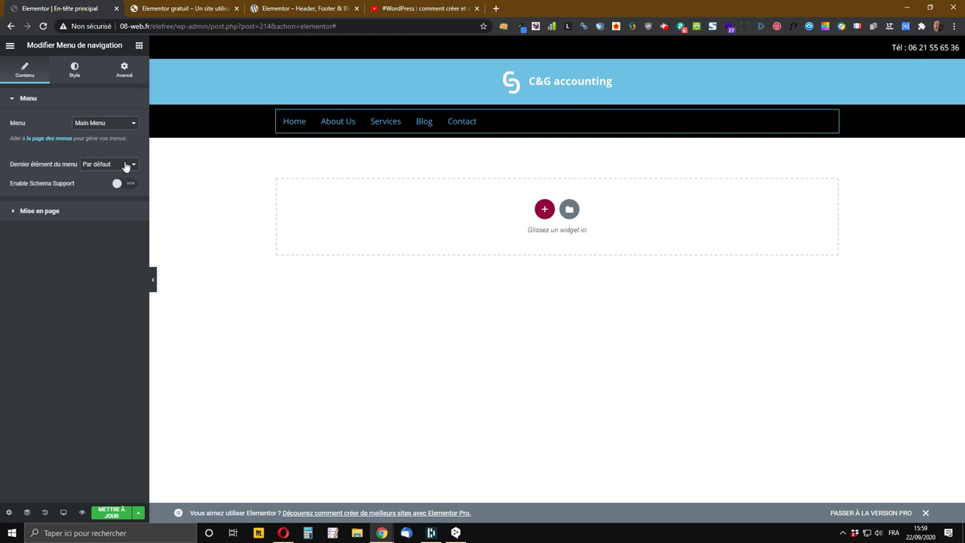
click(206, 7)
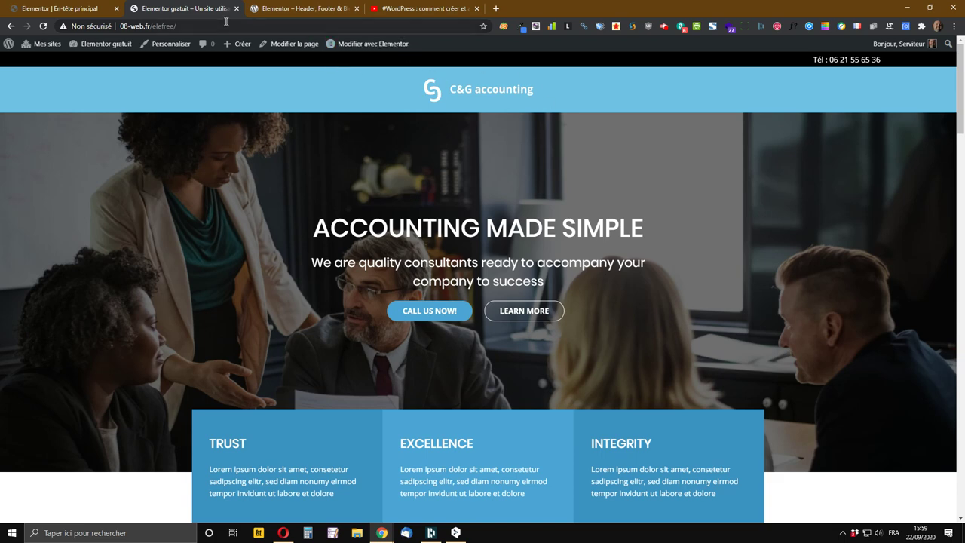
click(68, 7)
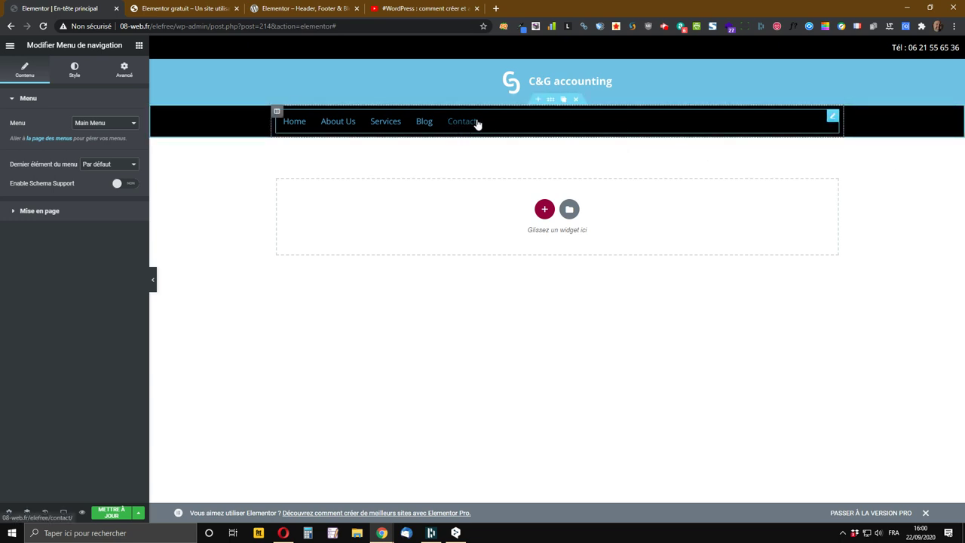
click(120, 163)
click(107, 183)
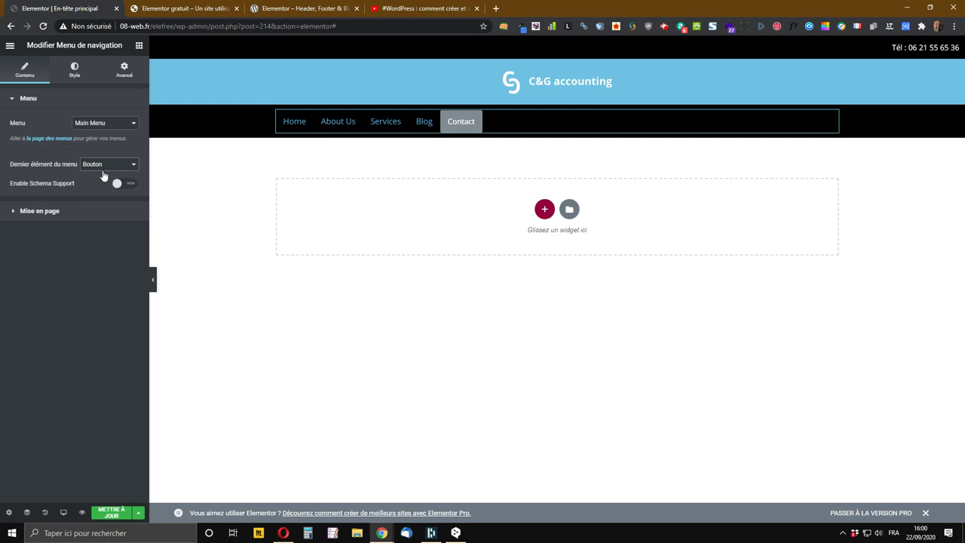
Examine the navigation menu's "Mise en page" settings and view the YouTube tutorial page about the Hello theme's sidebar
click(54, 215)
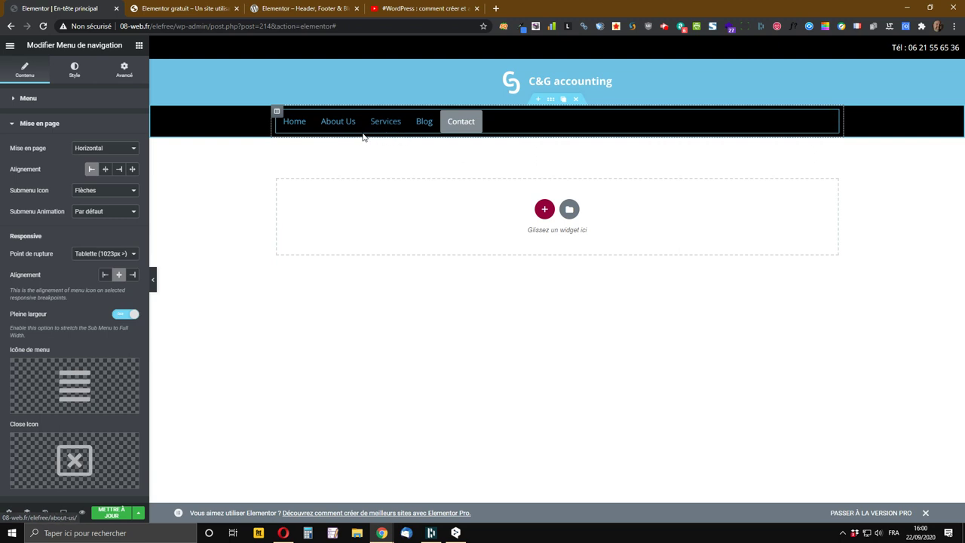
click(390, 8)
scroll(313, 167, up, 2)
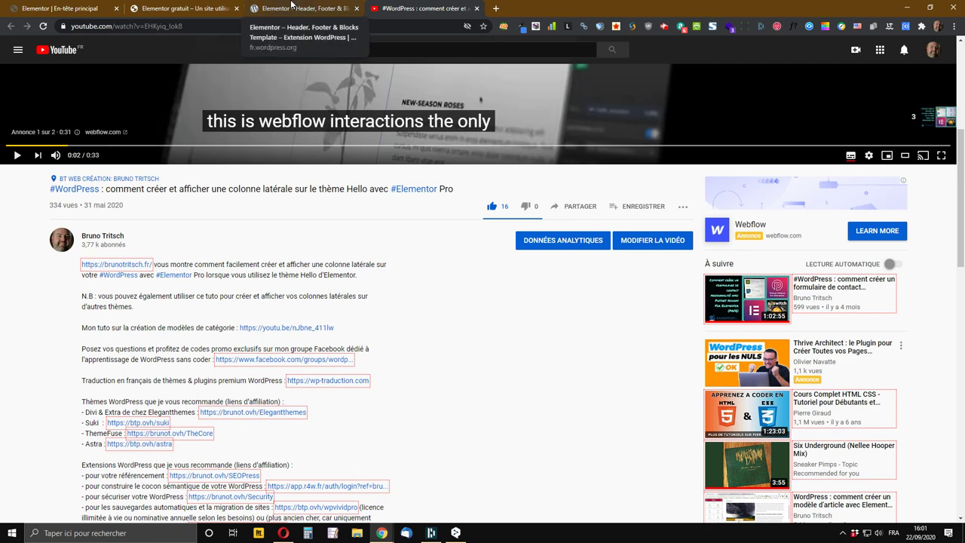
click(70, 5)
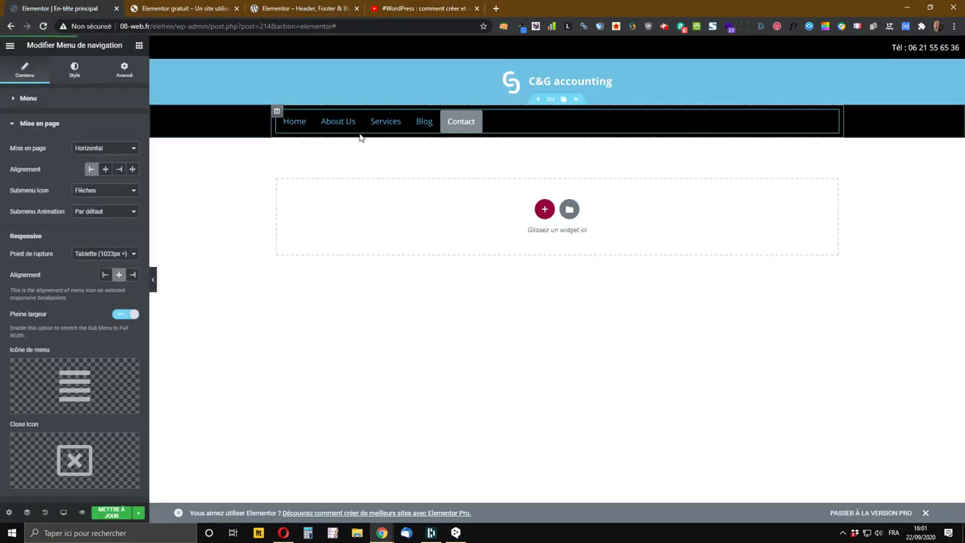
mouse_move(81, 408)
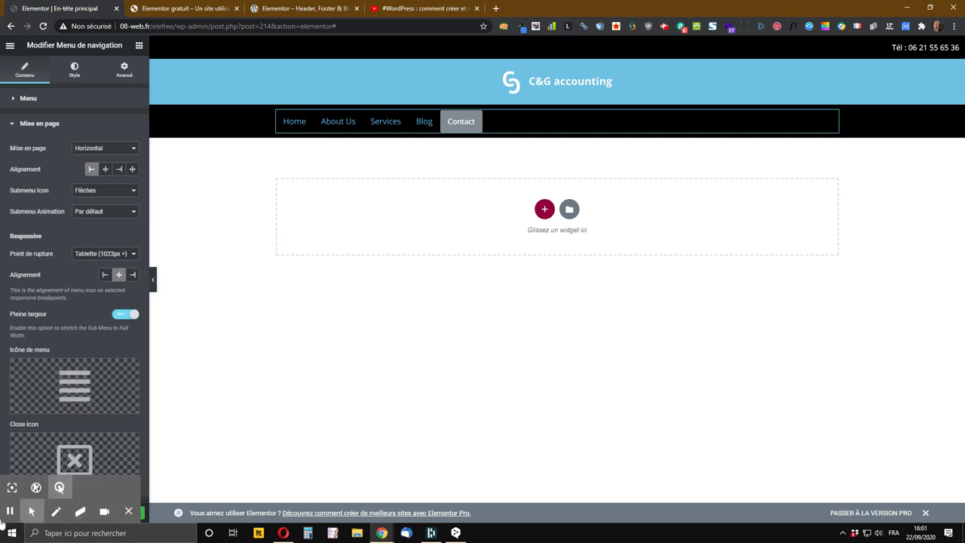
click(10, 511)
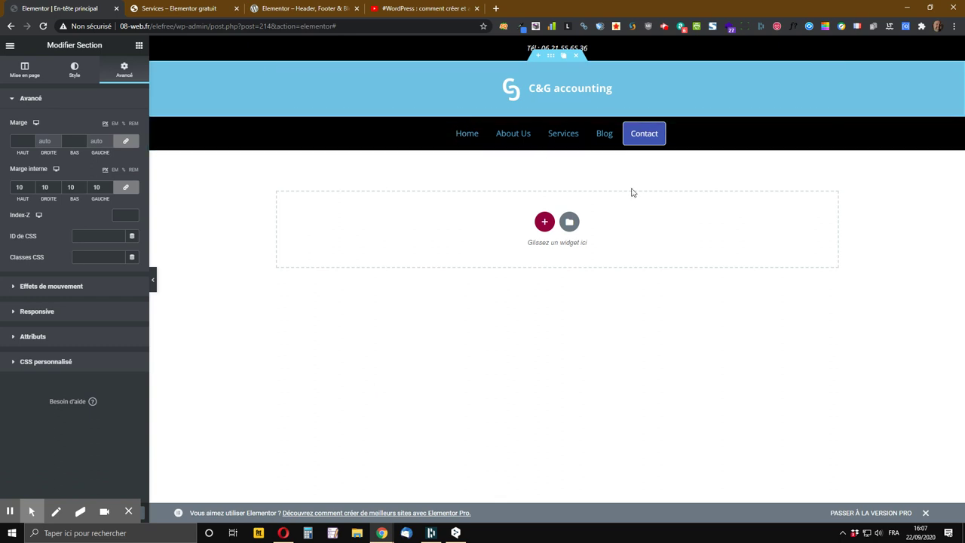
Reload the live Services page and check the finished header with its centered navigation menu
click(175, 11)
click(43, 26)
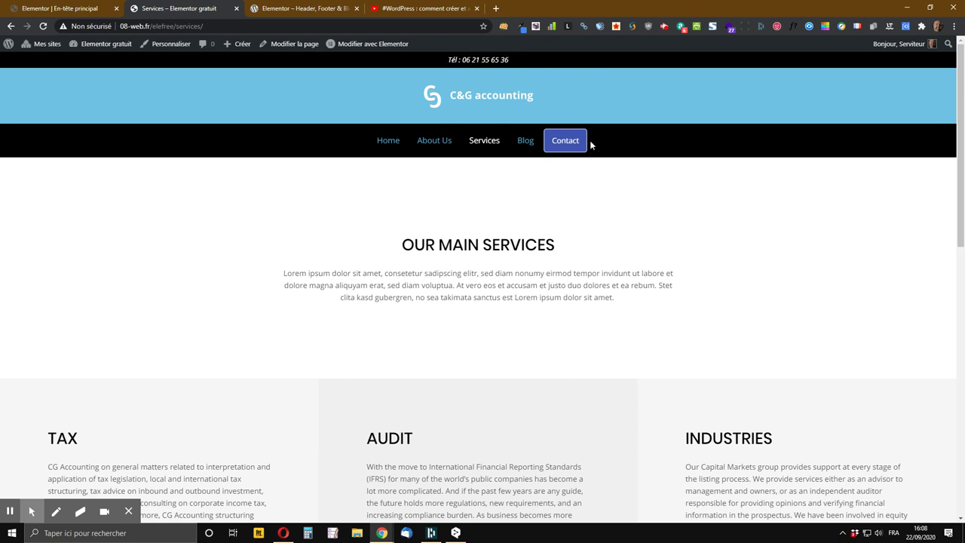
Browse the live Services, About Us and Blog pages and check the header at the head of each page
scroll(506, 129, down, 5)
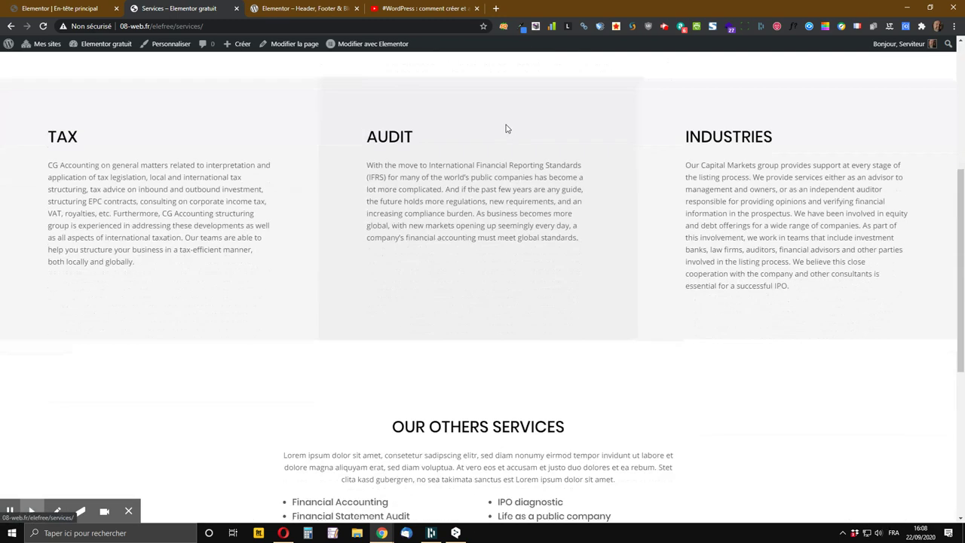
scroll(486, 171, up, 5)
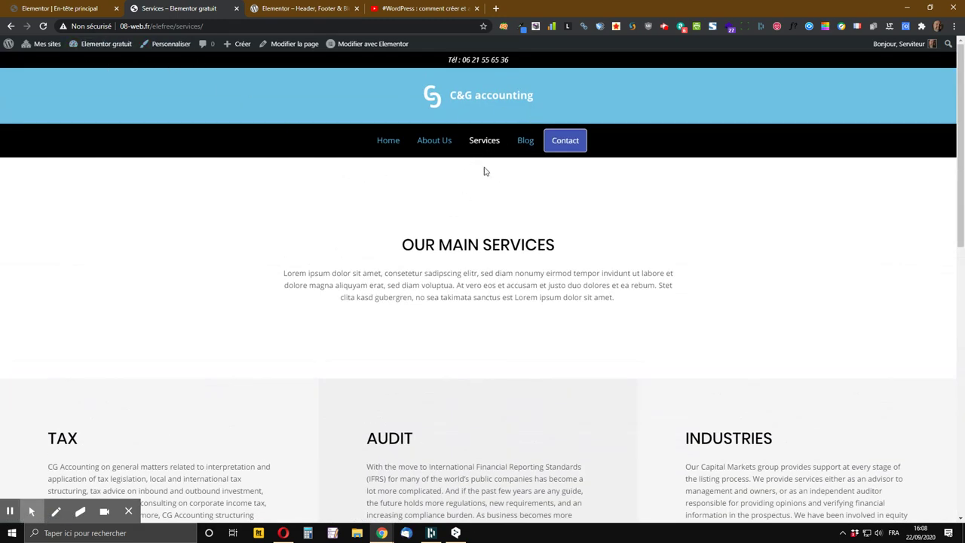
click(434, 141)
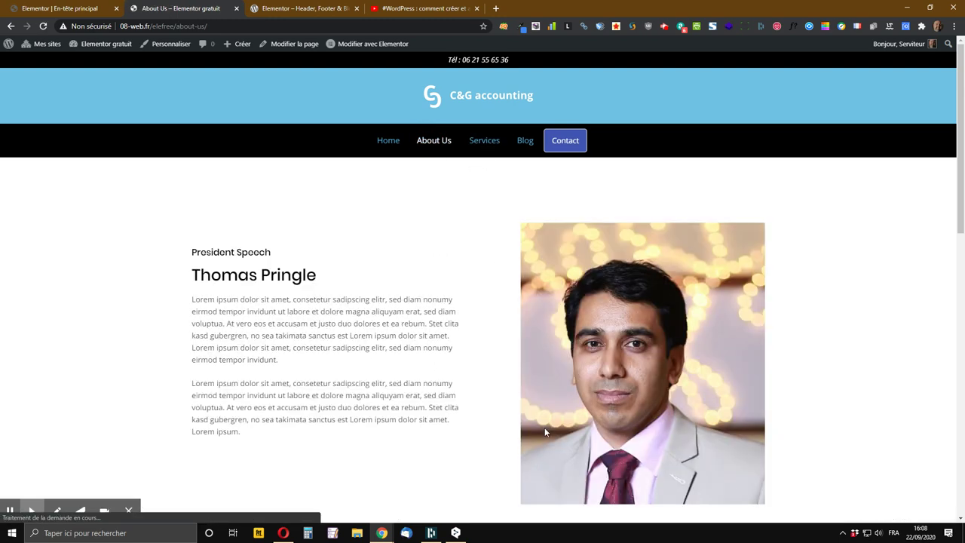
scroll(696, 197, down, 2)
scroll(695, 197, up, 2)
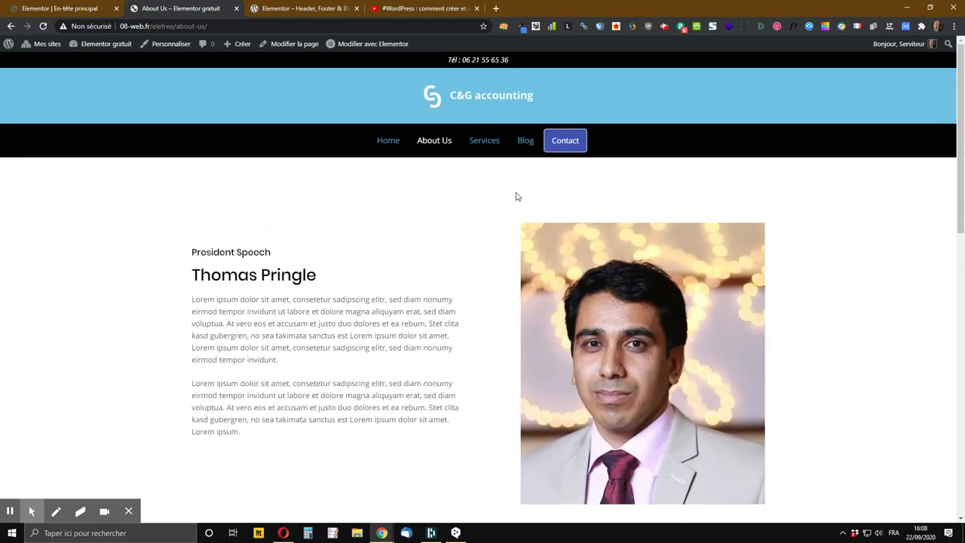
click(527, 142)
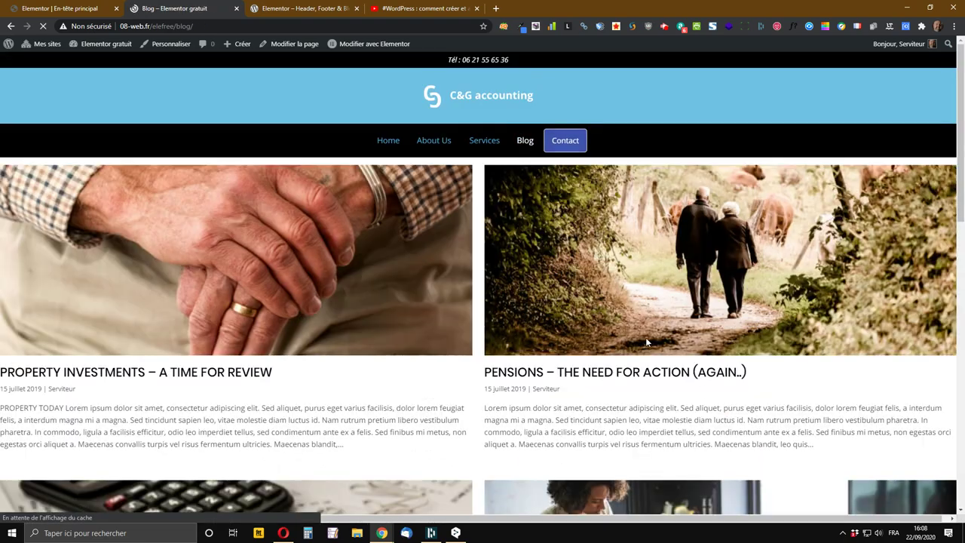
scroll(483, 362, down, 3)
scroll(479, 367, up, 3)
scroll(480, 368, down, 3)
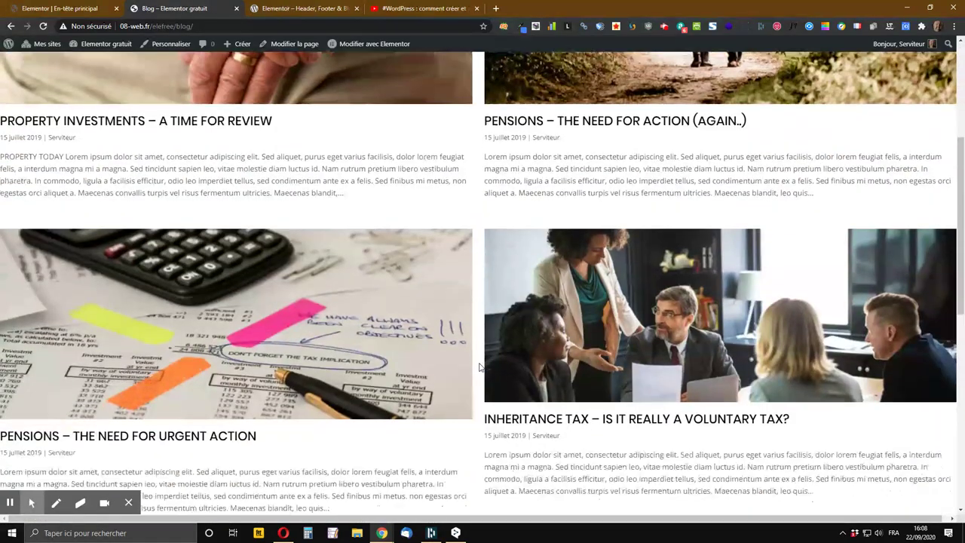
Open the author archive from a blog post's author link and check which header it uses
click(62, 140)
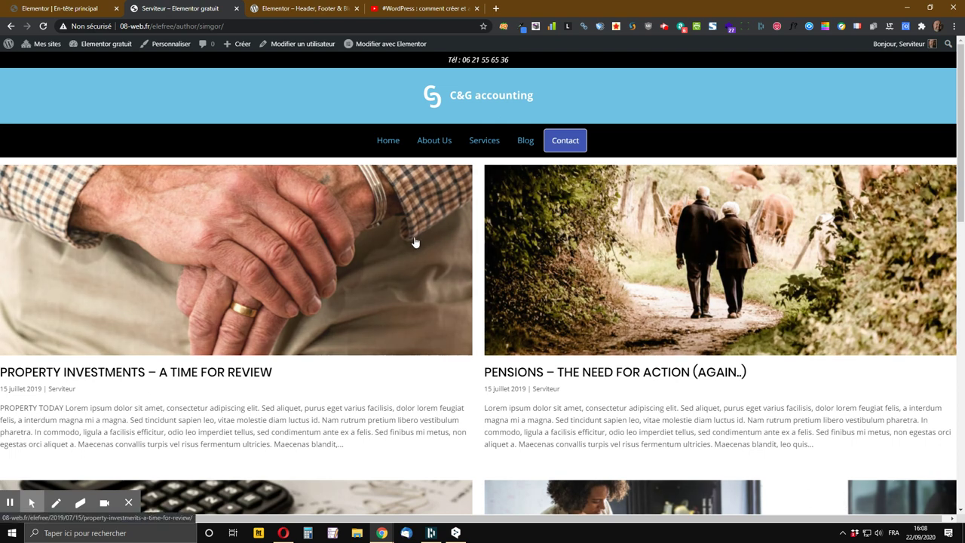
click(64, 391)
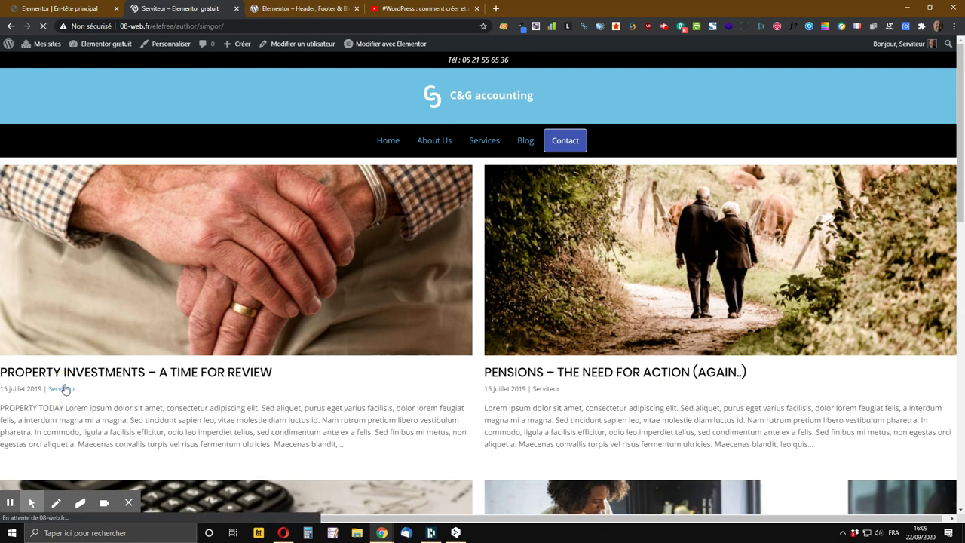
click(67, 389)
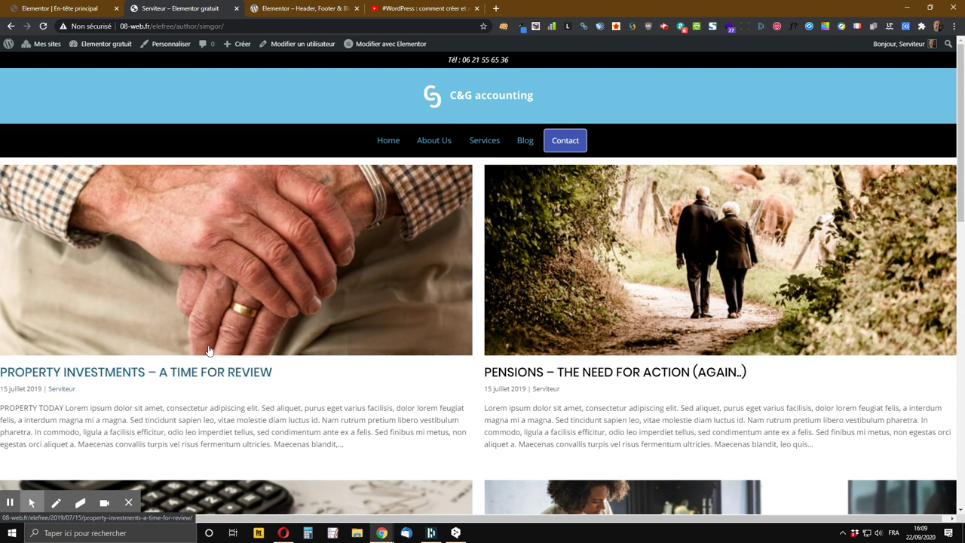
scroll(211, 349, down, 3)
scroll(209, 349, up, 3)
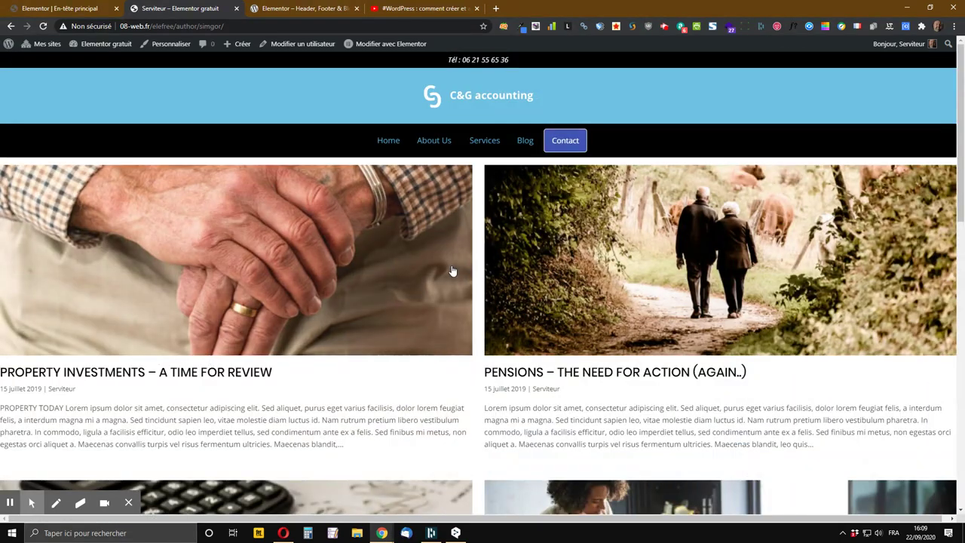
Open the site's dashboard in a new browser tab and go to the Header Footer & Blocks template list
click(55, 4)
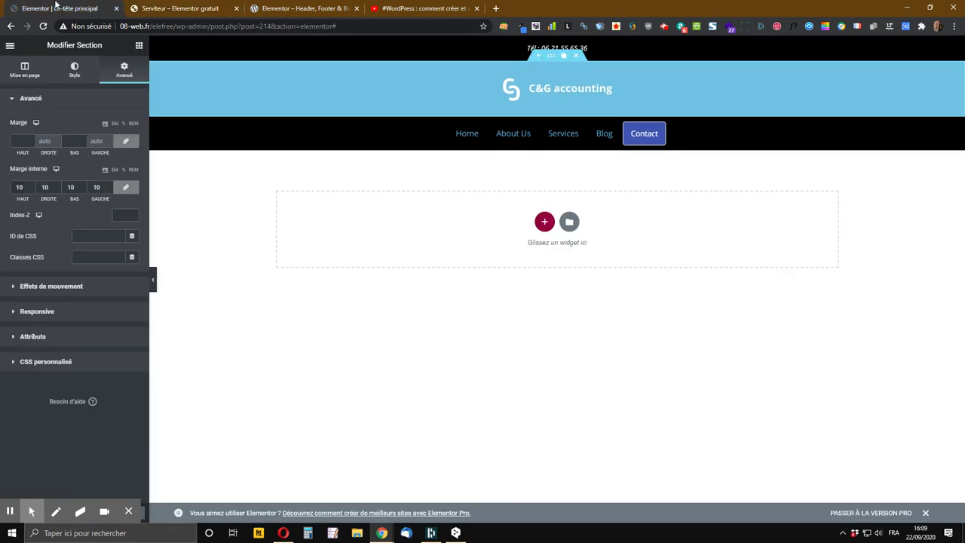
click(208, 8)
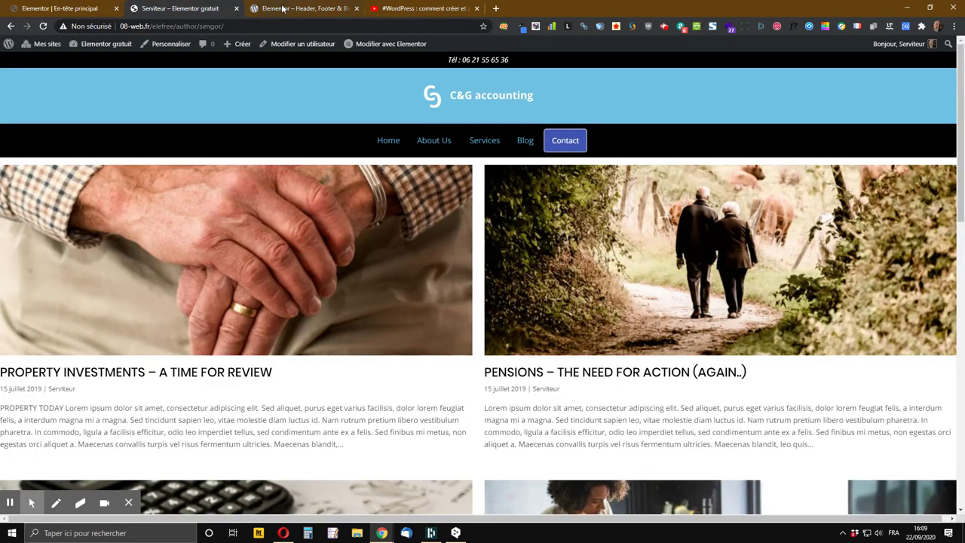
mouse_move(113, 46)
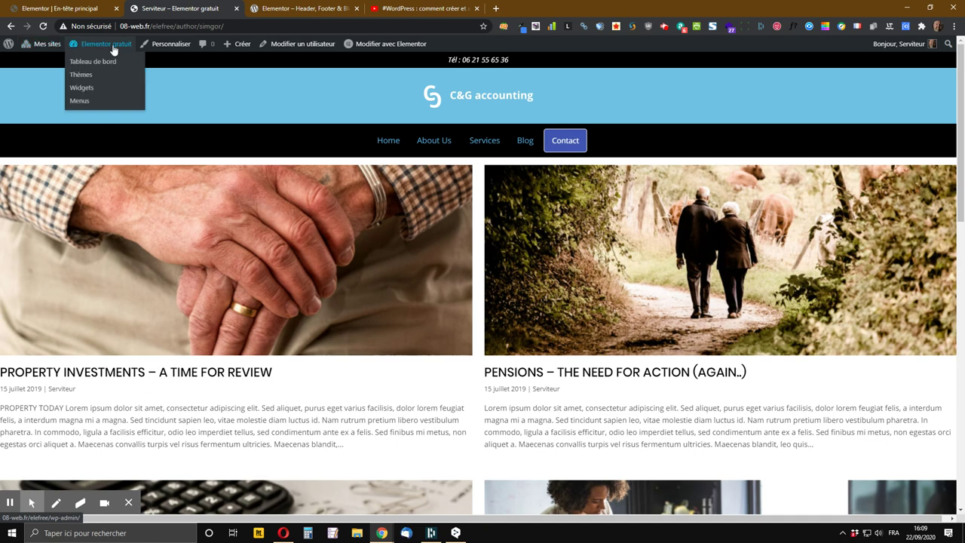
ctrl+click(105, 68)
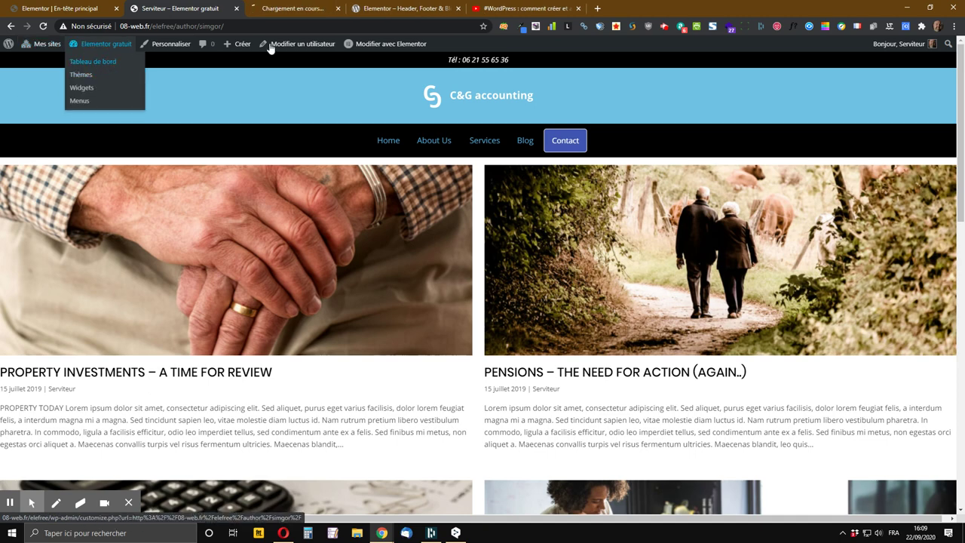
click(306, 8)
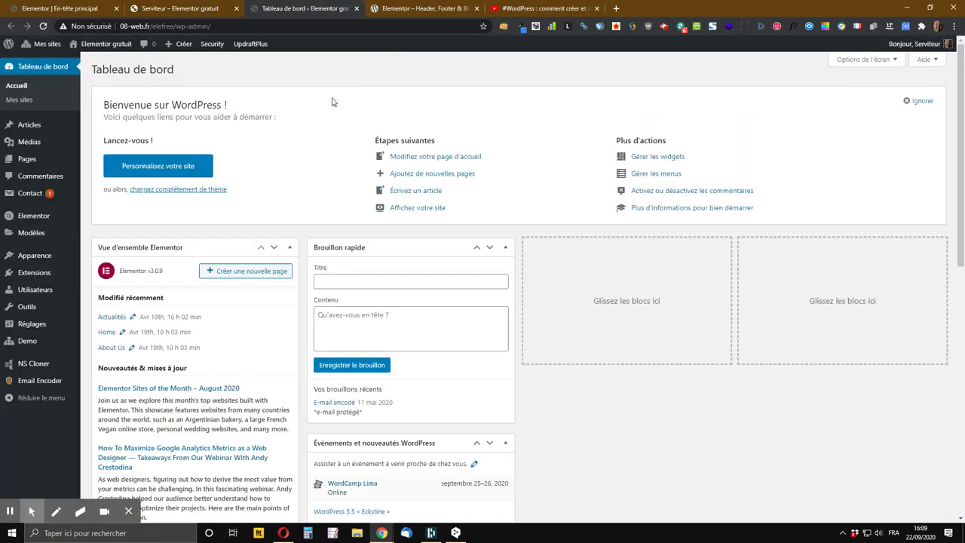
mouse_move(53, 264)
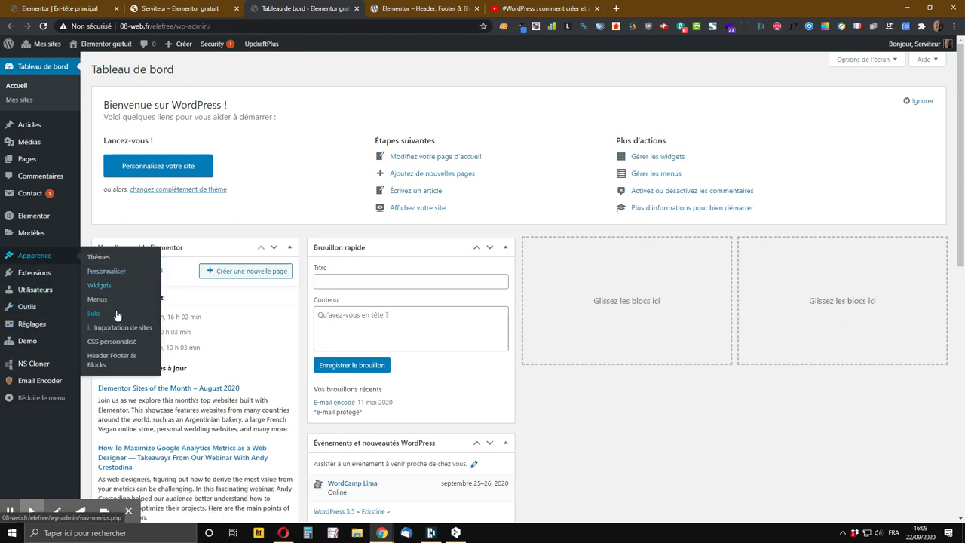
click(106, 362)
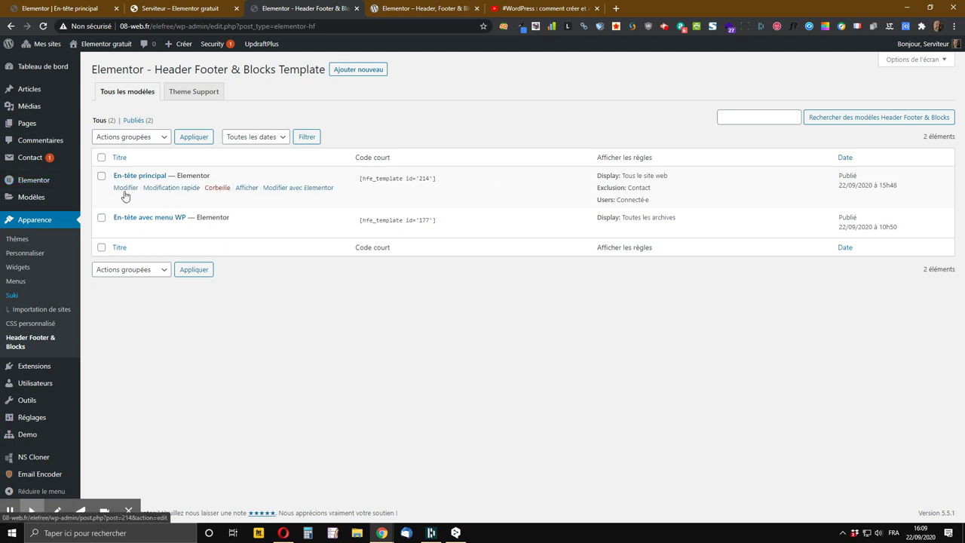
Open the "En-tête principal" template for editing in WordPress and bring up its display and exclusion rules
click(124, 189)
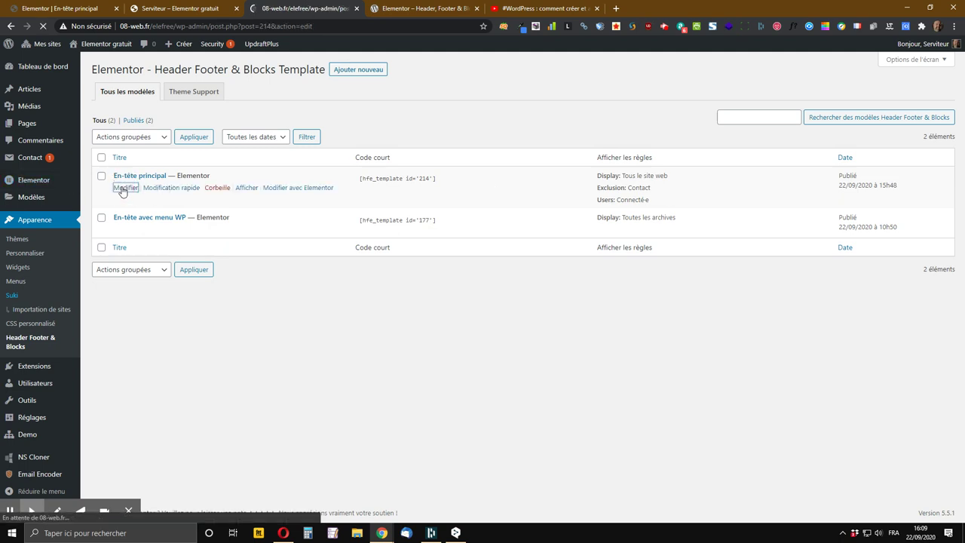
scroll(117, 193, down, 2)
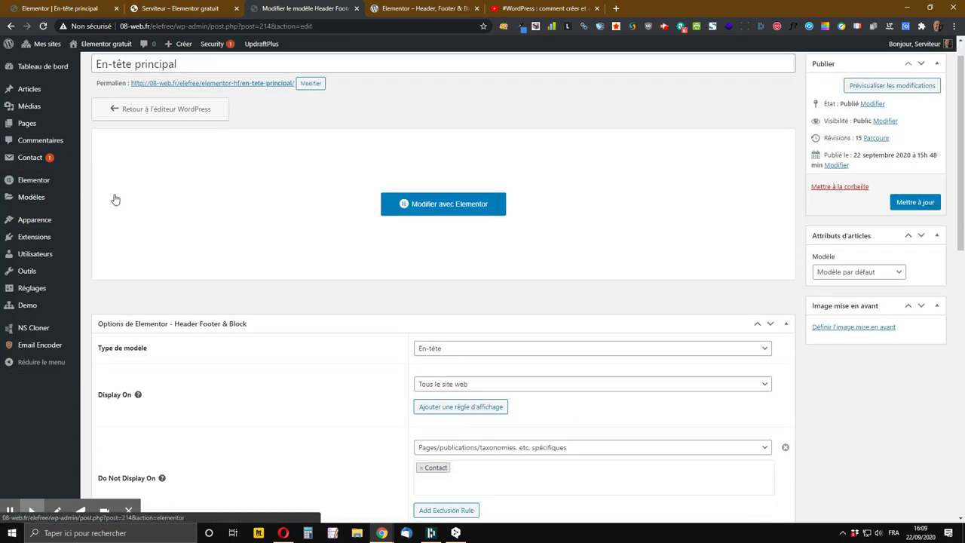
scroll(590, 273, down, 2)
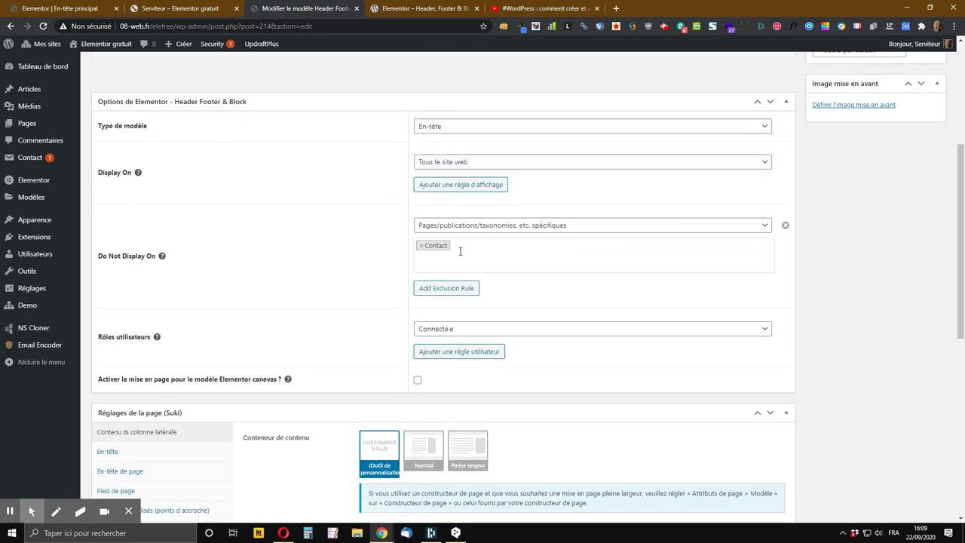
Open the live Contact page to check the header on this excluded page, and return to the Services page
click(400, 7)
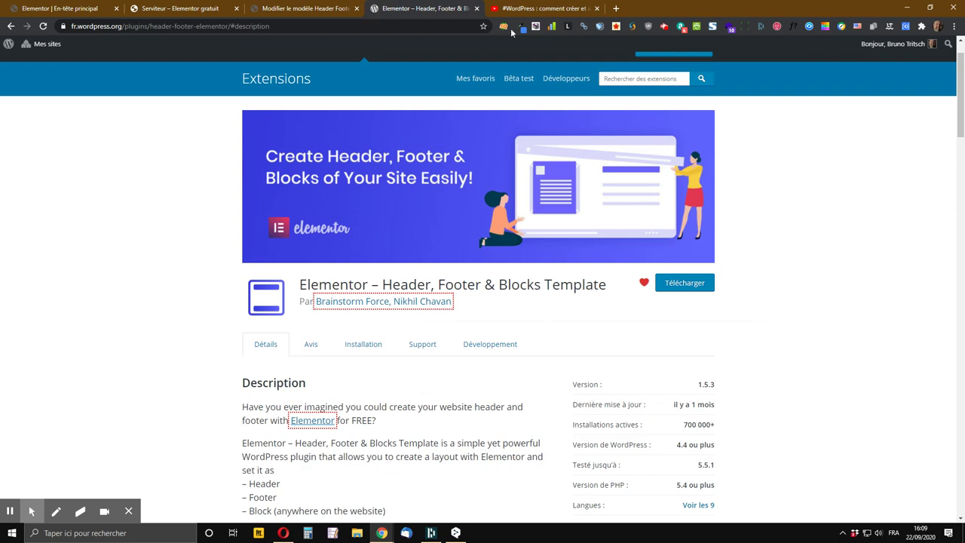
click(286, 8)
click(199, 7)
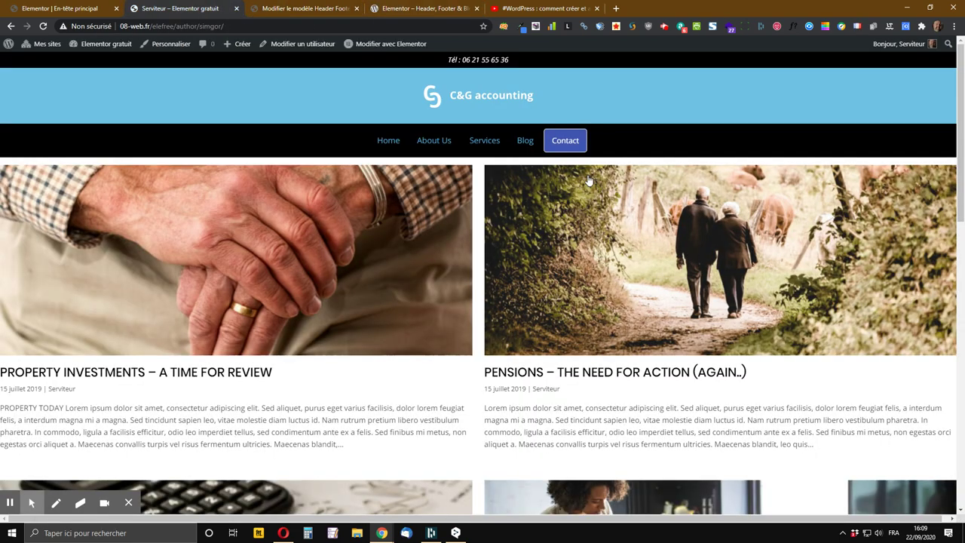
click(569, 148)
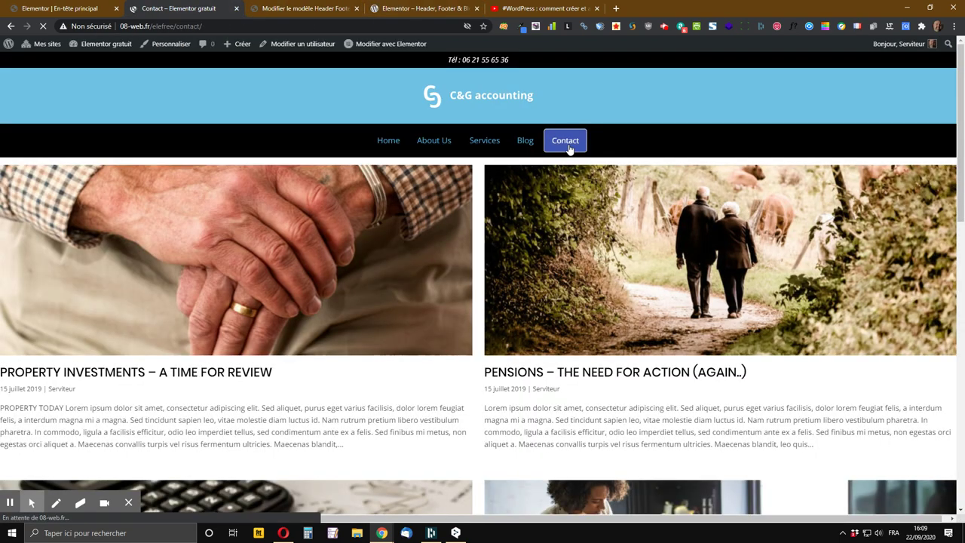
scroll(564, 162, down, 2)
scroll(563, 165, up, 2)
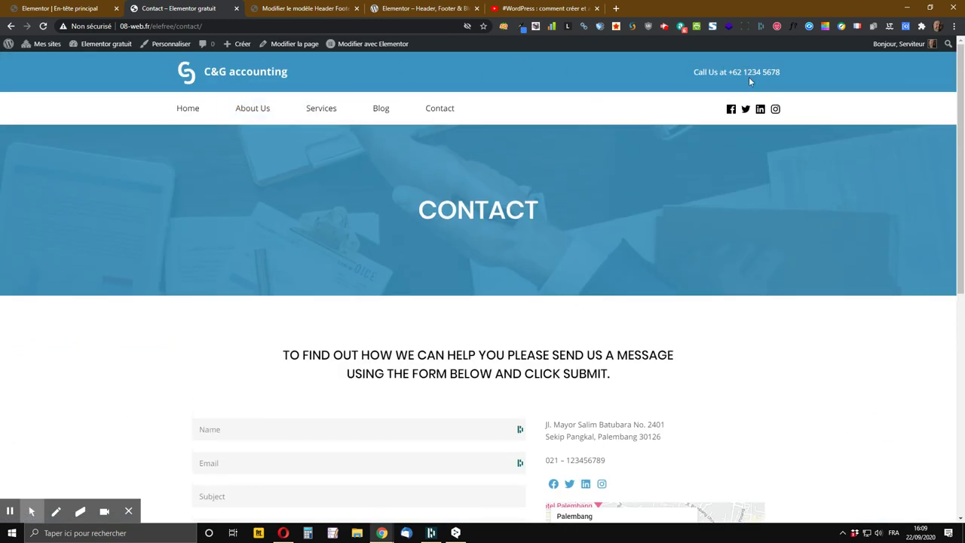
click(331, 108)
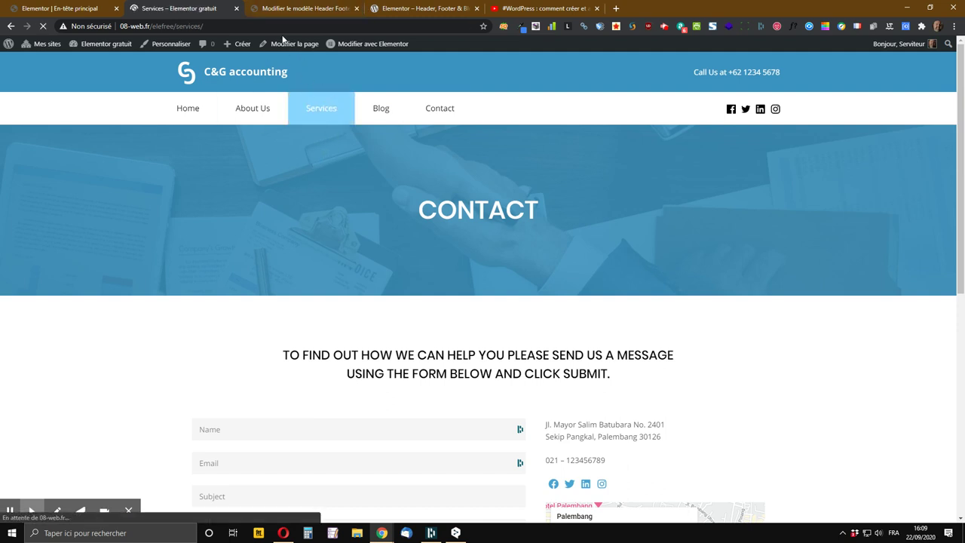
Add "Toutes les archives" as a second exclusion rule for the "En-tête principal" template, without any empty extra rule, and update the template
click(301, 8)
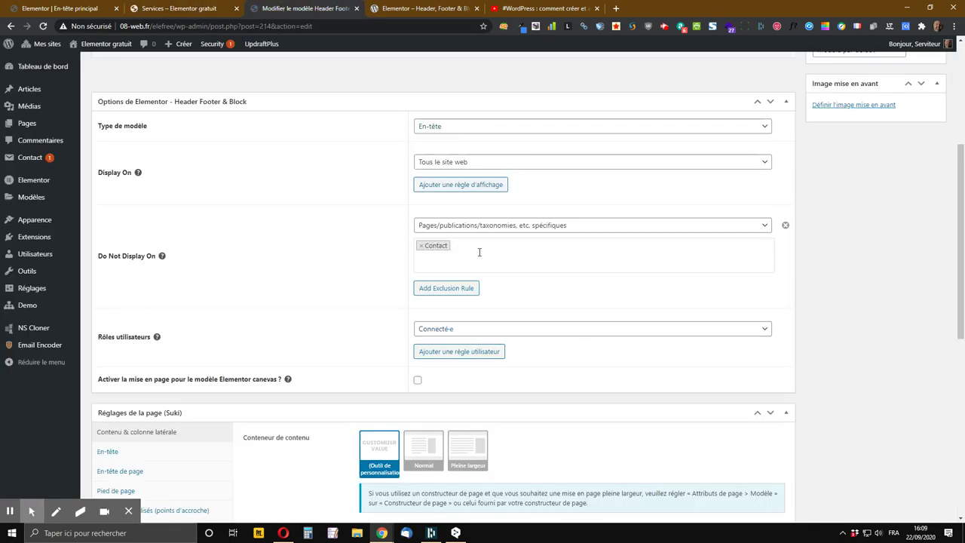
click(452, 290)
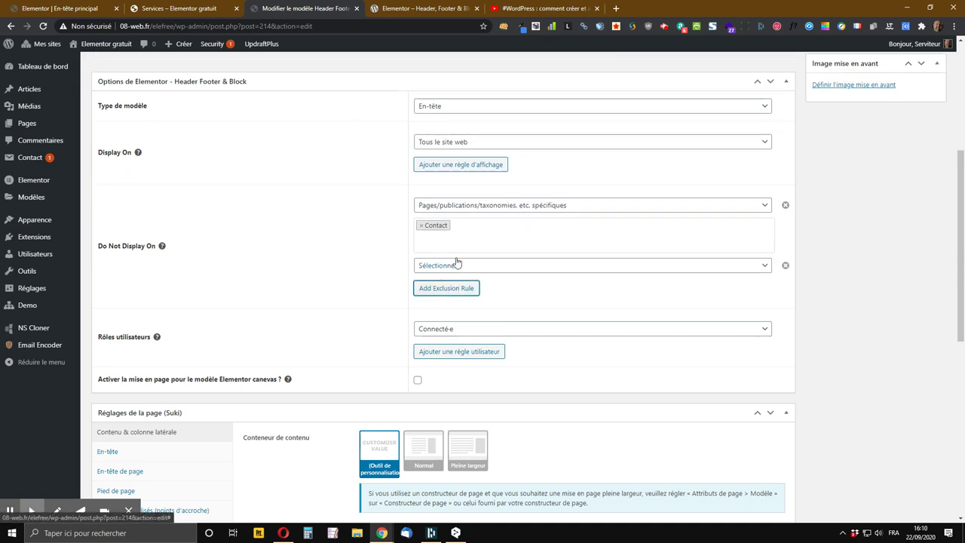
click(479, 268)
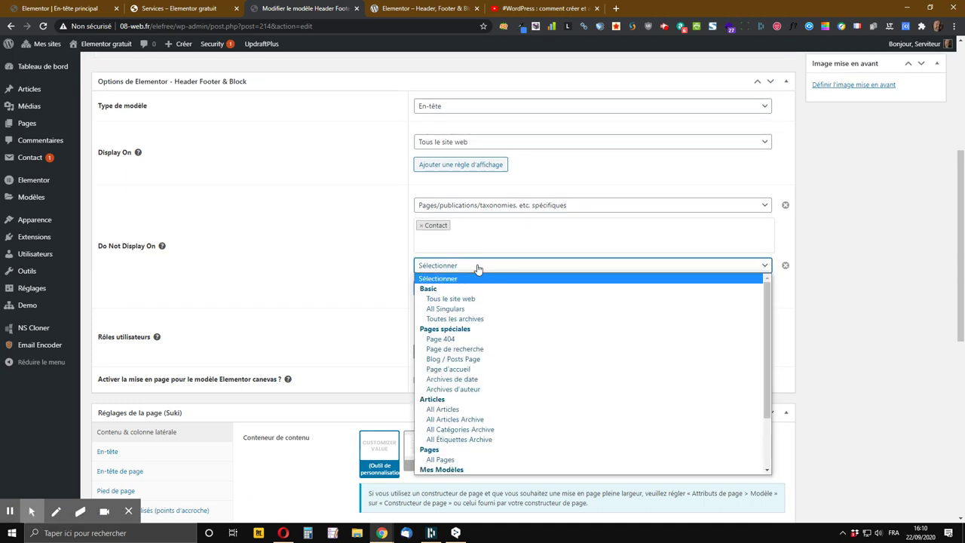
click(445, 318)
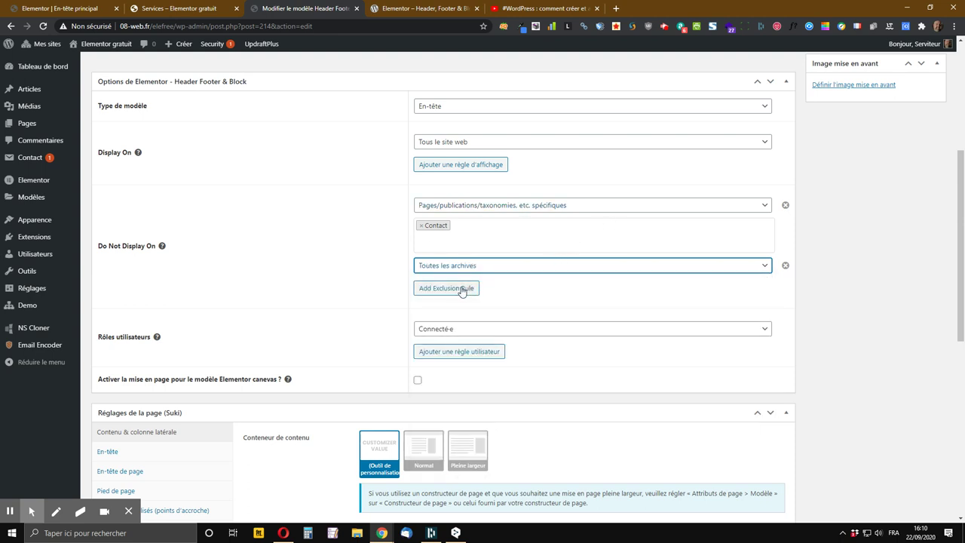
click(462, 290)
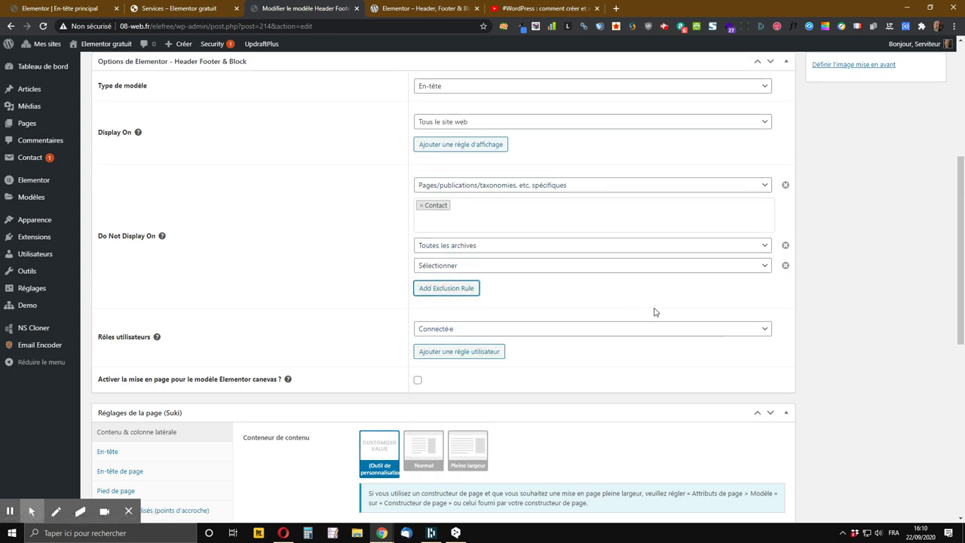
click(785, 266)
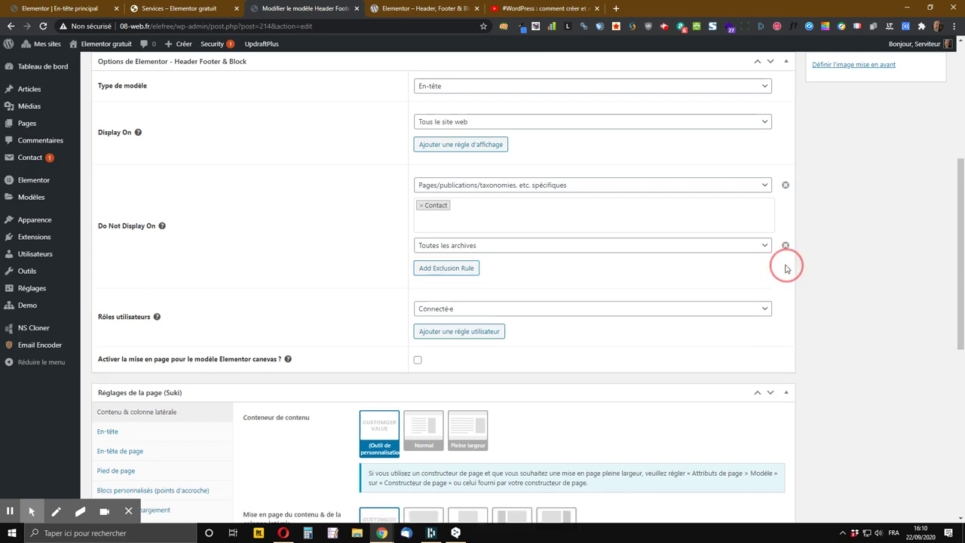
scroll(740, 261, up, 4)
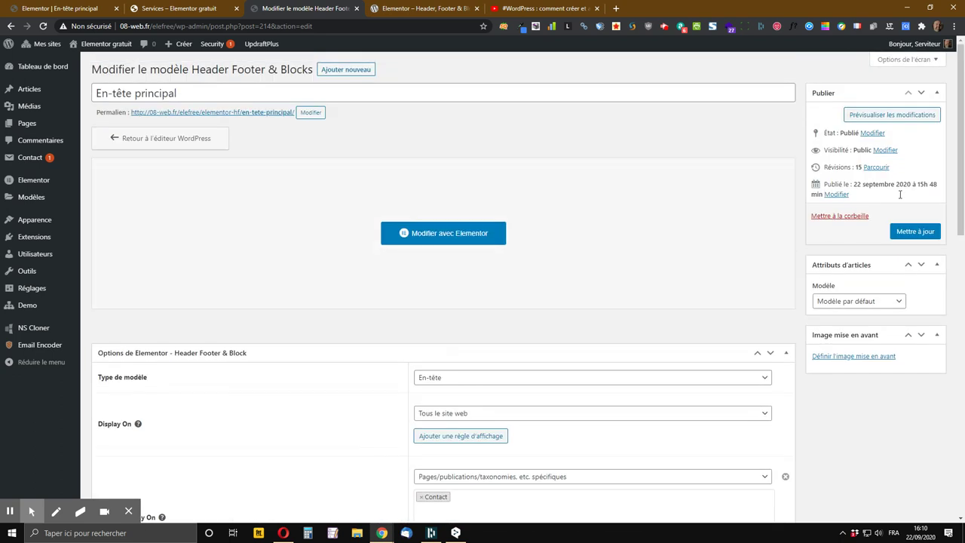
click(915, 232)
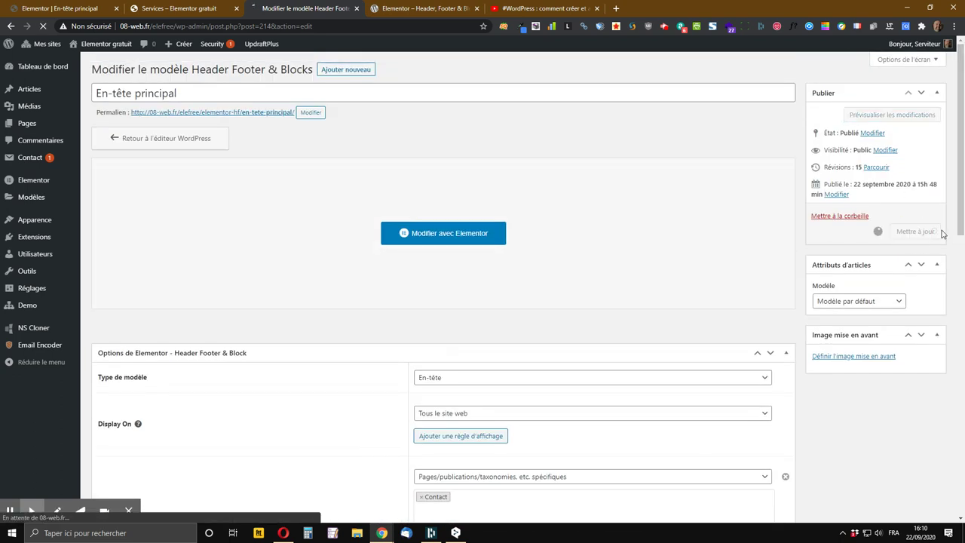
Open the live Blog page and the author archive of the first post to check which header this excluded archive uses
click(389, 7)
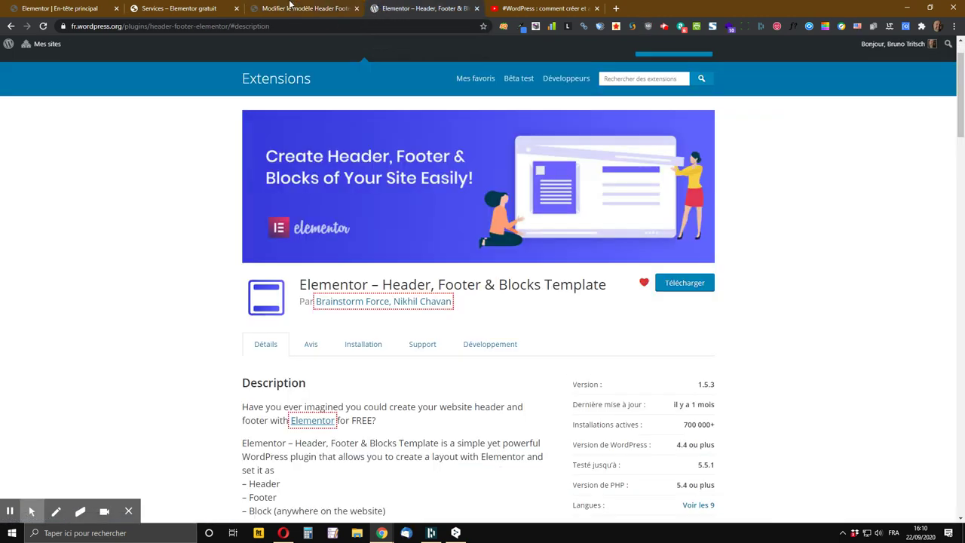
click(179, 7)
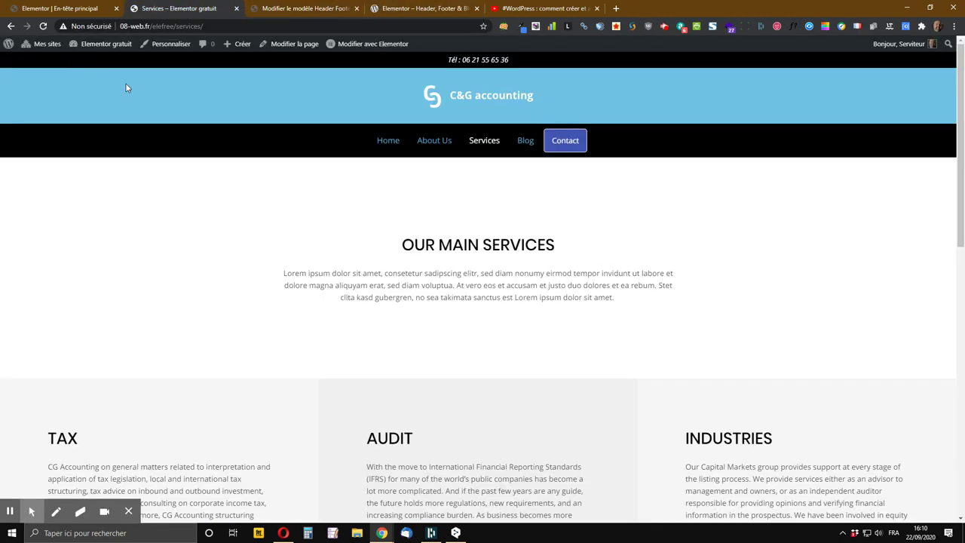
click(524, 143)
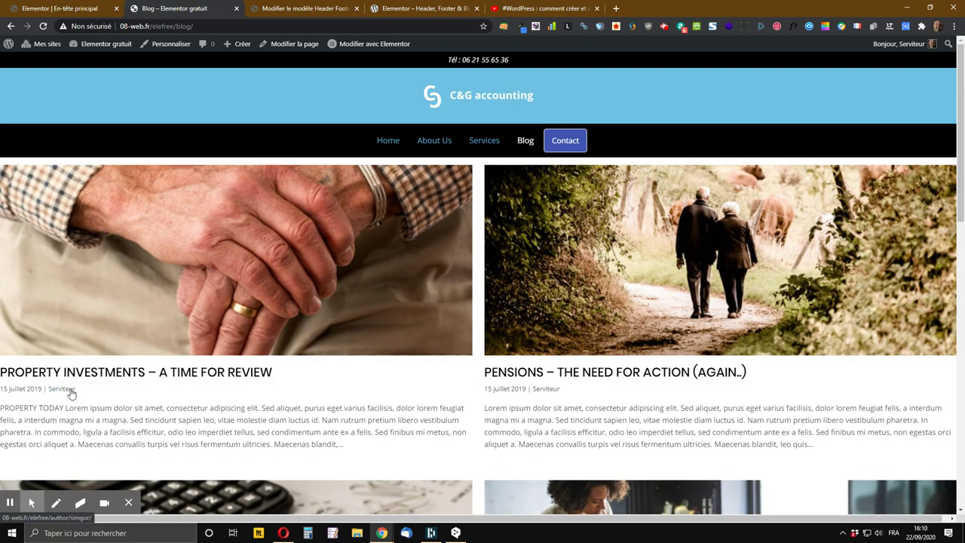
click(70, 392)
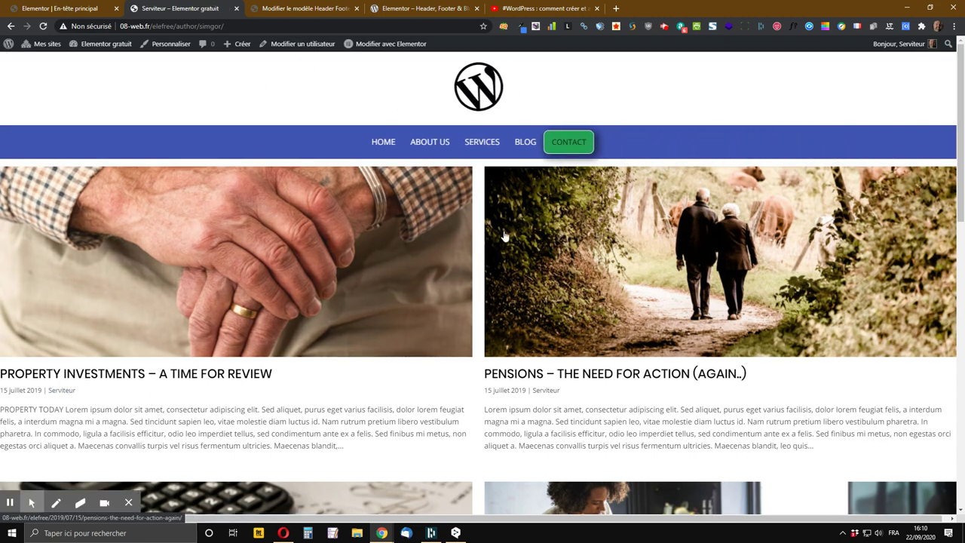
scroll(487, 144, down, 2)
scroll(483, 144, up, 2)
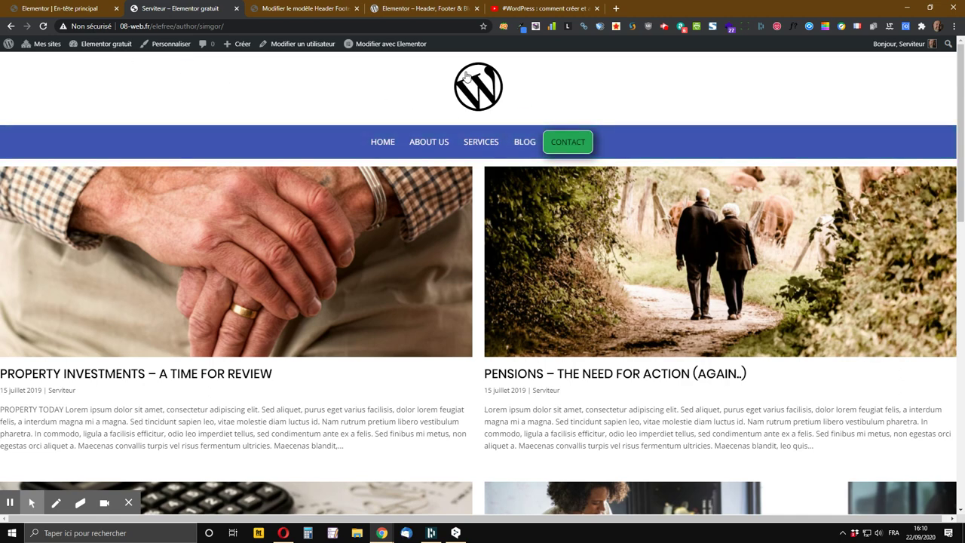
Check the header on the live Home and About Us pages, and copy the About Us page's address
click(384, 142)
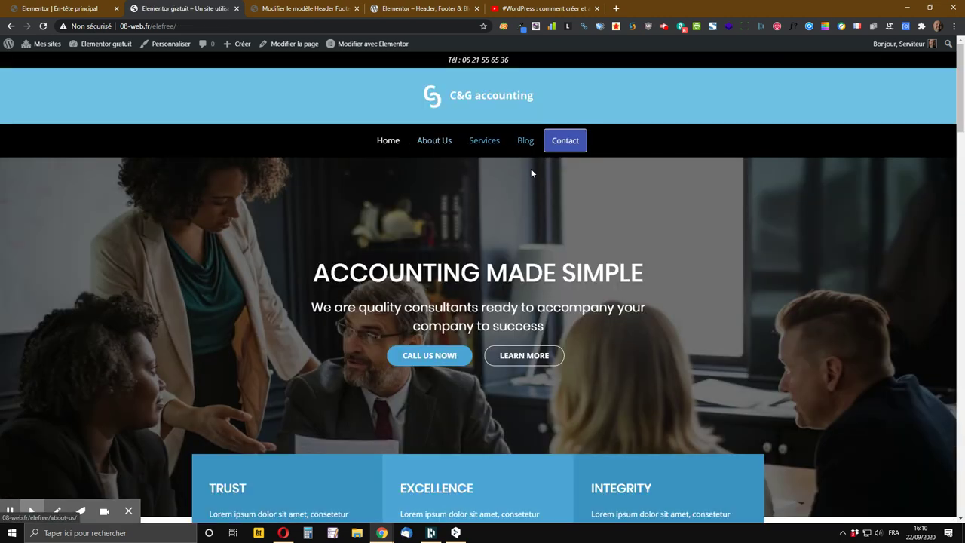
click(436, 144)
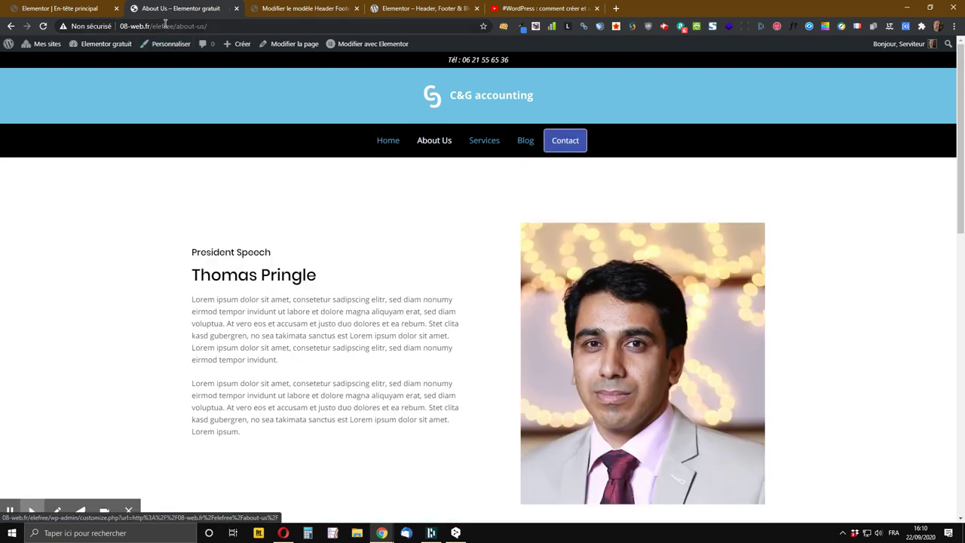
click(164, 24)
key(ctrl+c)
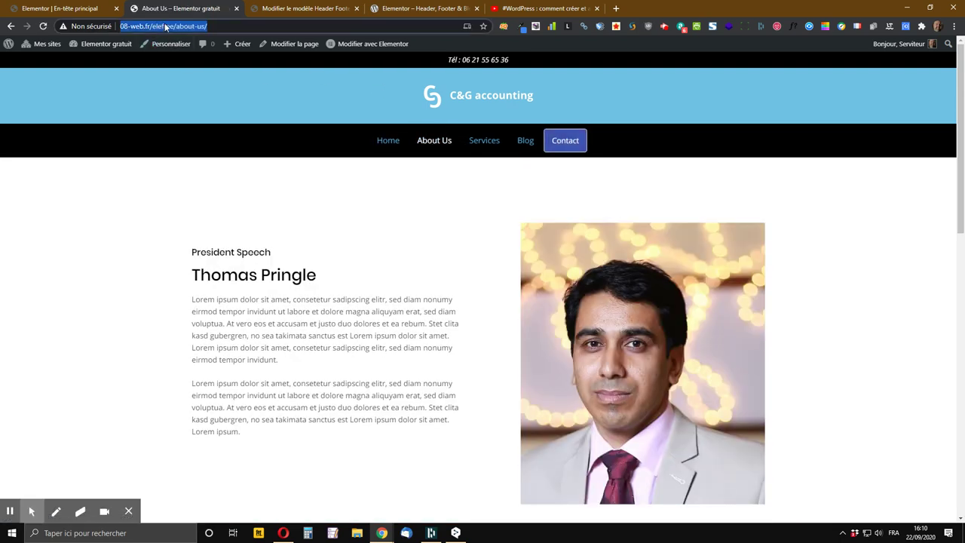
right_click(164, 24)
click(192, 94)
Open the copied About Us address in a browser guest window and examine the page's header as a logged-out visitor
mouse_move(915, 48)
click(939, 27)
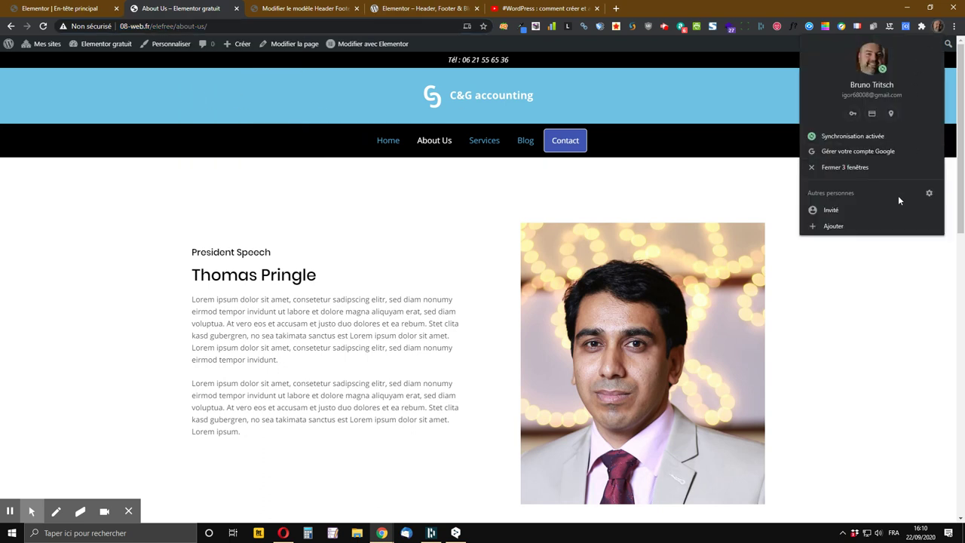
click(825, 210)
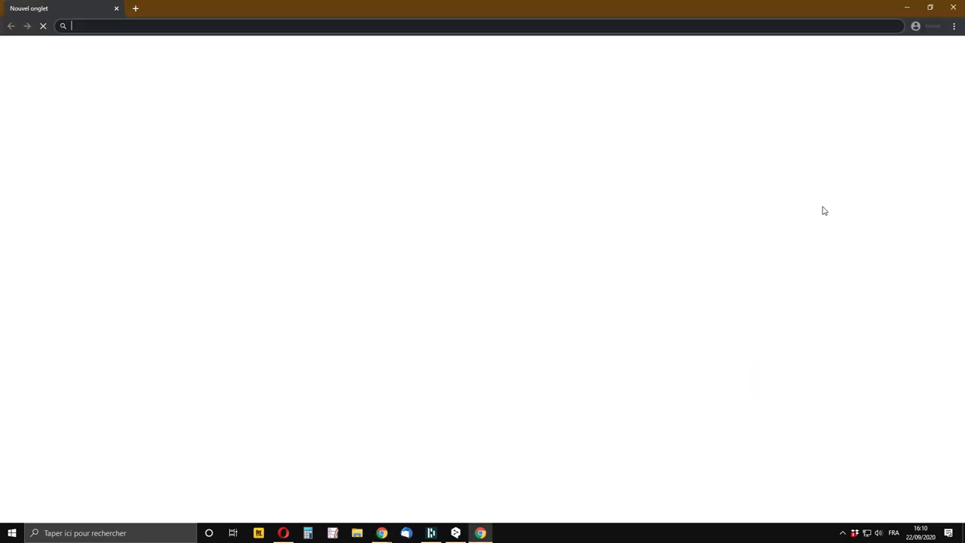
right_click(156, 25)
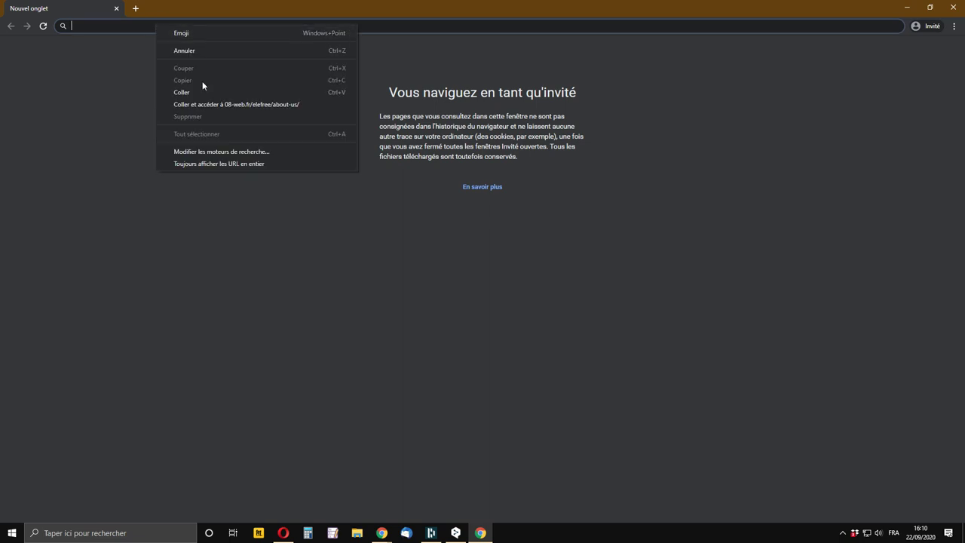
click(203, 101)
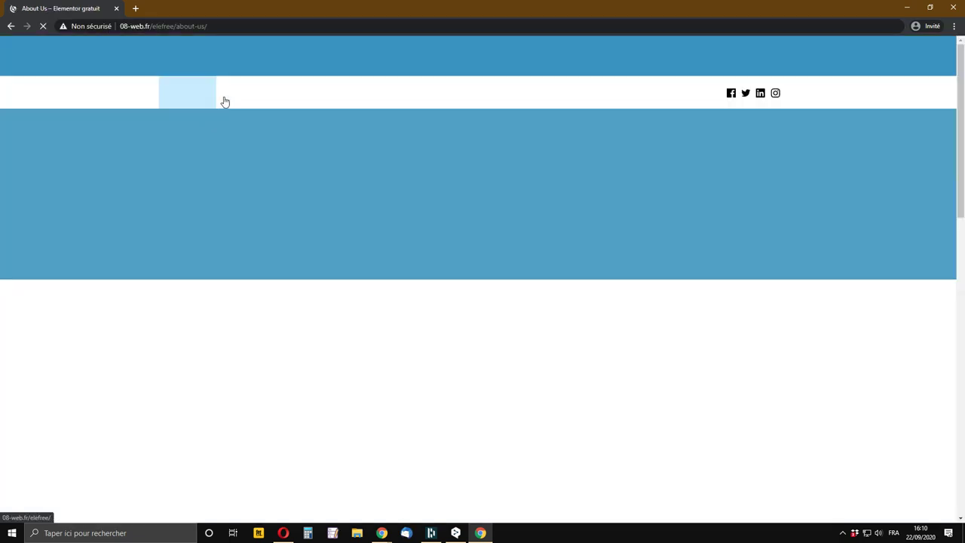
scroll(575, 140, down, 1)
scroll(574, 141, down, 3)
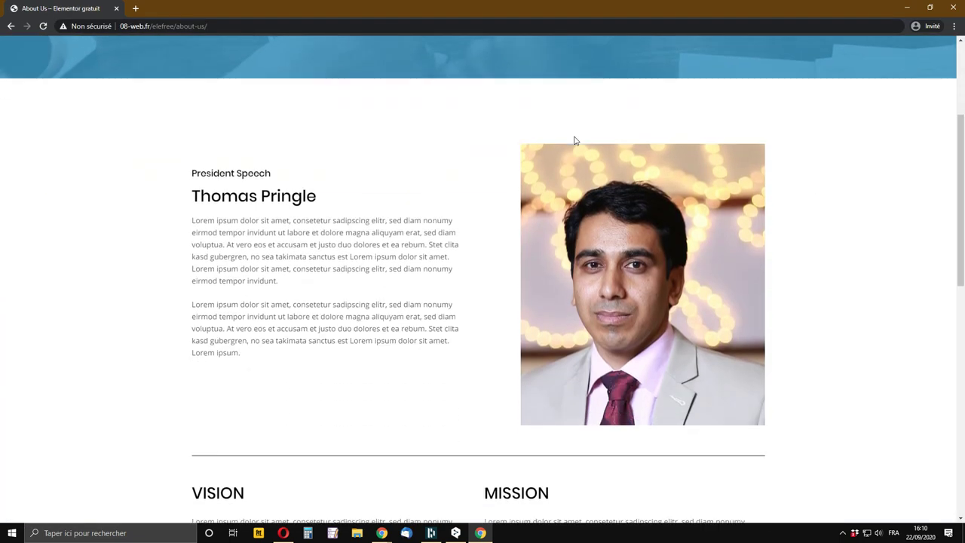
scroll(574, 141, up, 3)
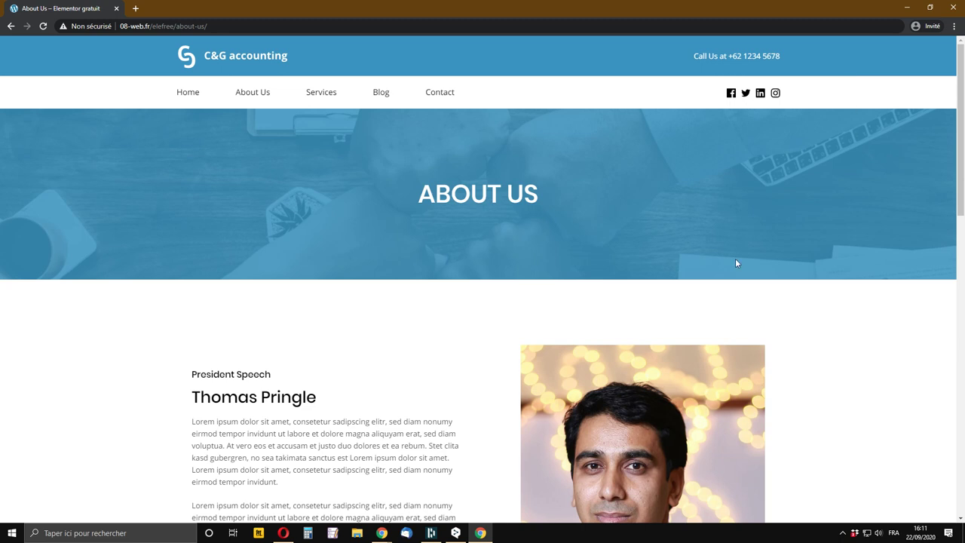
Close the guest window and look over the About Us page in the logged-in browser
click(116, 10)
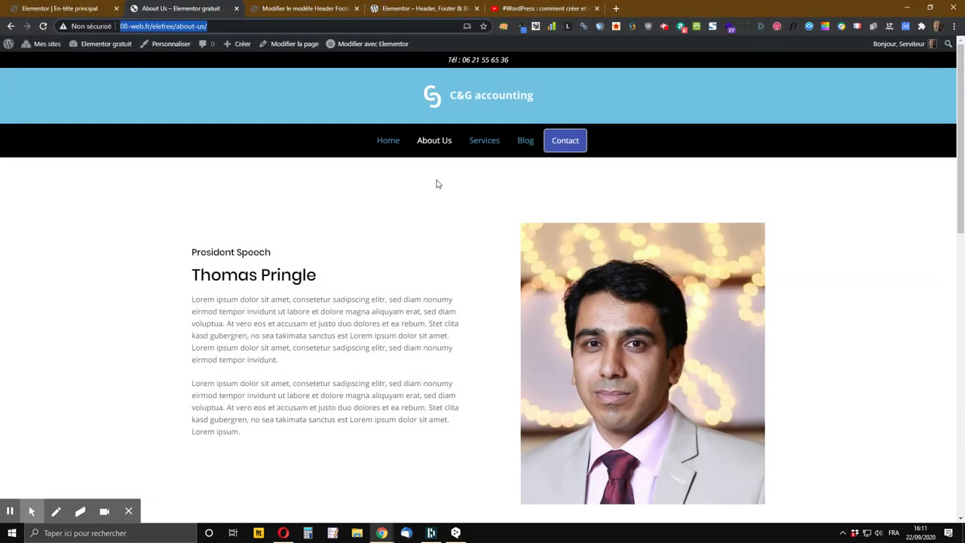
scroll(426, 188, down, 3)
scroll(419, 189, down, 3)
scroll(418, 189, up, 7)
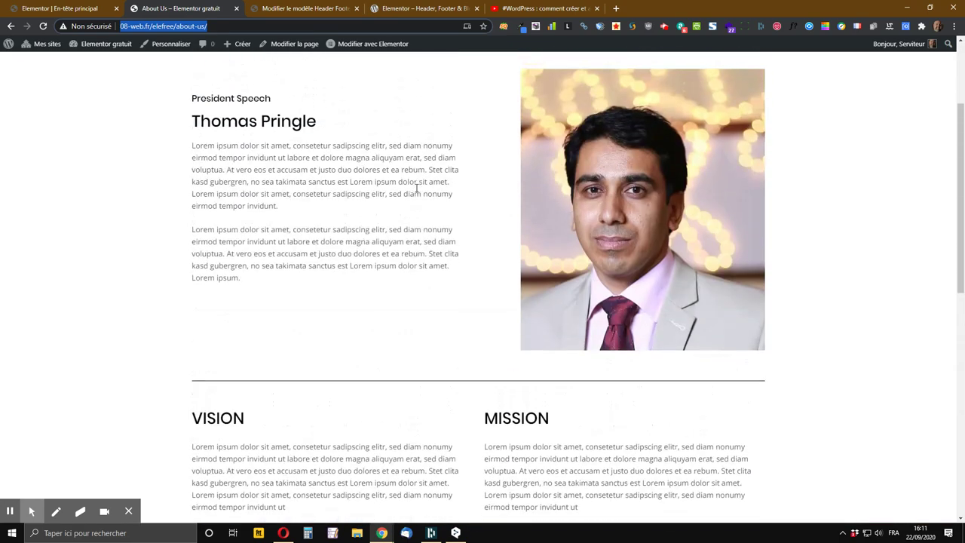